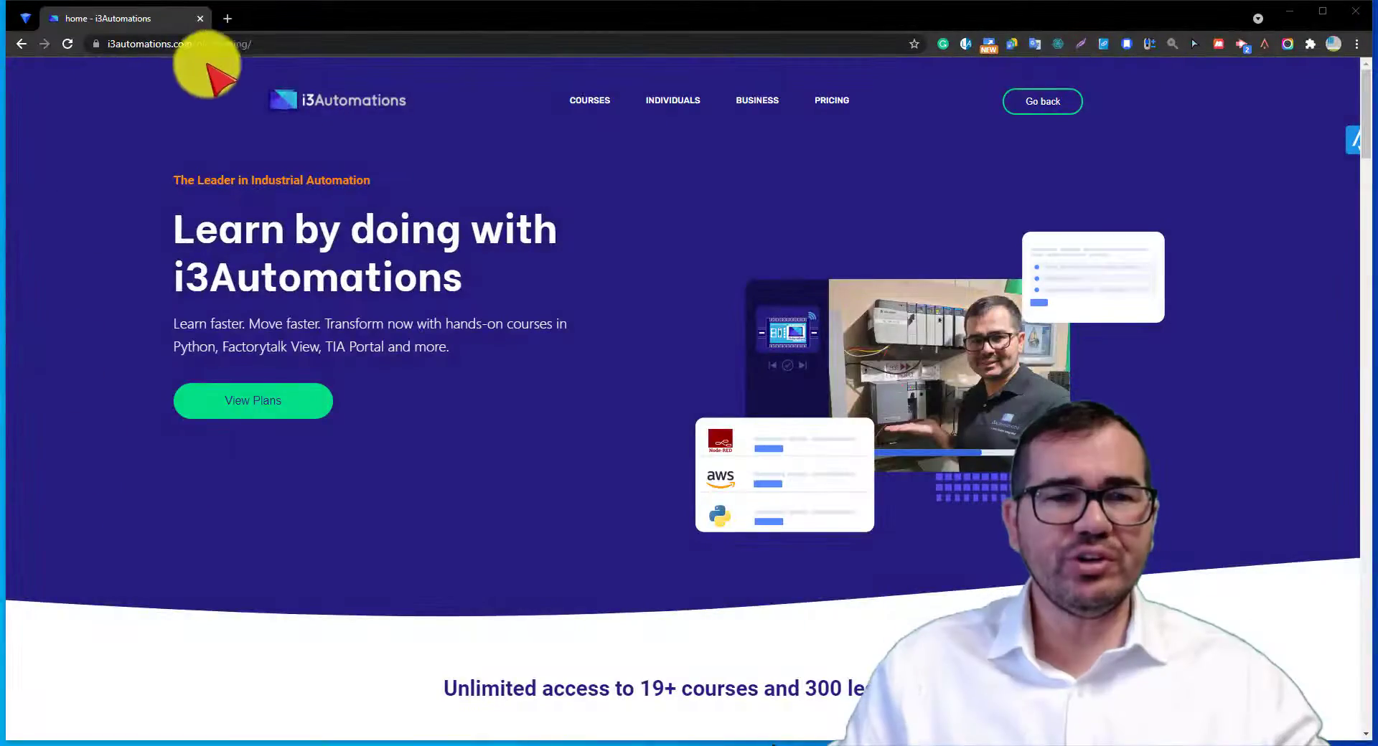
pyautogui.click(228, 19)
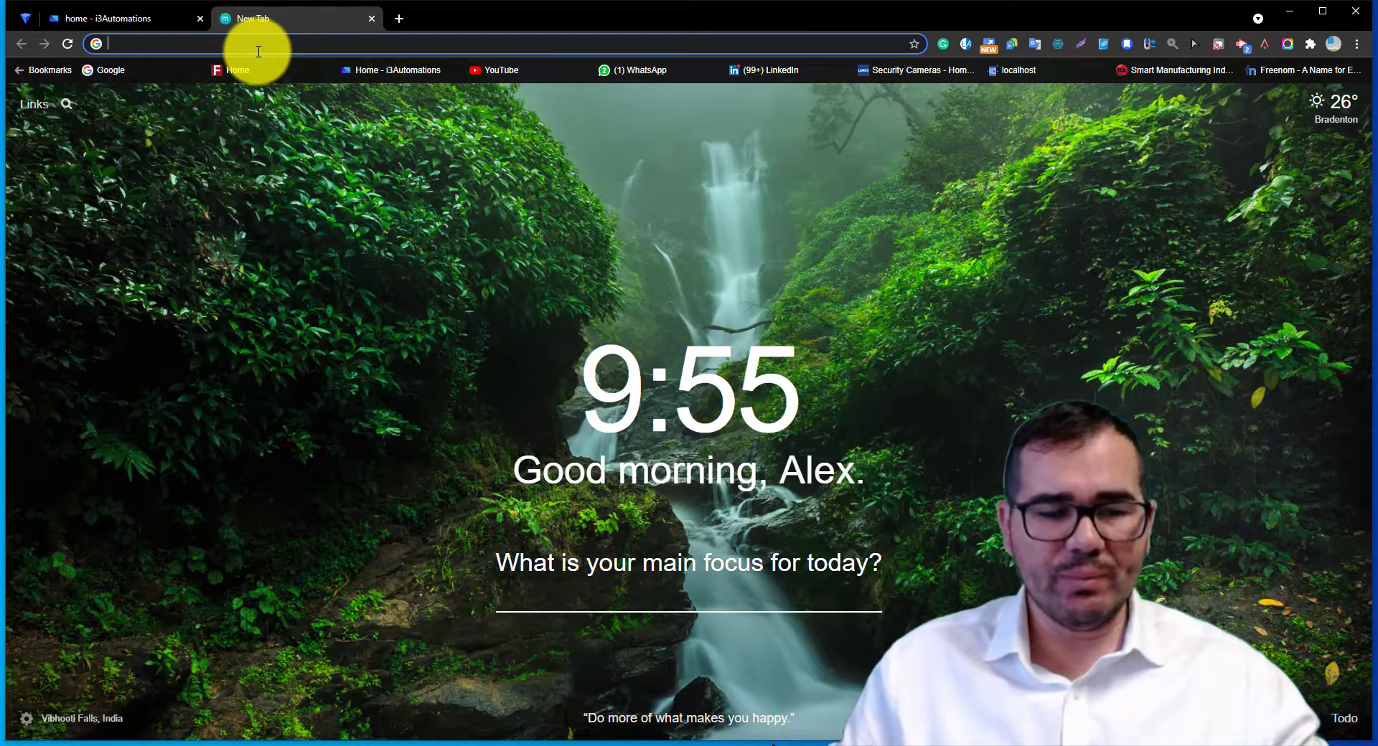
pyautogui.write('www.')
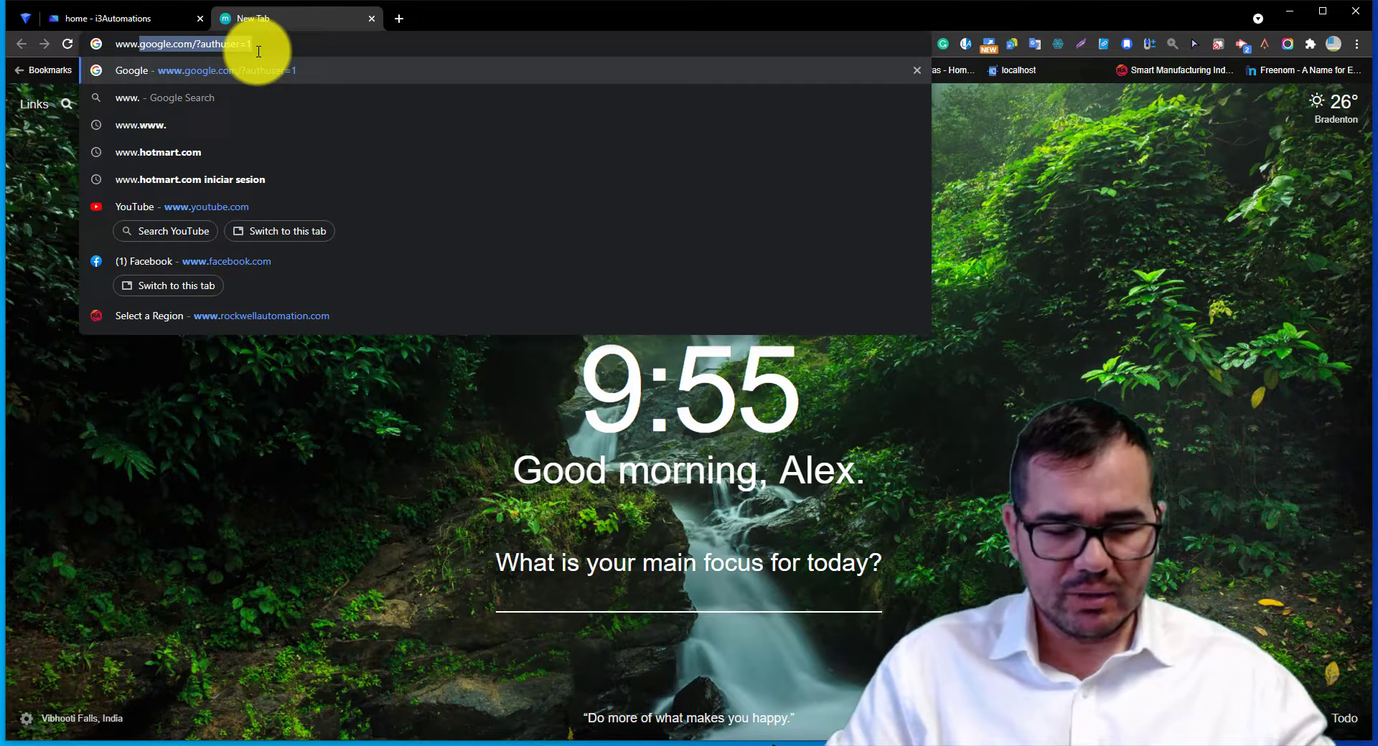
pyautogui.write('rockwellautomation.com')
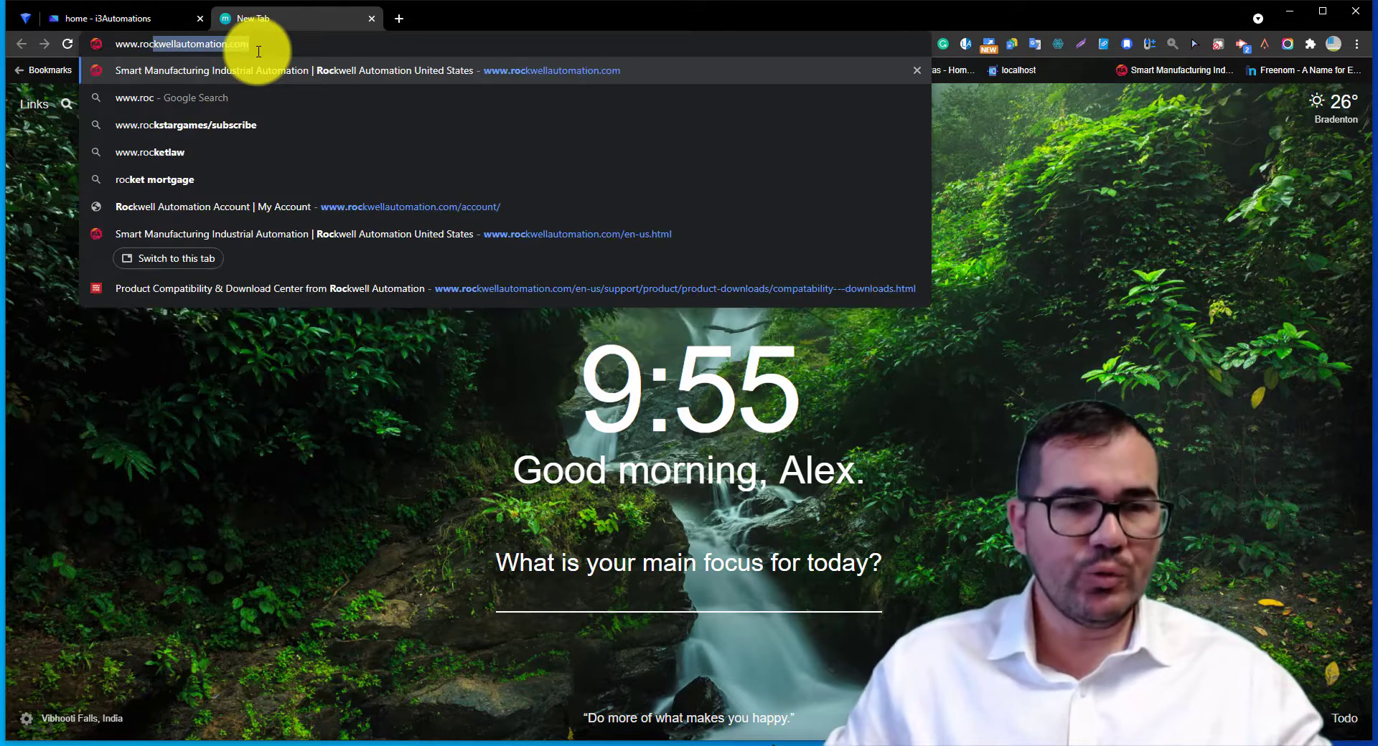
pyautogui.press('Return')
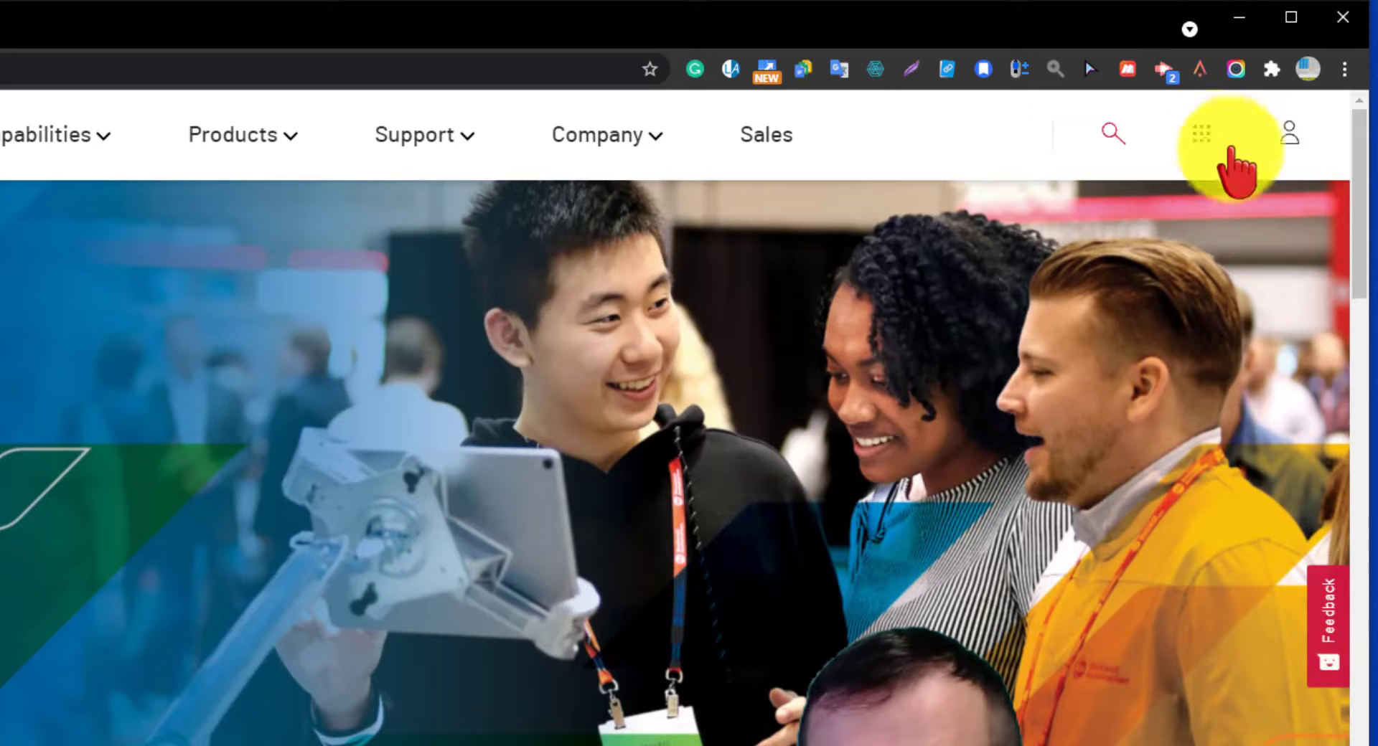
# Open the Rockwell Automation site's tools overview and choose the Product Selection Toolbox
pyautogui.click(1230, 148)
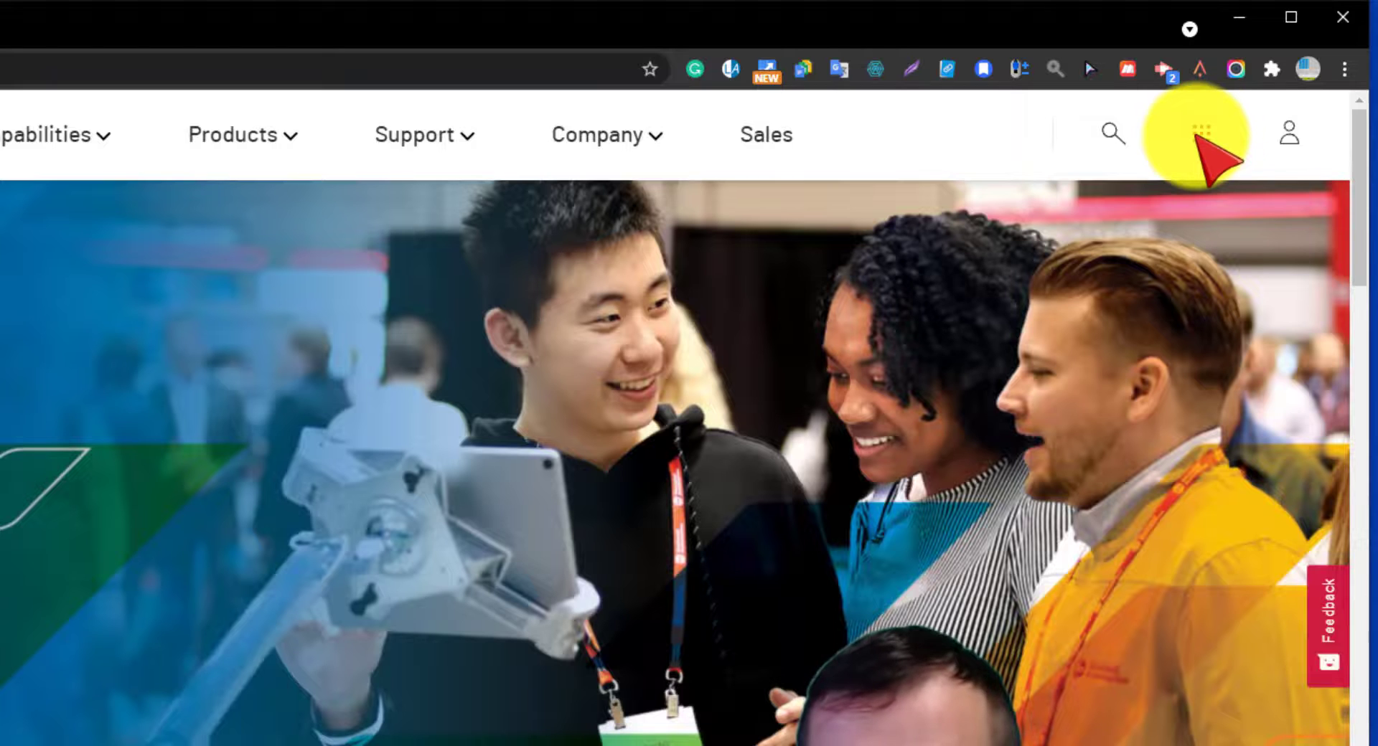
pyautogui.click(1195, 135)
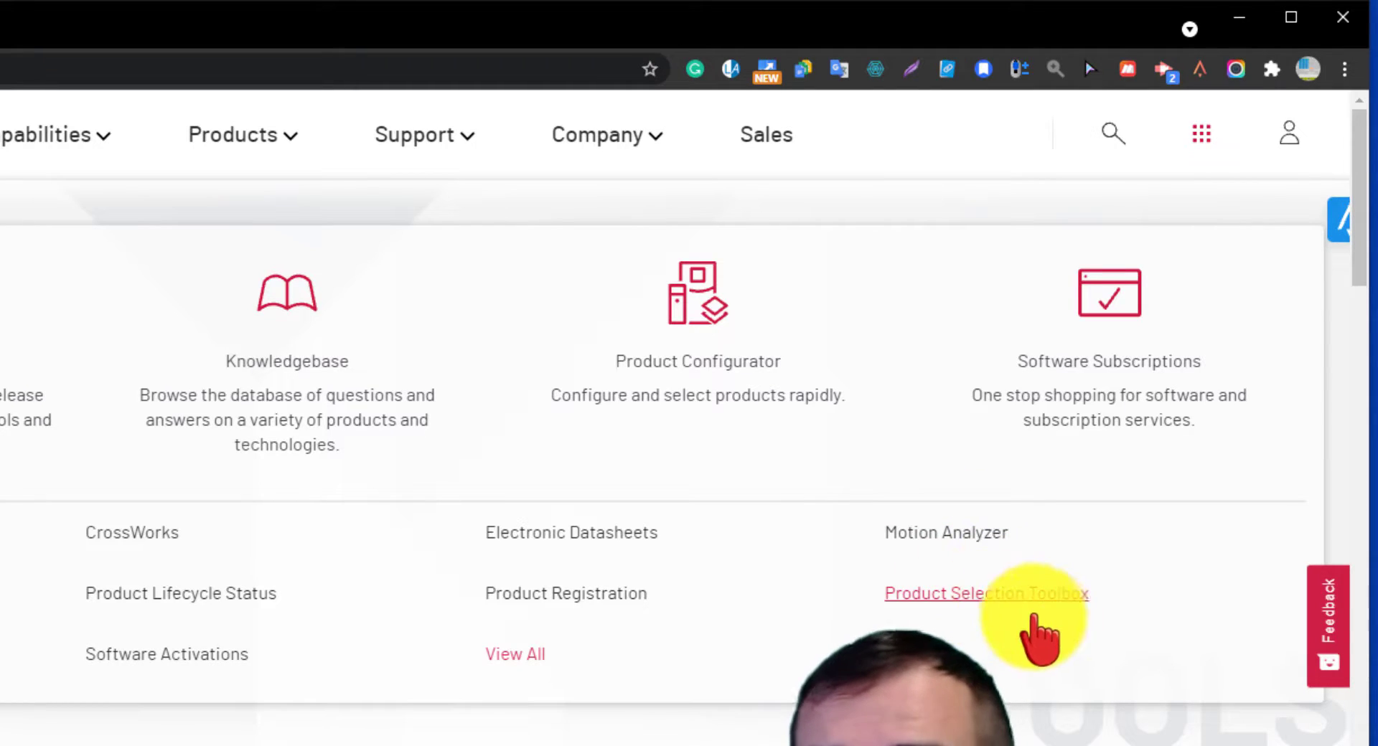
pyautogui.click(1014, 592)
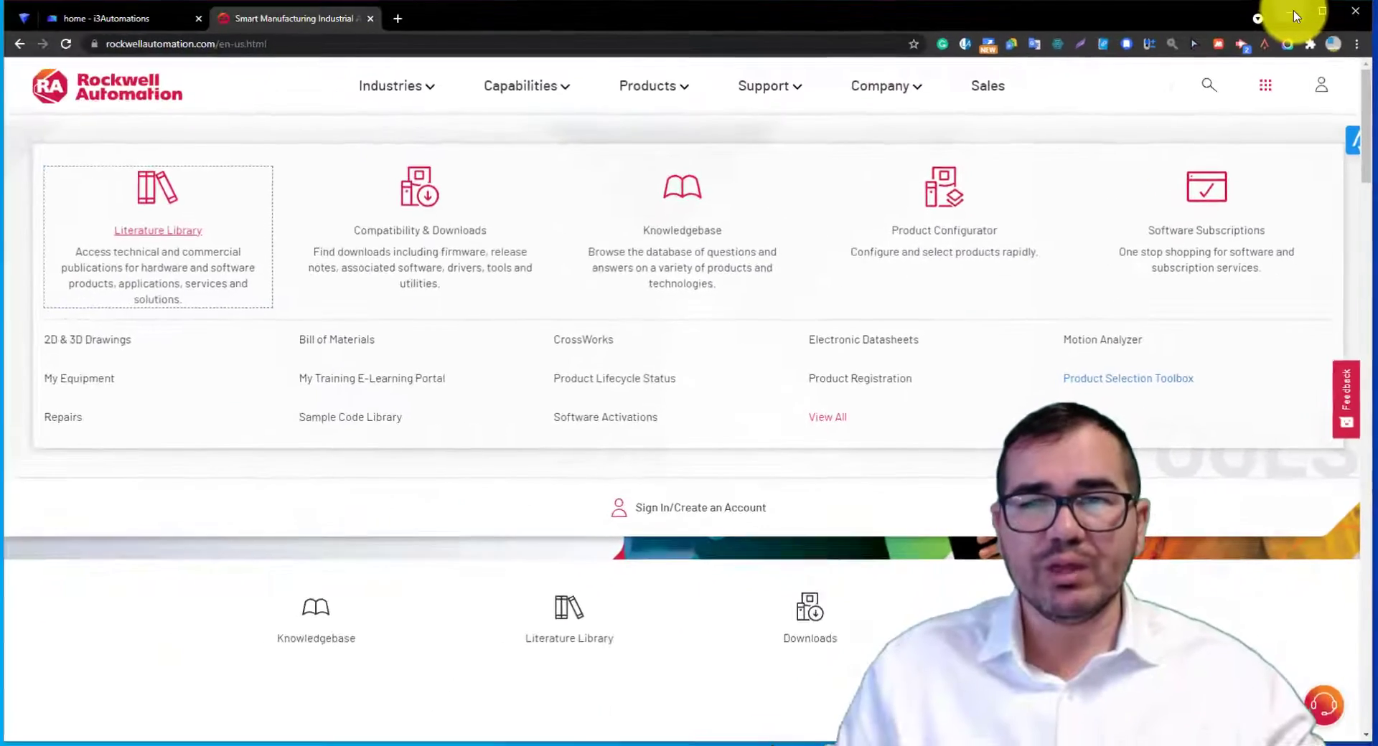
# Switch to the Excel workbook I-O Listing from Specs.xlsx and examine the descriptions, tags and signal types of the I/O list on Sheet1
pyautogui.click(1244, 14)
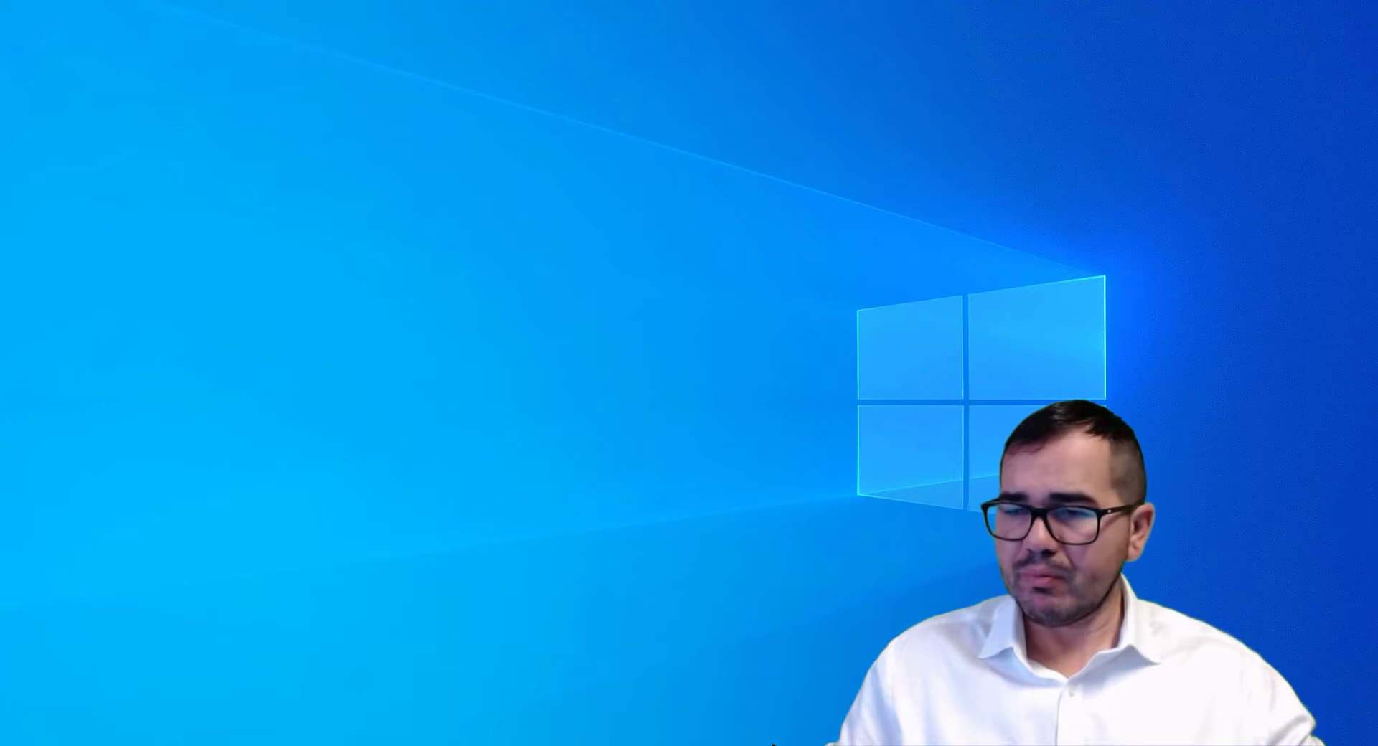
pyautogui.click(955, 745)
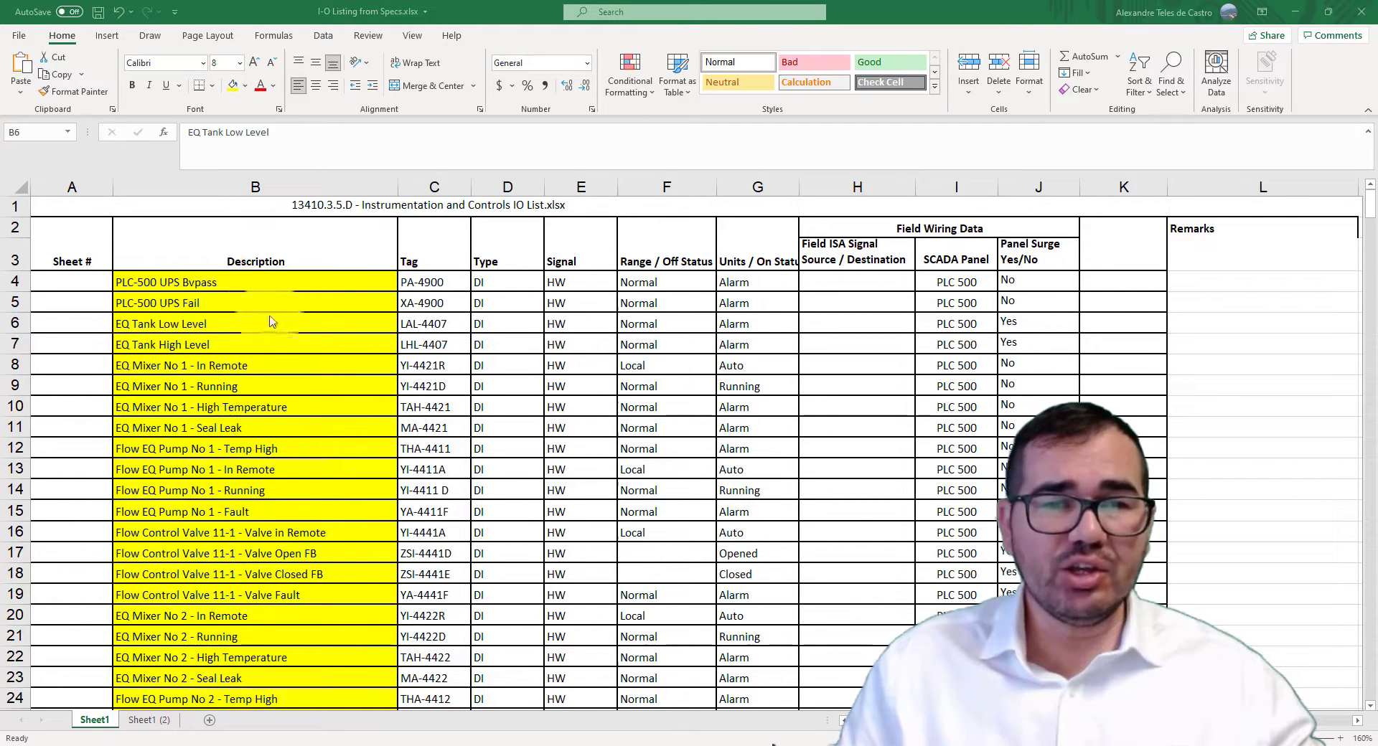
pyautogui.scroll(-20, 558, 353)
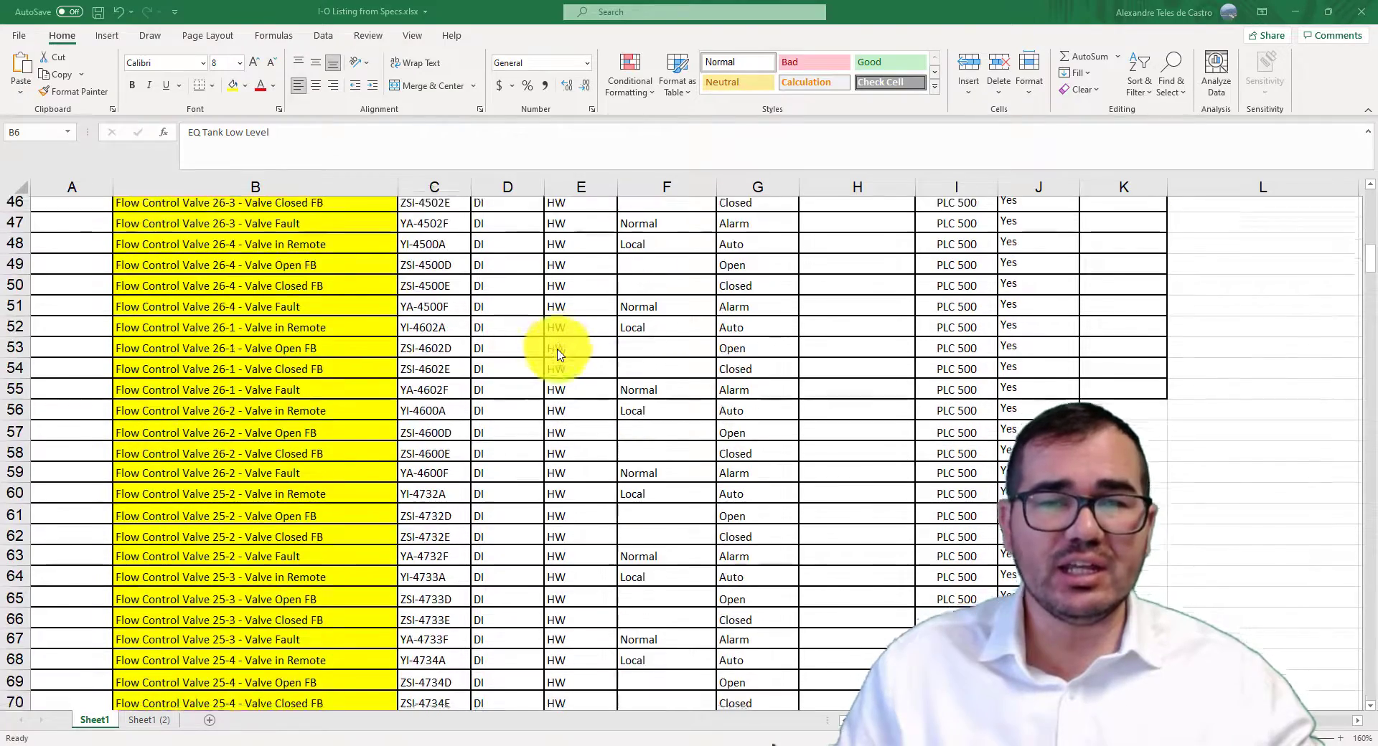
pyautogui.scroll(-20, 558, 353)
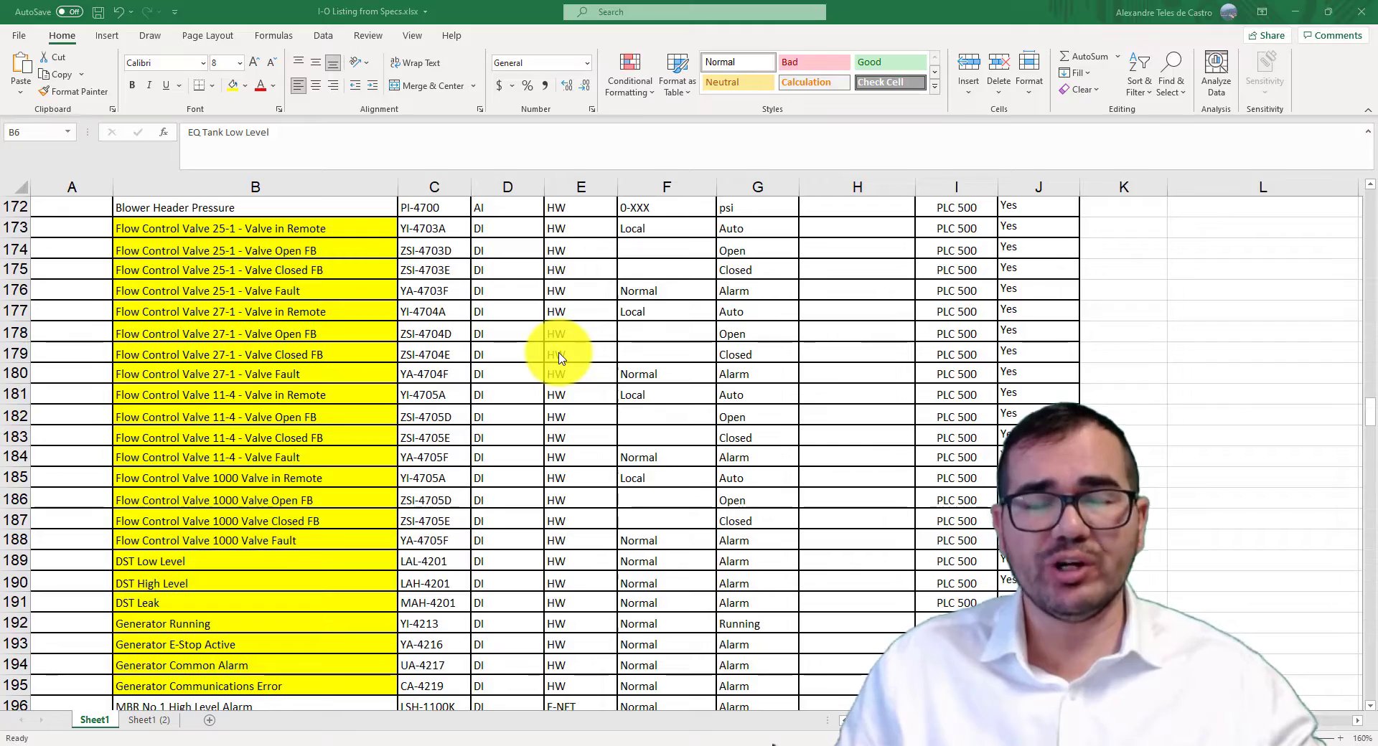
pyautogui.scroll(-15, 559, 357)
pyautogui.scroll(-14, 559, 366)
pyautogui.scroll(20, 561, 366)
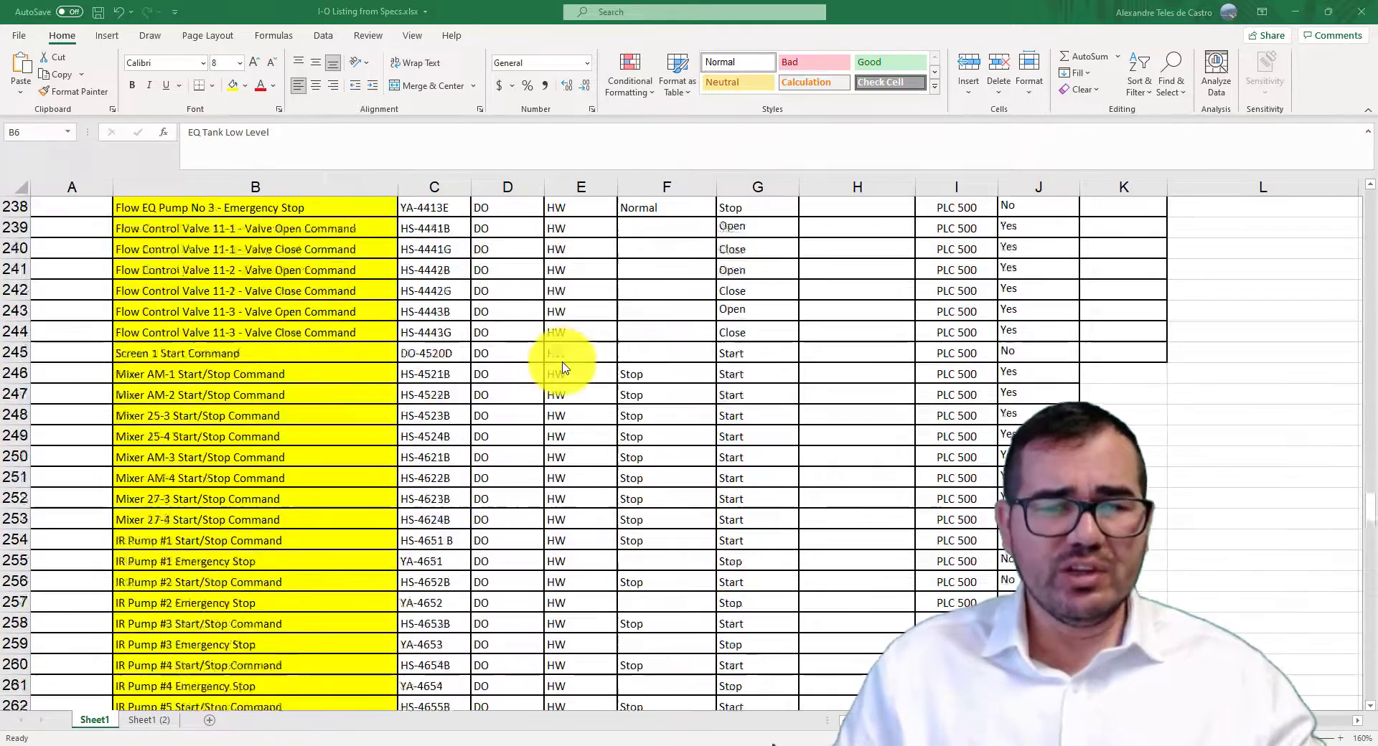
pyautogui.scroll(20, 563, 366)
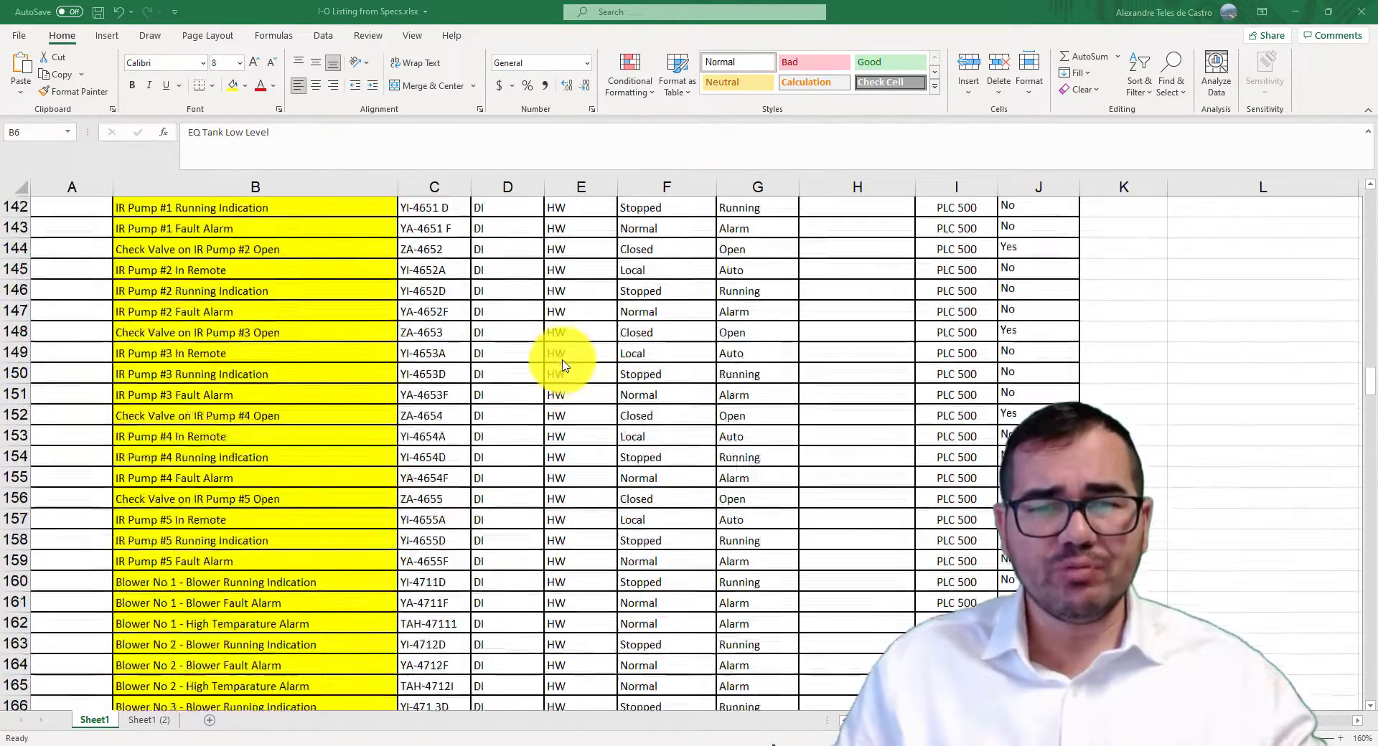
pyautogui.scroll(20, 563, 366)
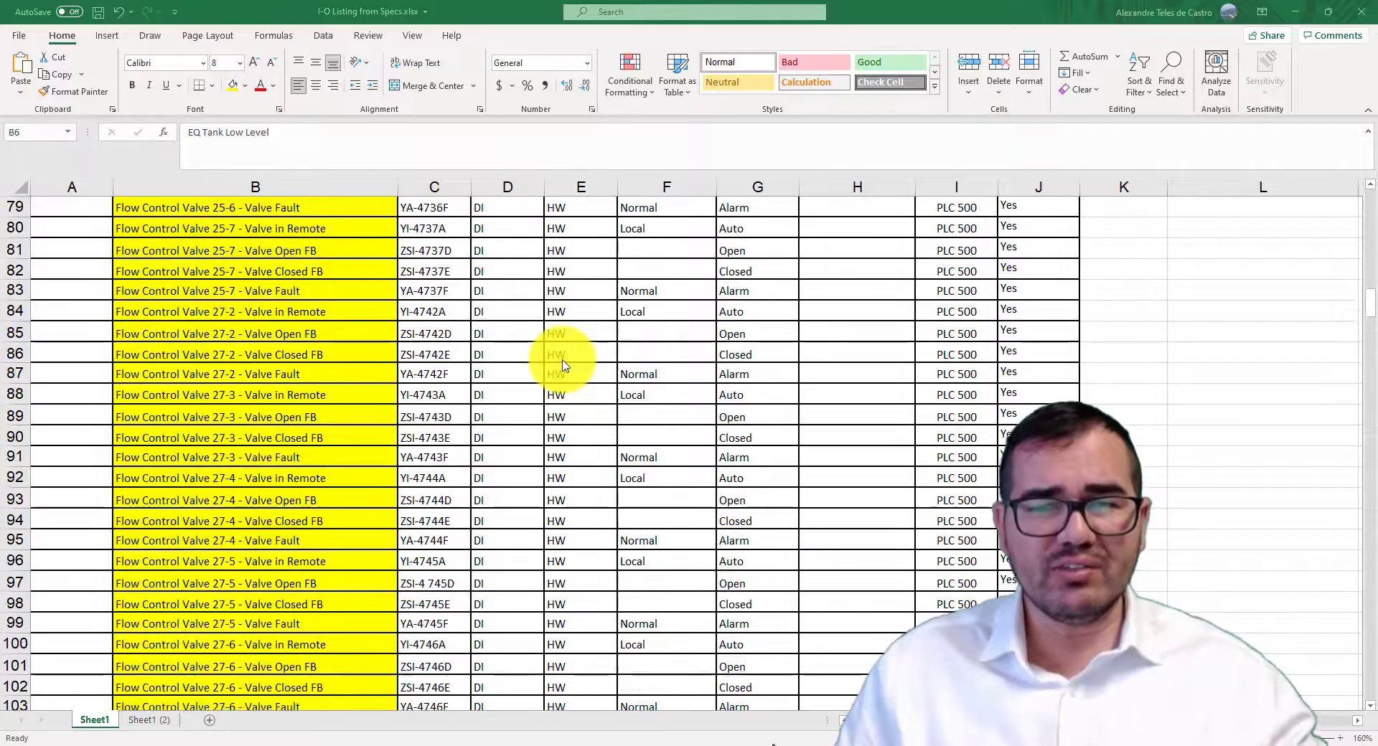
pyautogui.scroll(12, 563, 366)
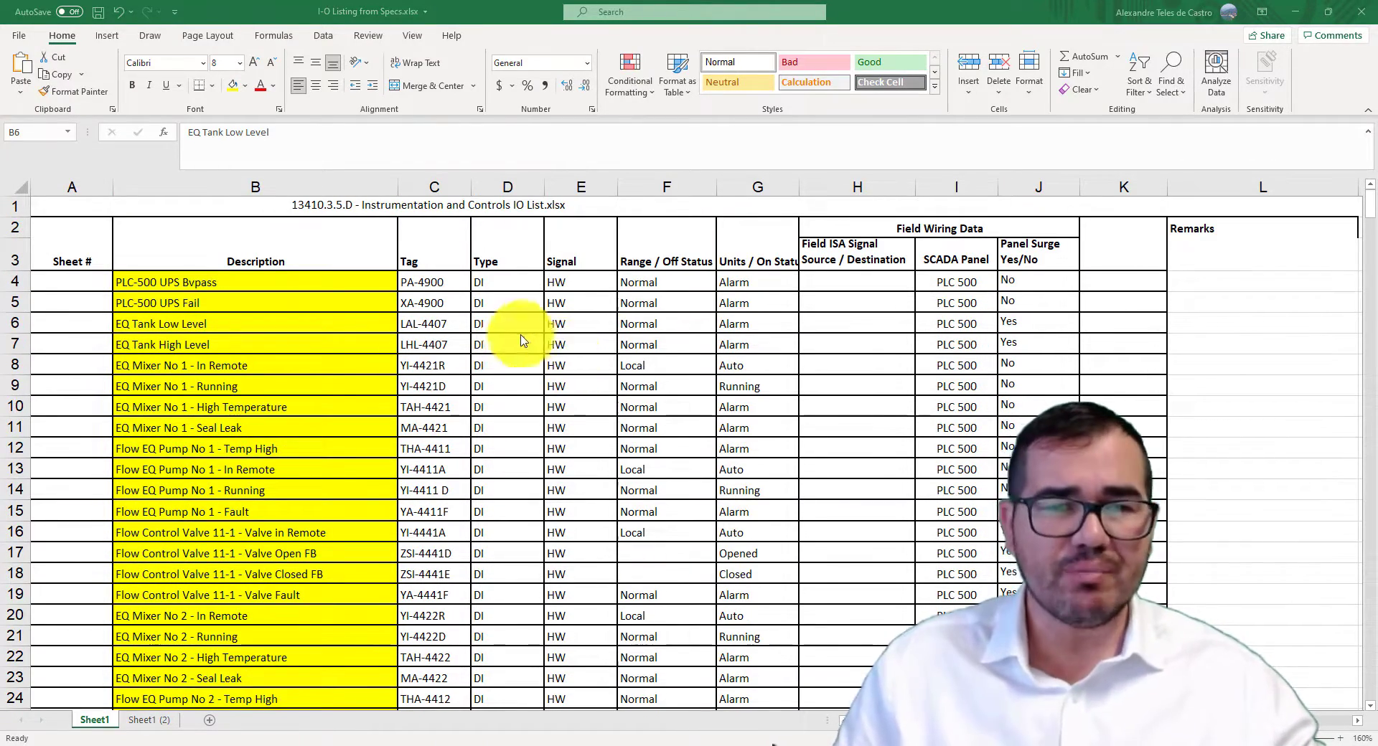
pyautogui.moveTo(505, 282); pyautogui.dragTo(504, 393)
pyautogui.click(518, 432)
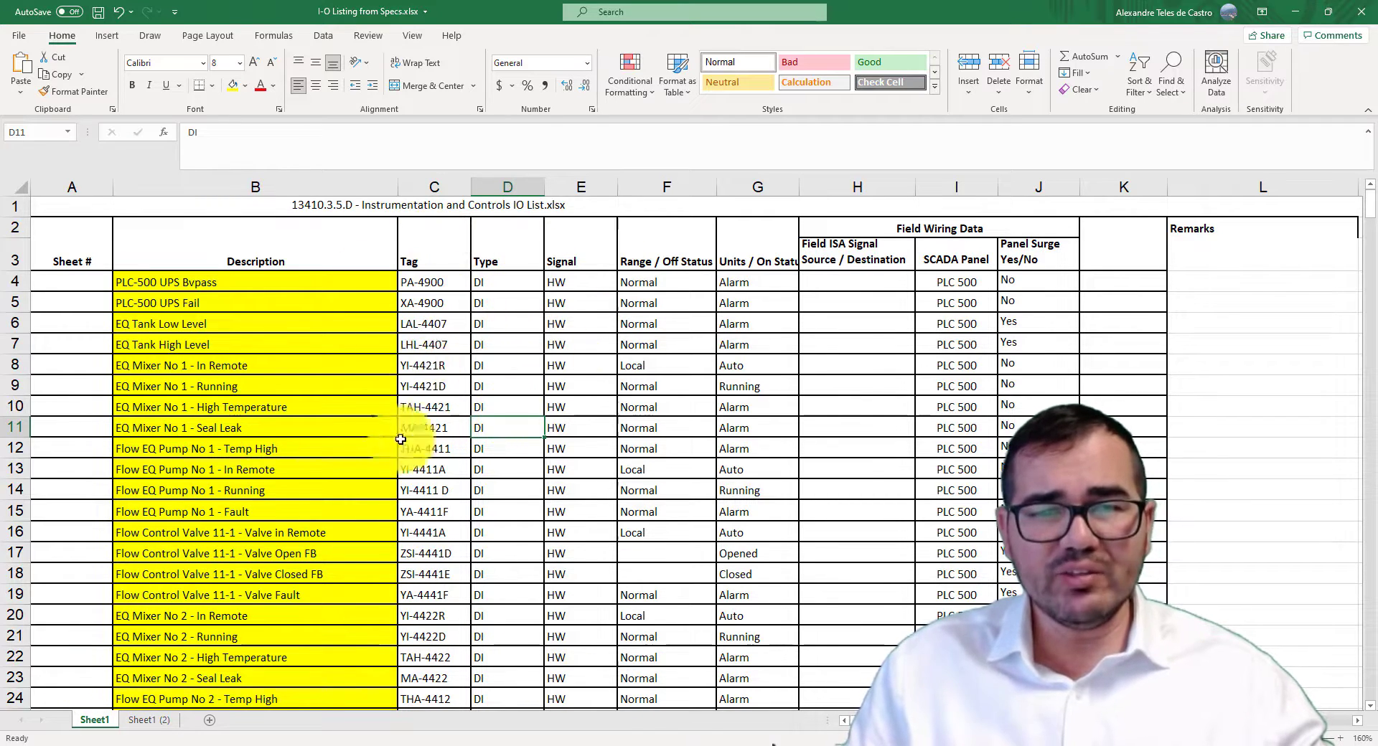
# Launch Integrated Architecture Builder and dismiss the On-Demand Current Unavailable notice
pyautogui.click(15, 742)
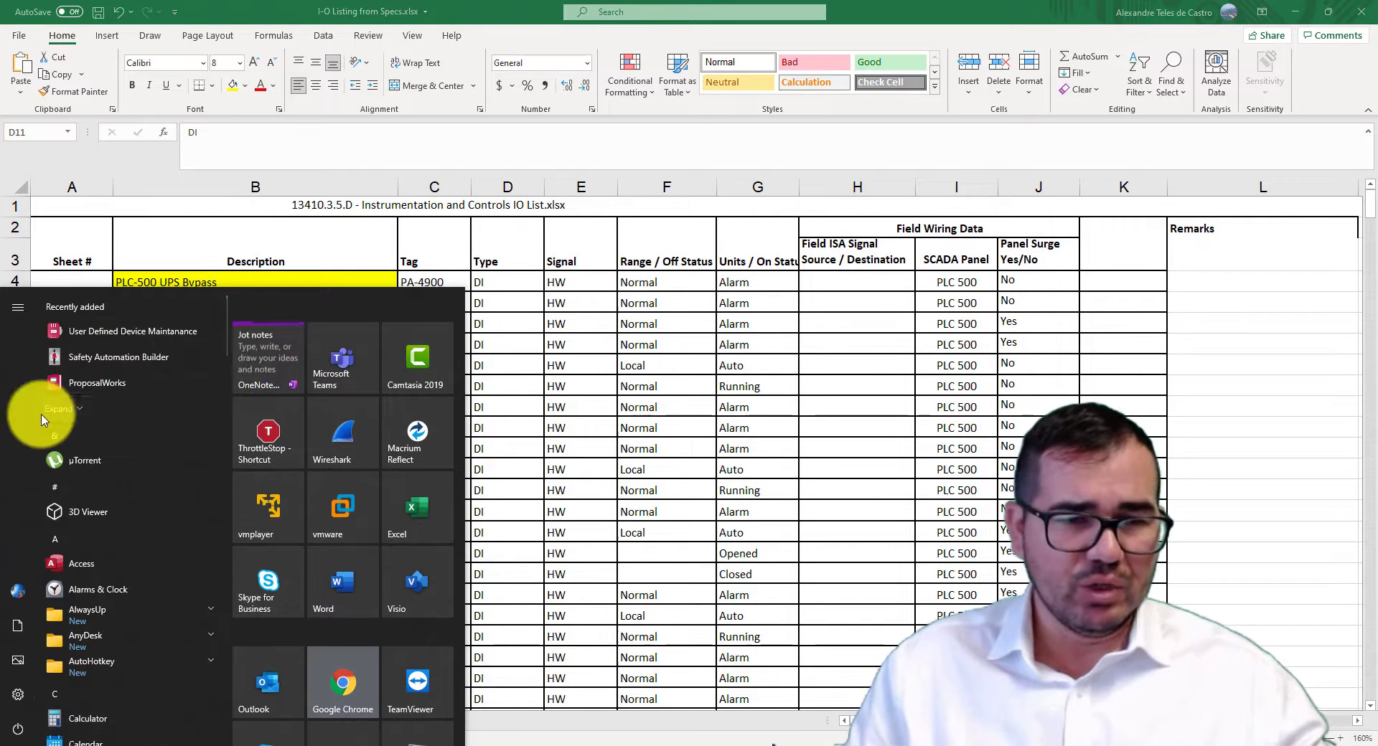
pyautogui.click(72, 407)
pyautogui.scroll(-5, 420, 562)
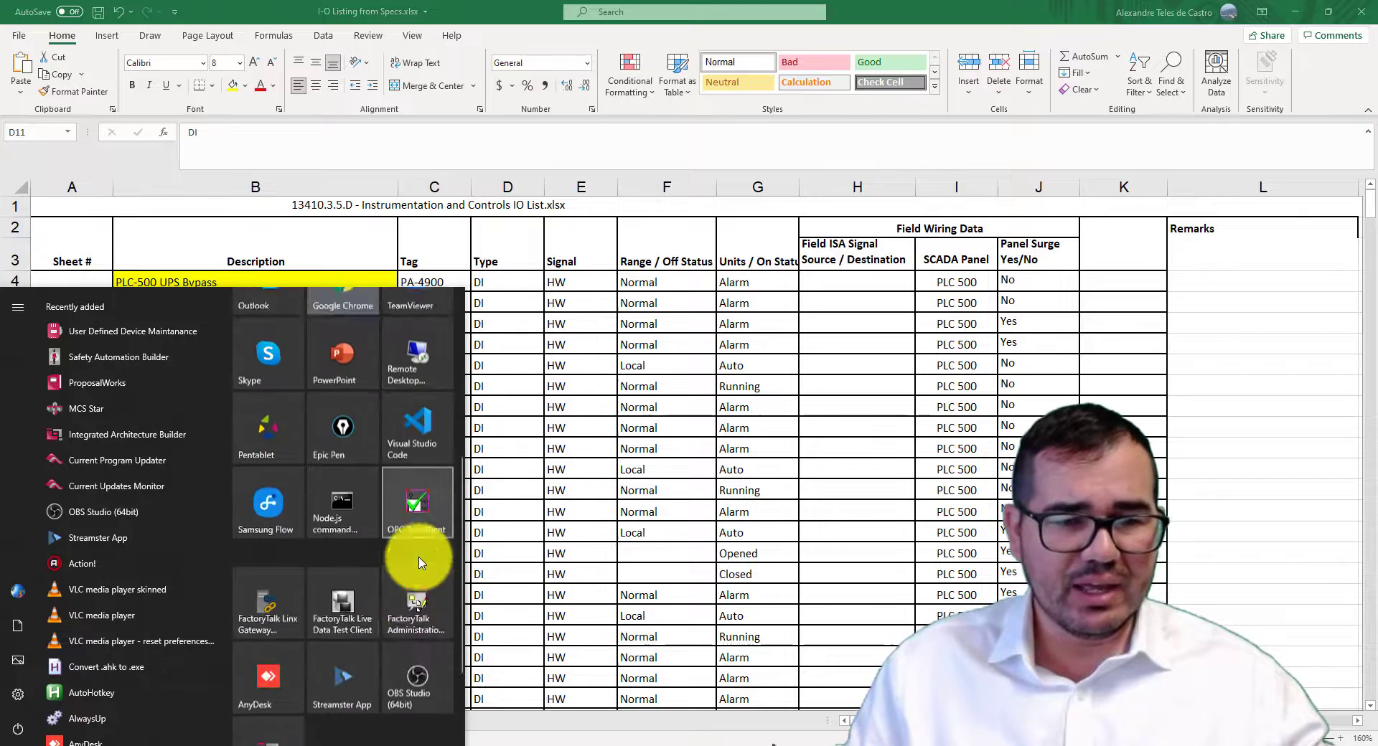
pyautogui.scroll(-1, 419, 562)
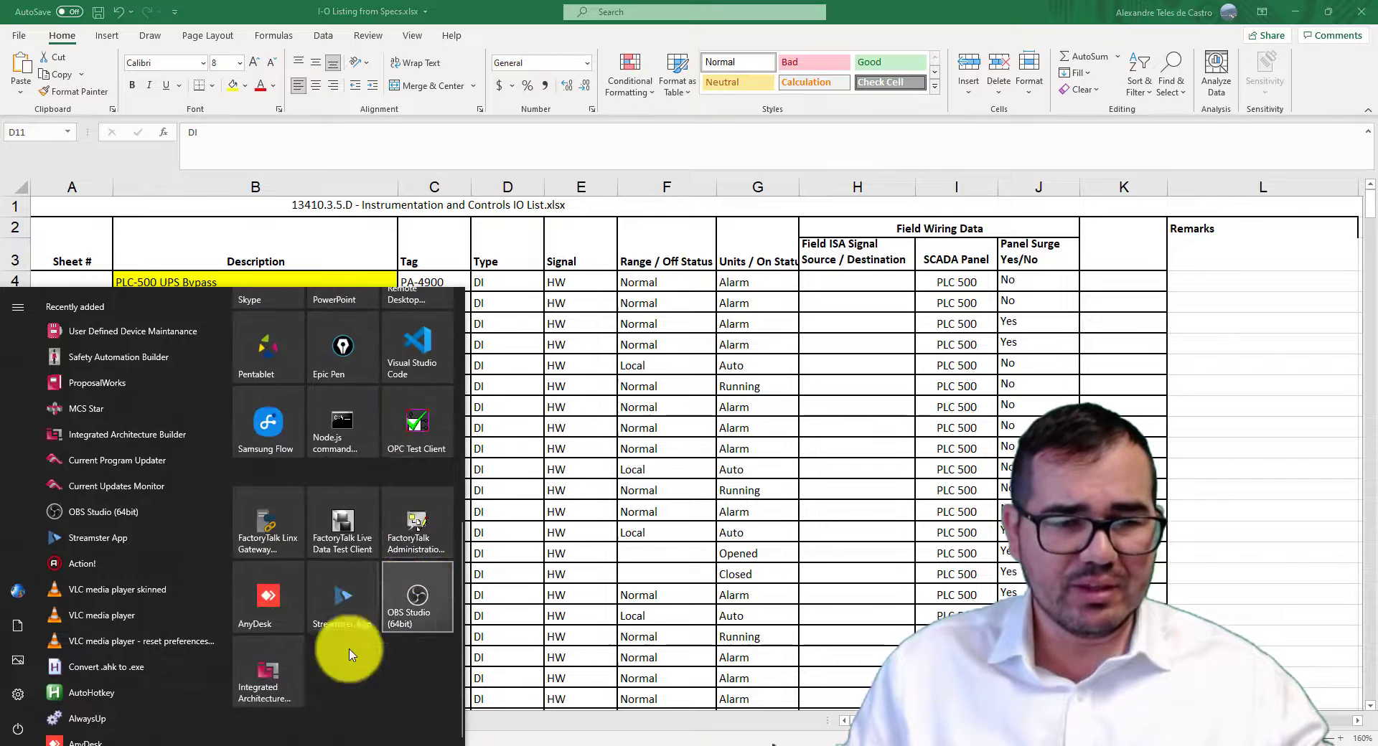
pyautogui.click(269, 680)
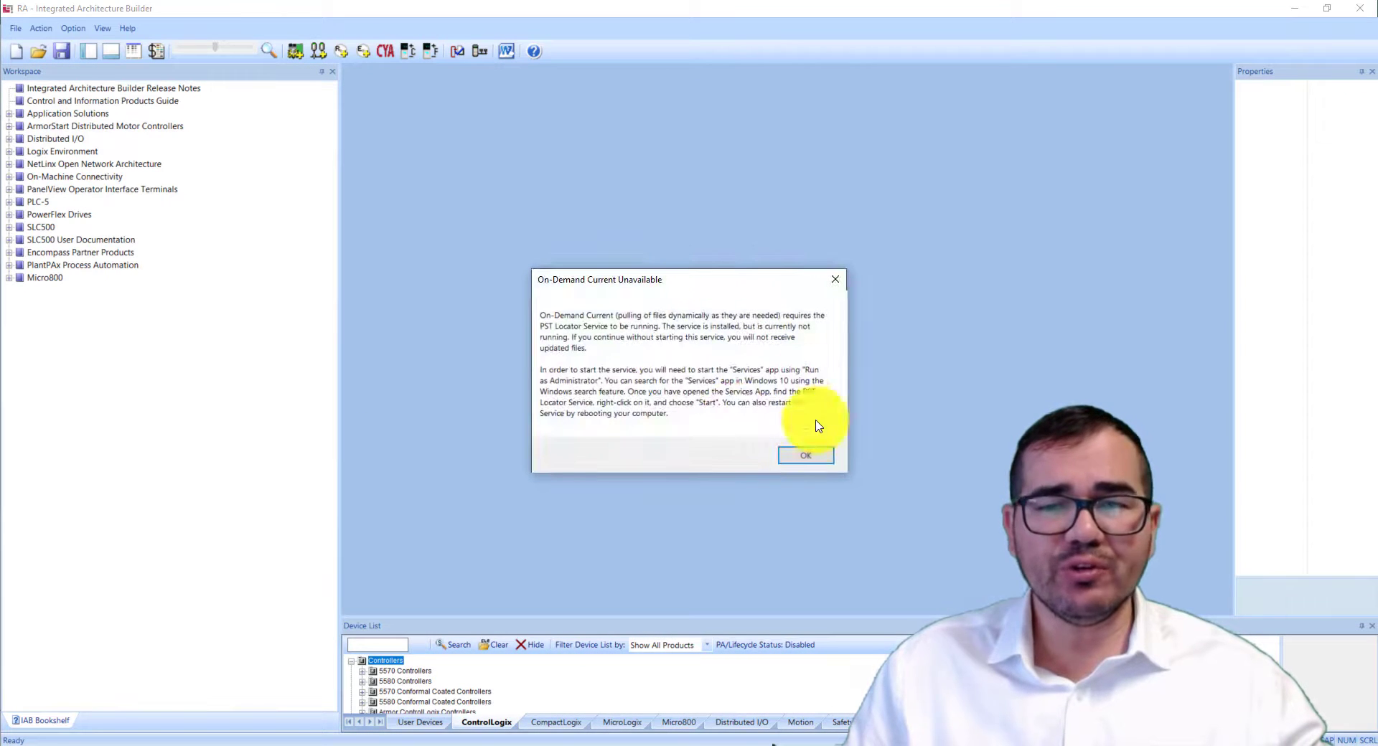
pyautogui.click(804, 458)
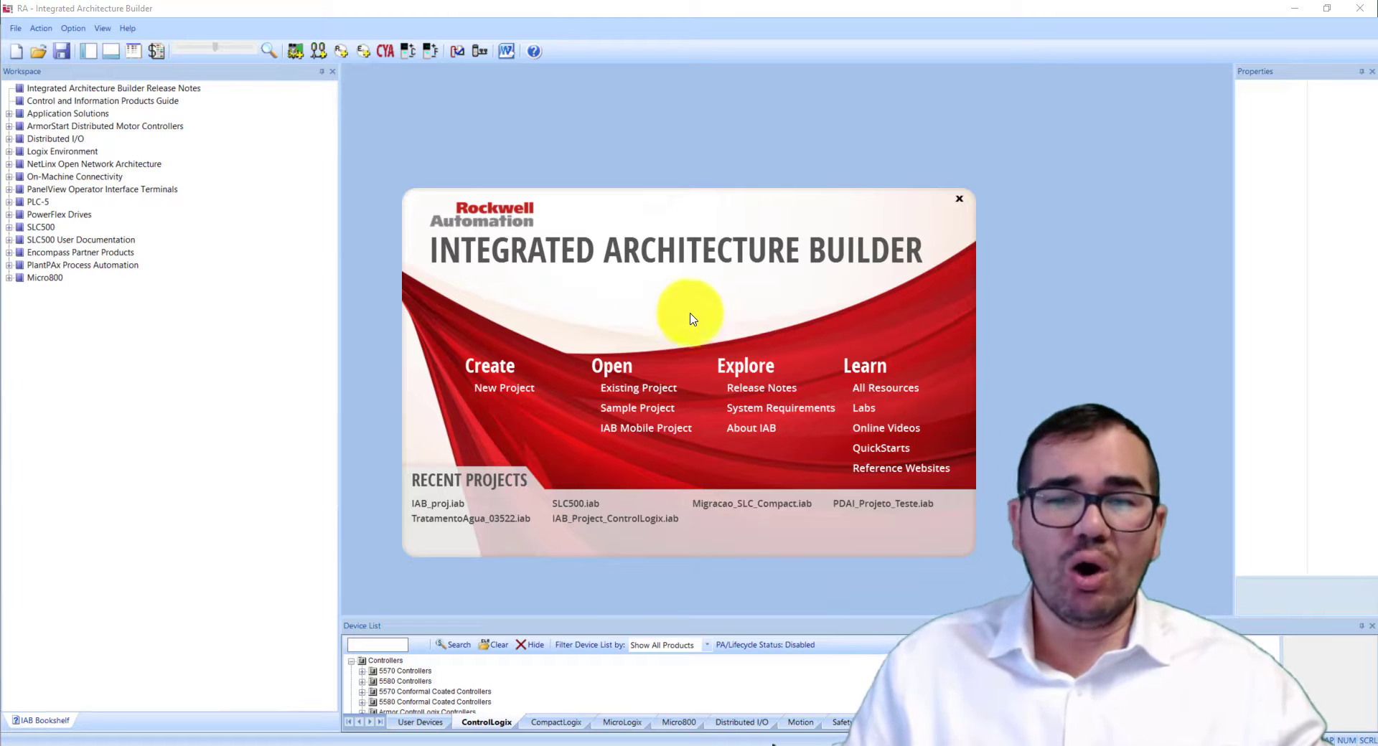
# Create a new blank workspace named i3Automations_Project in the suggested location
pyautogui.click(501, 391)
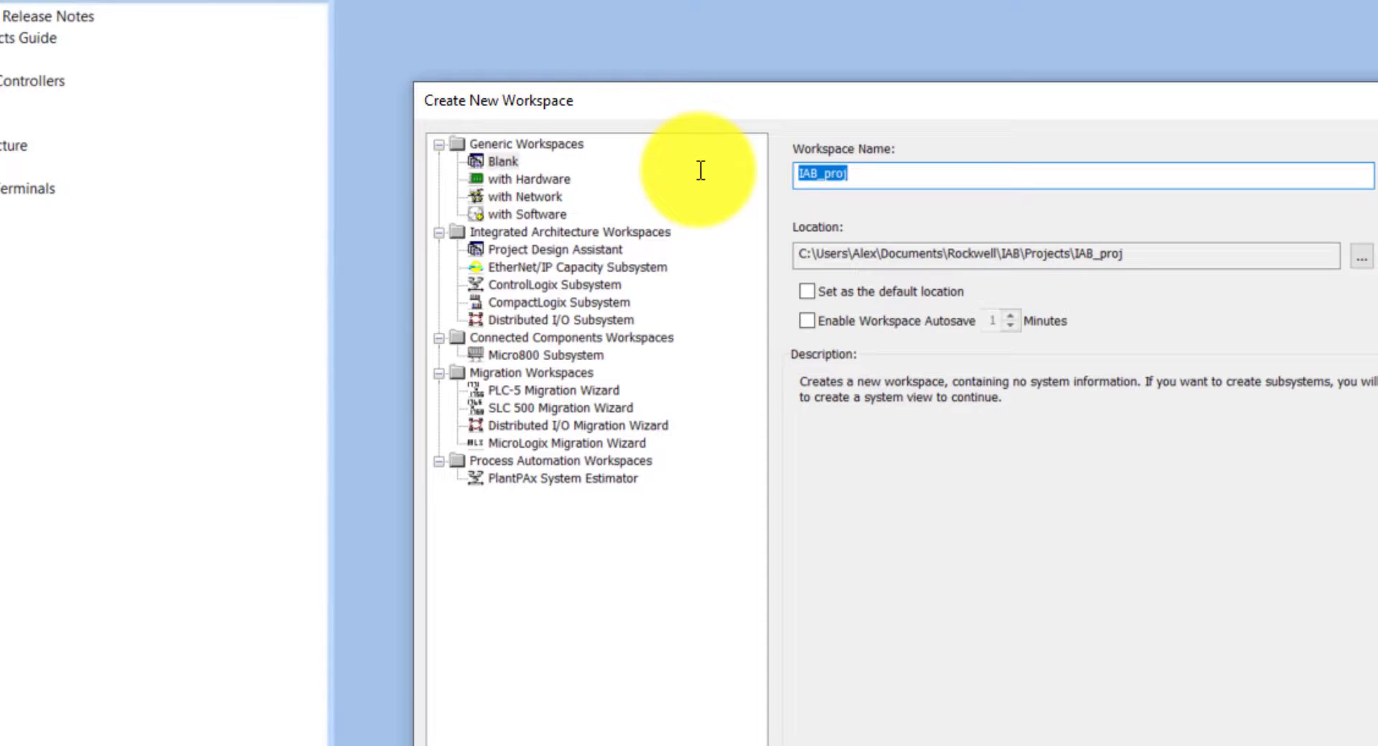
pyautogui.write('i3Automations')
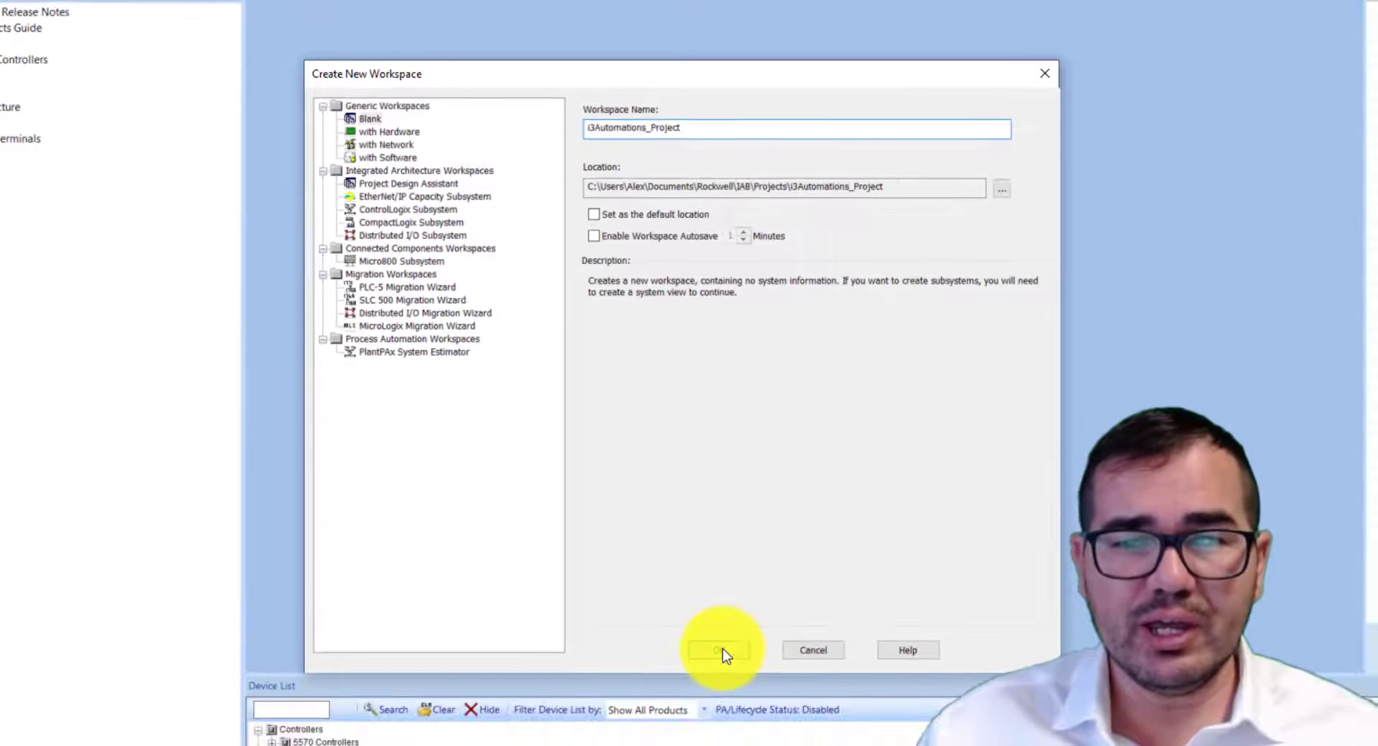
pyautogui.click(721, 650)
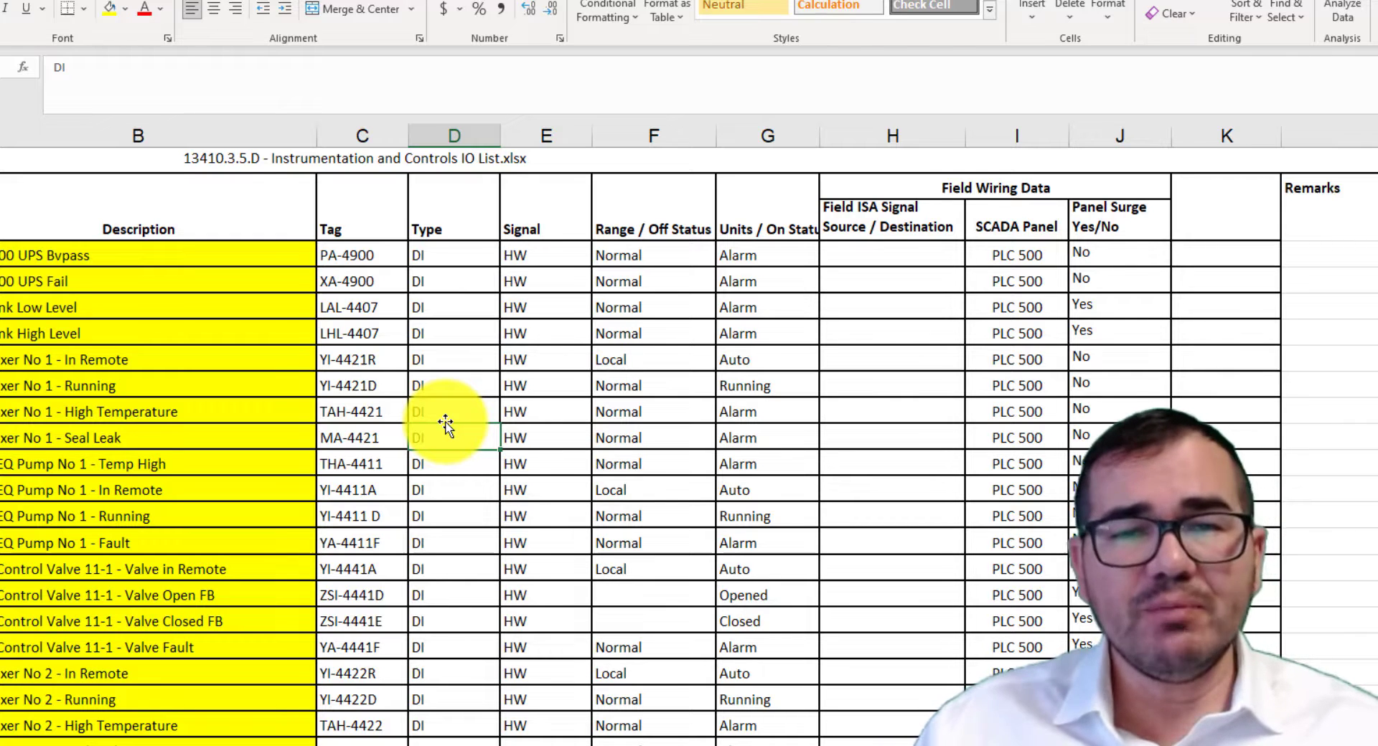
# In the Excel I/O list, select the DI entries in the Type column to review the digital inputs
pyautogui.click(463, 257)
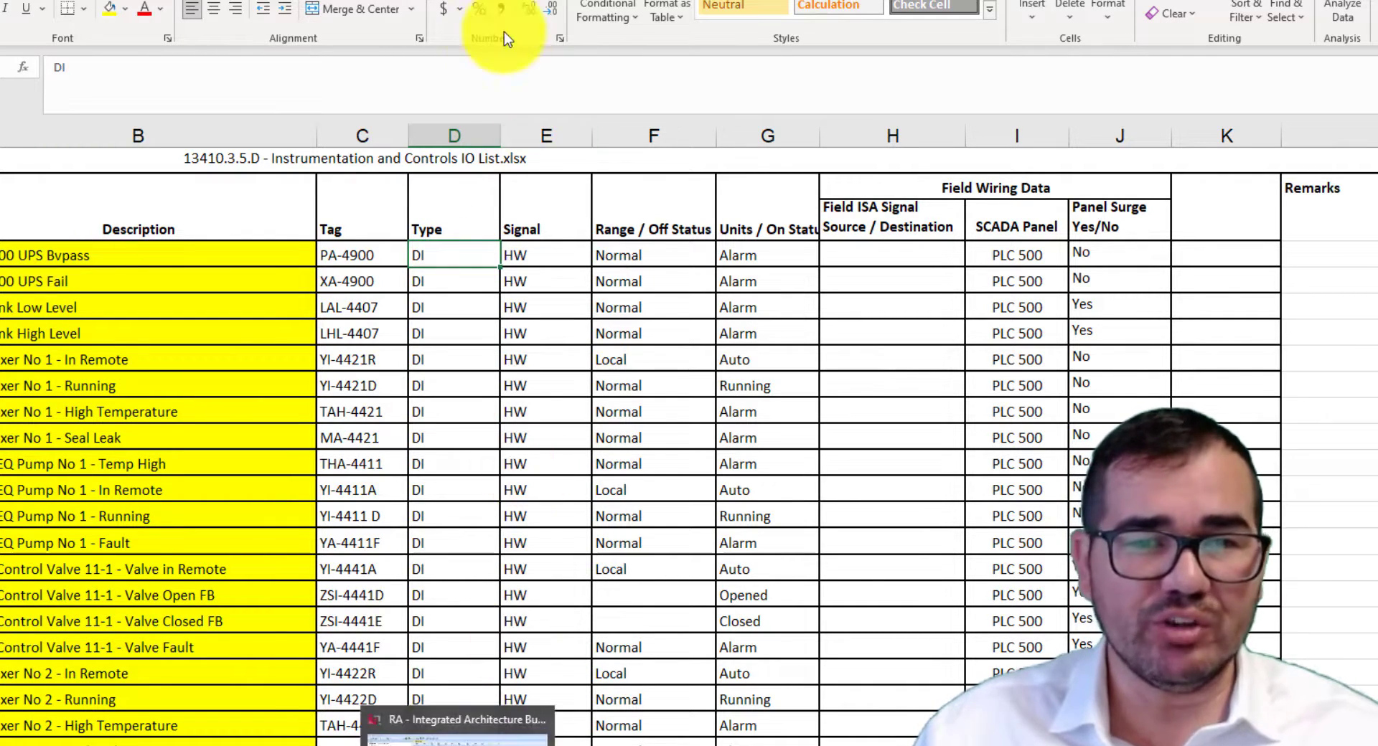
pyautogui.moveTo(455, 248); pyautogui.dragTo(443, 663)
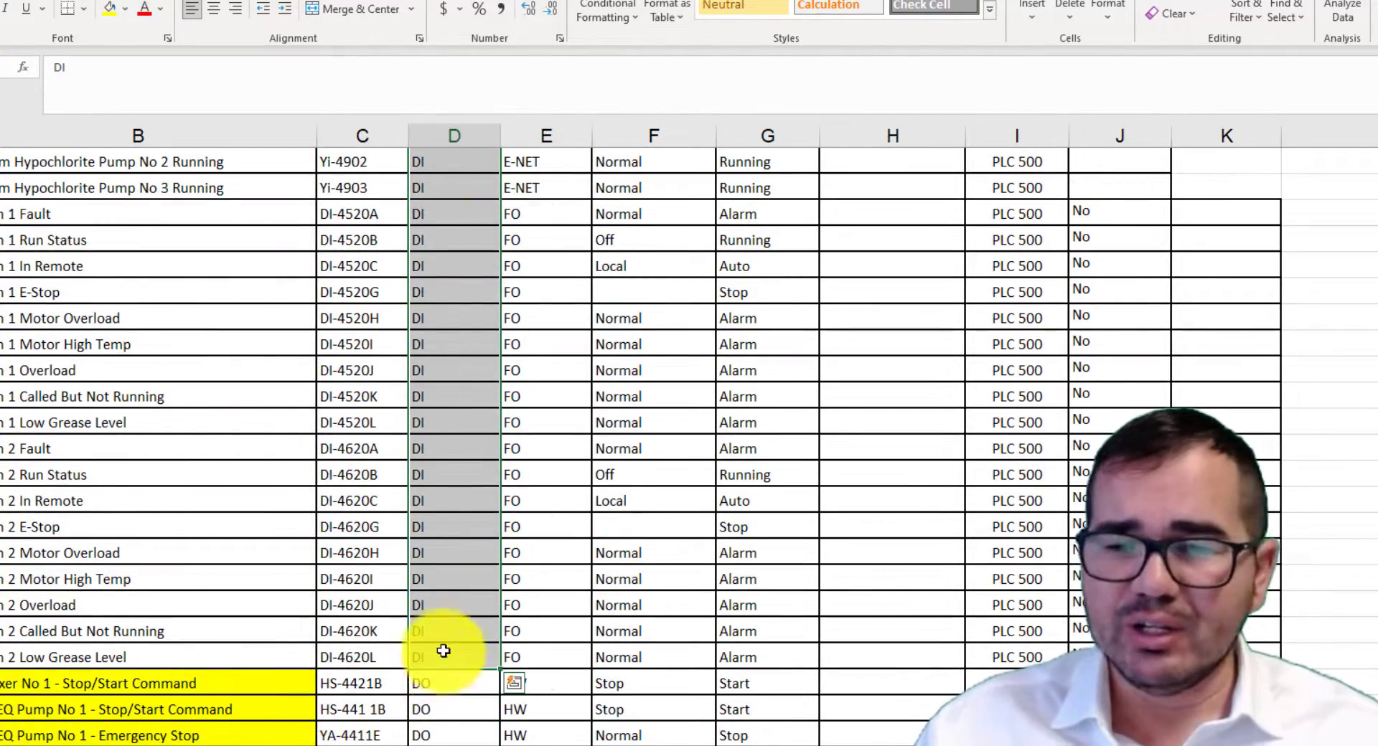
pyautogui.click(1235, 347)
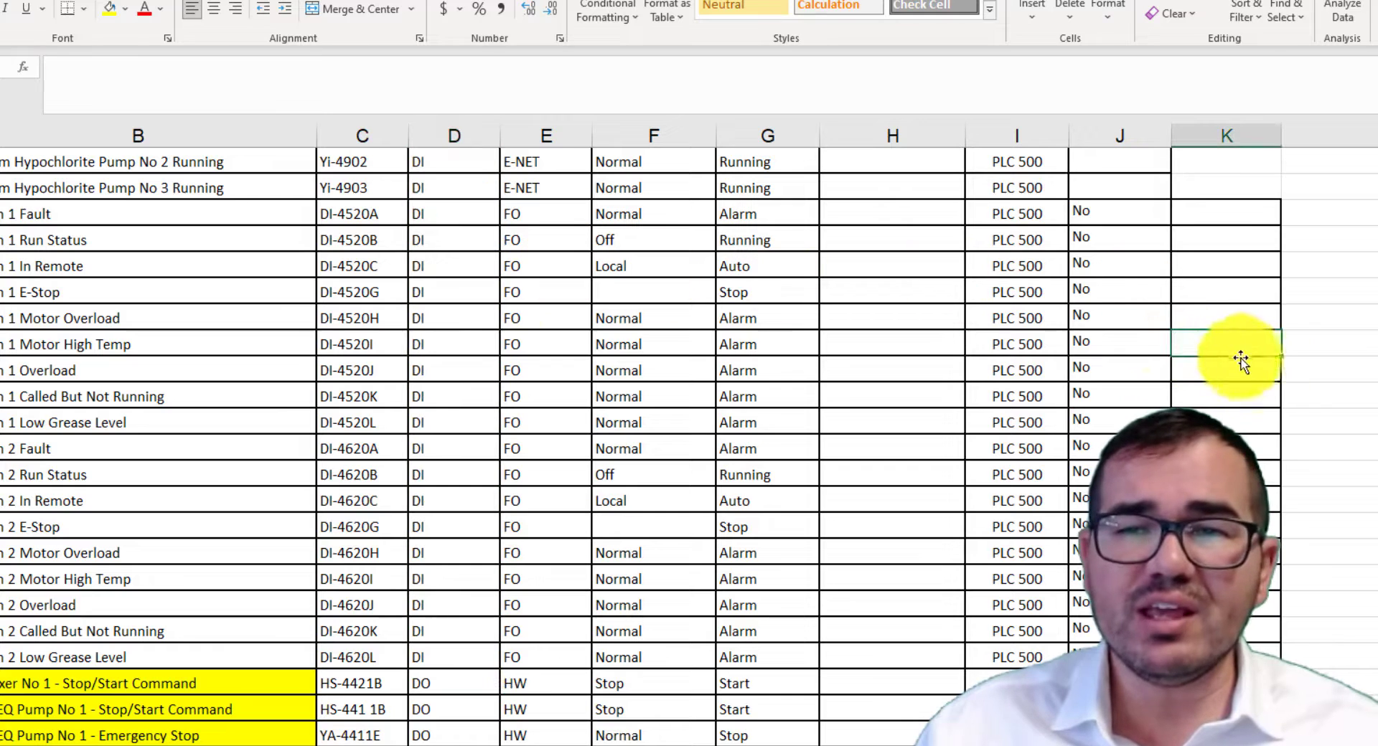
pyautogui.scroll(15, 689, 445)
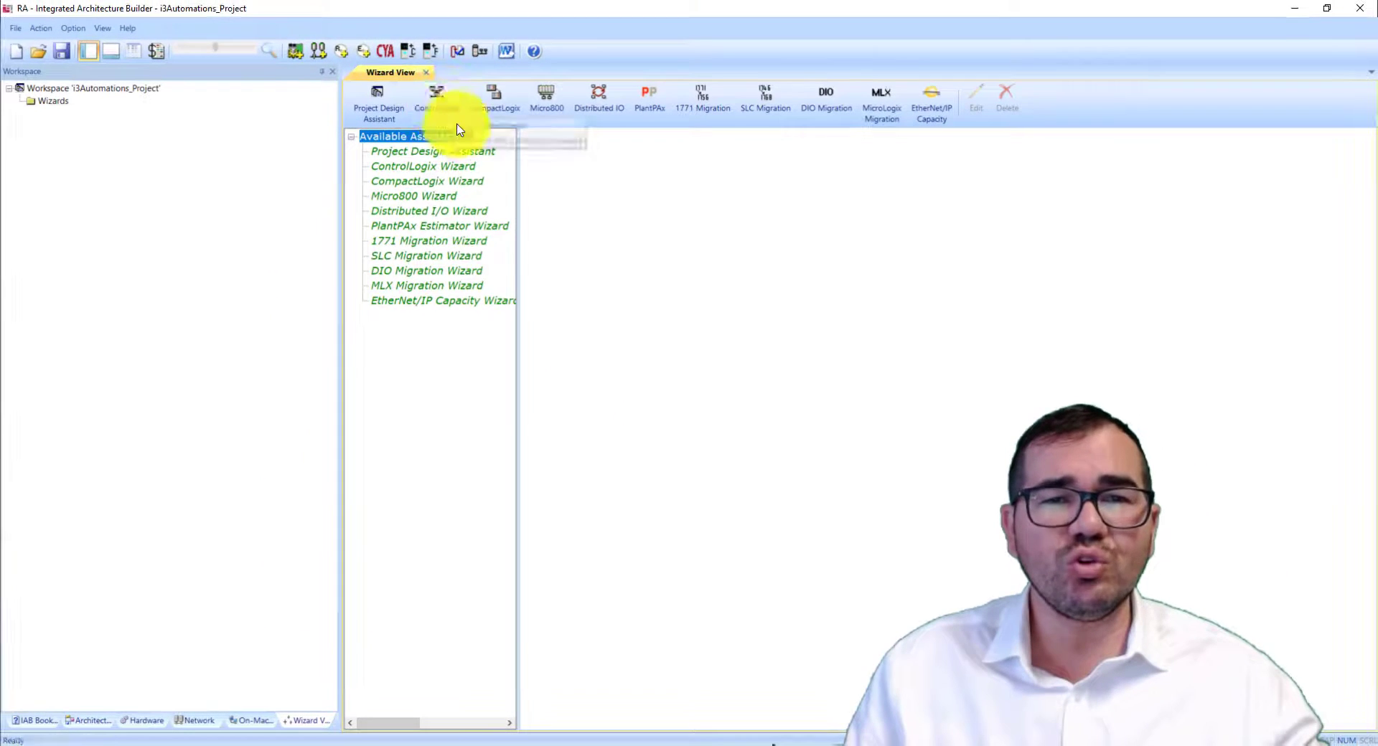
# In Integrated Architecture Builder, start the ControlLogix Wizard, preview its Digital Inputs page and return to the chassis preferences
pyautogui.click(444, 97)
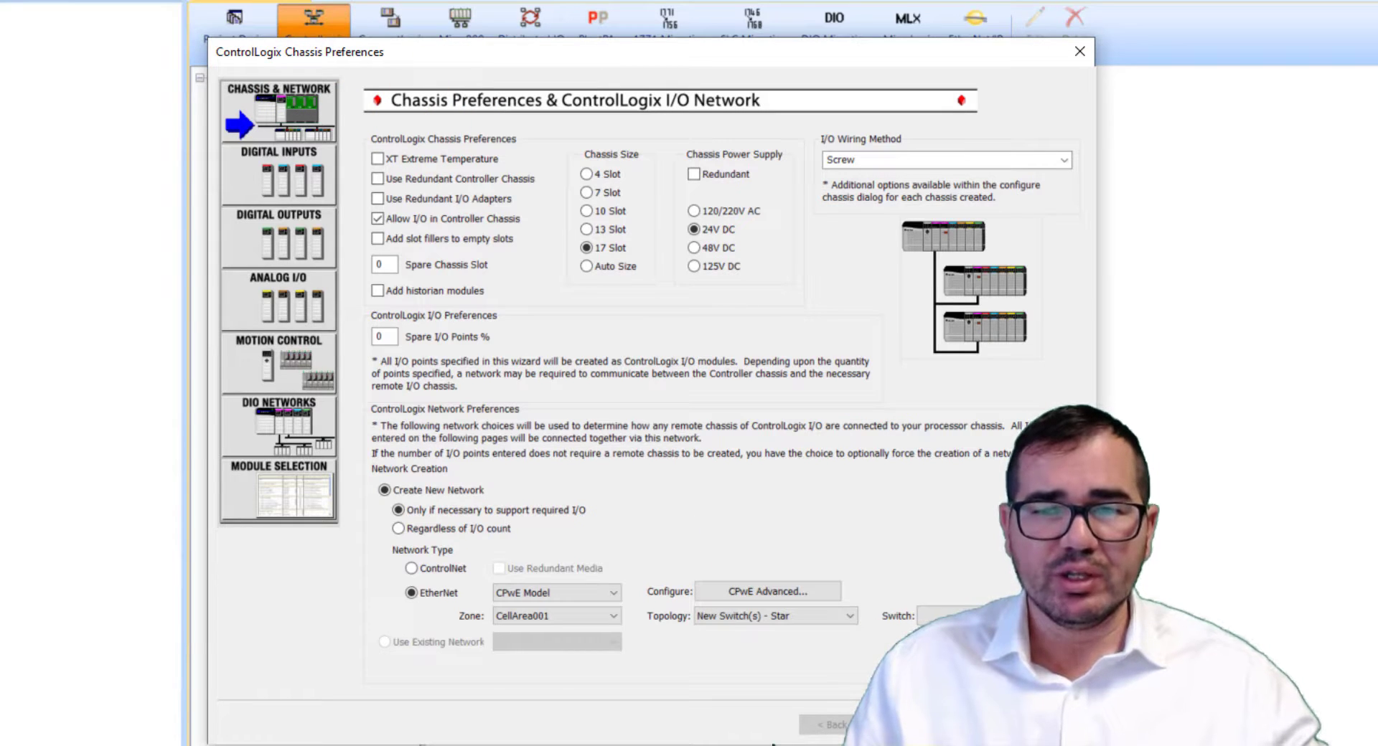
pyautogui.click(903, 725)
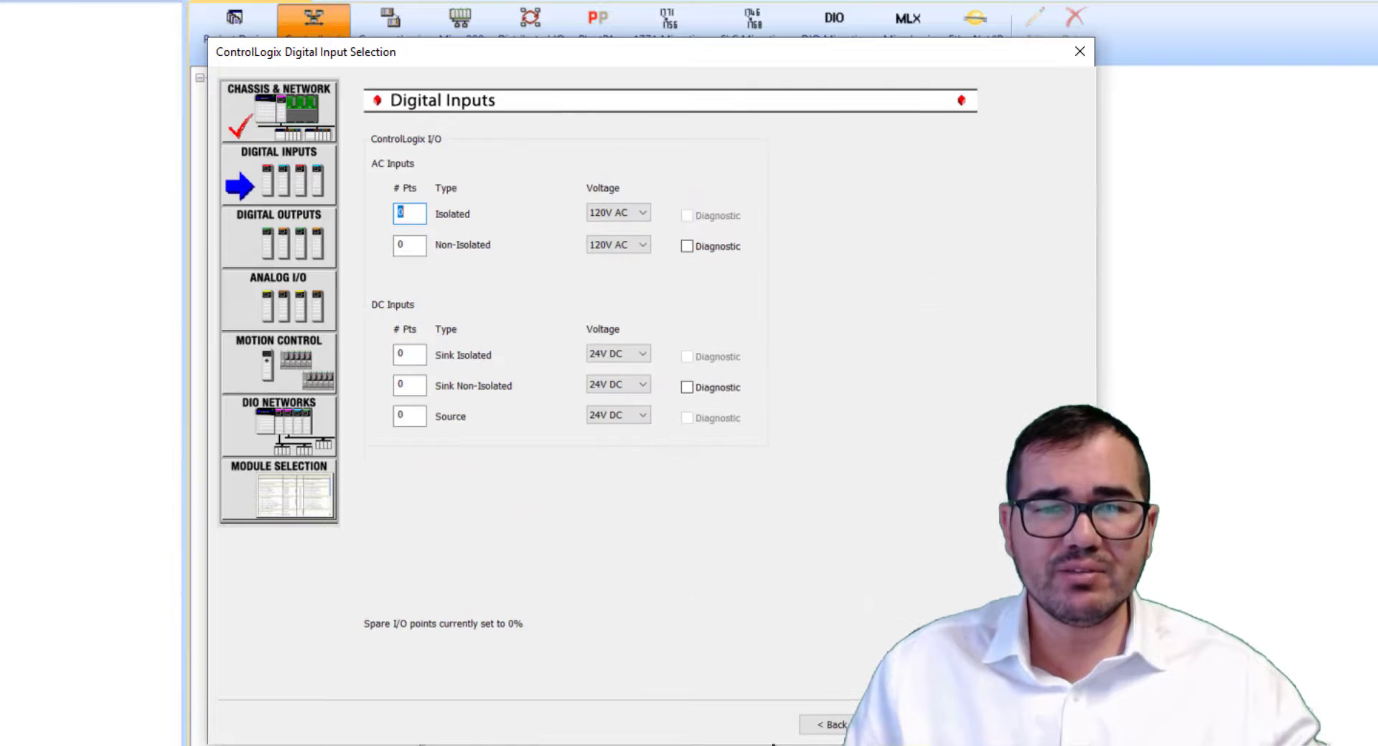
pyautogui.click(842, 727)
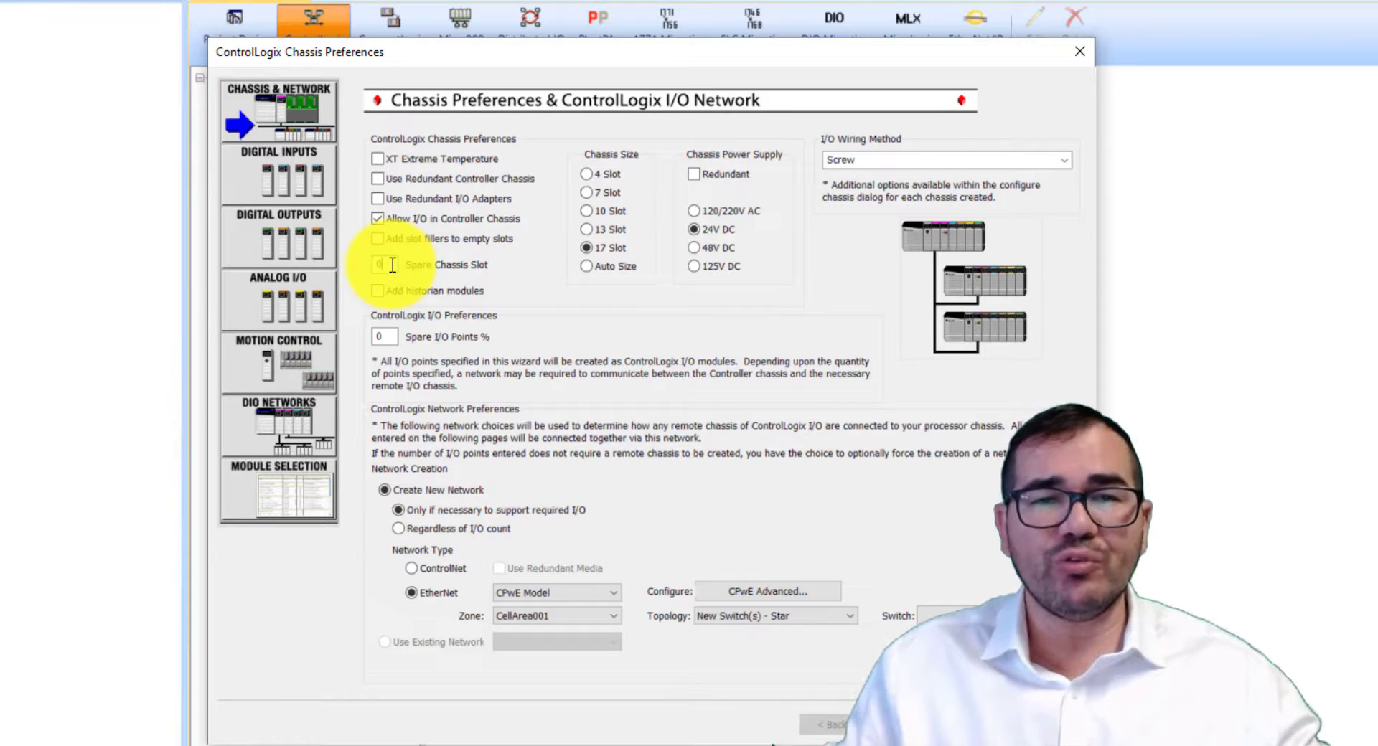
# Set the spare chassis slots to 0 and the spare I/O points to 10%, and continue to the digital inputs page
pyautogui.moveTo(392, 265); pyautogui.dragTo(370, 264)
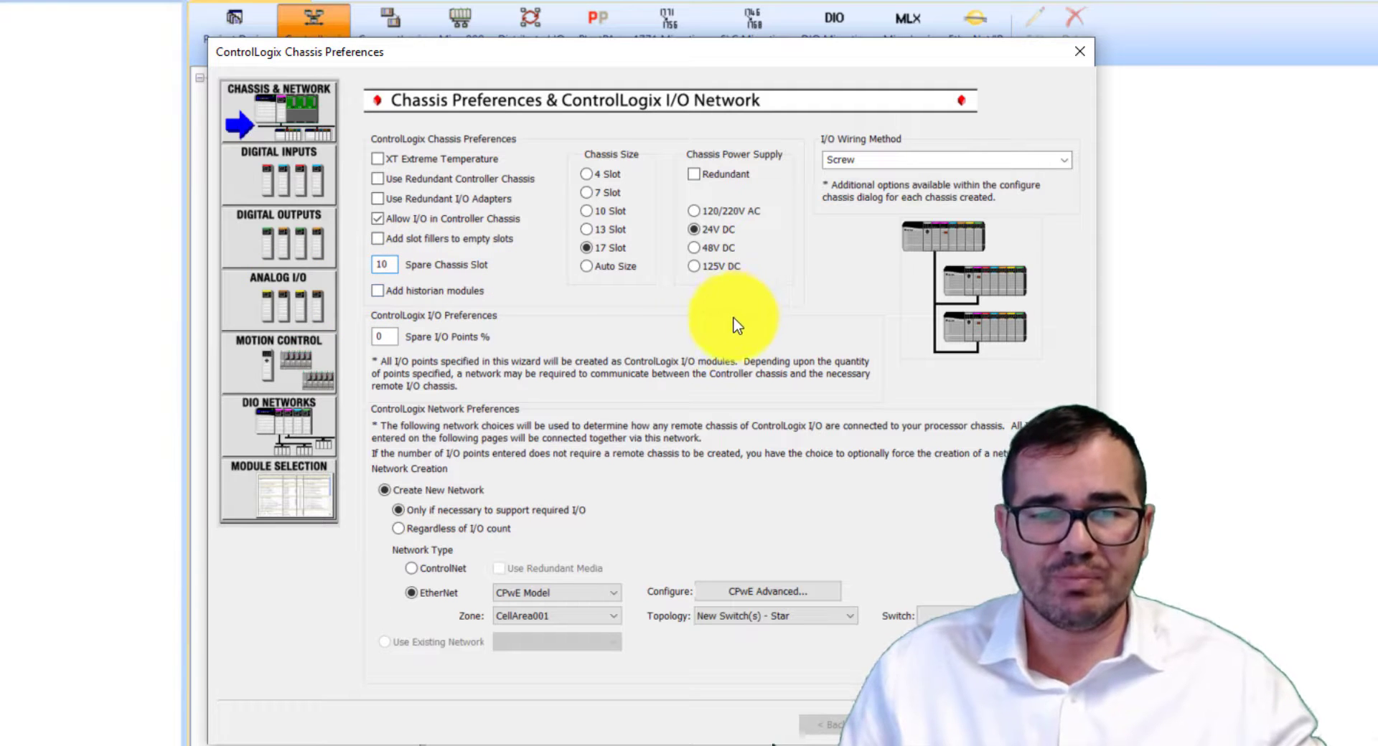
pyautogui.moveTo(384, 265); pyautogui.dragTo(365, 266)
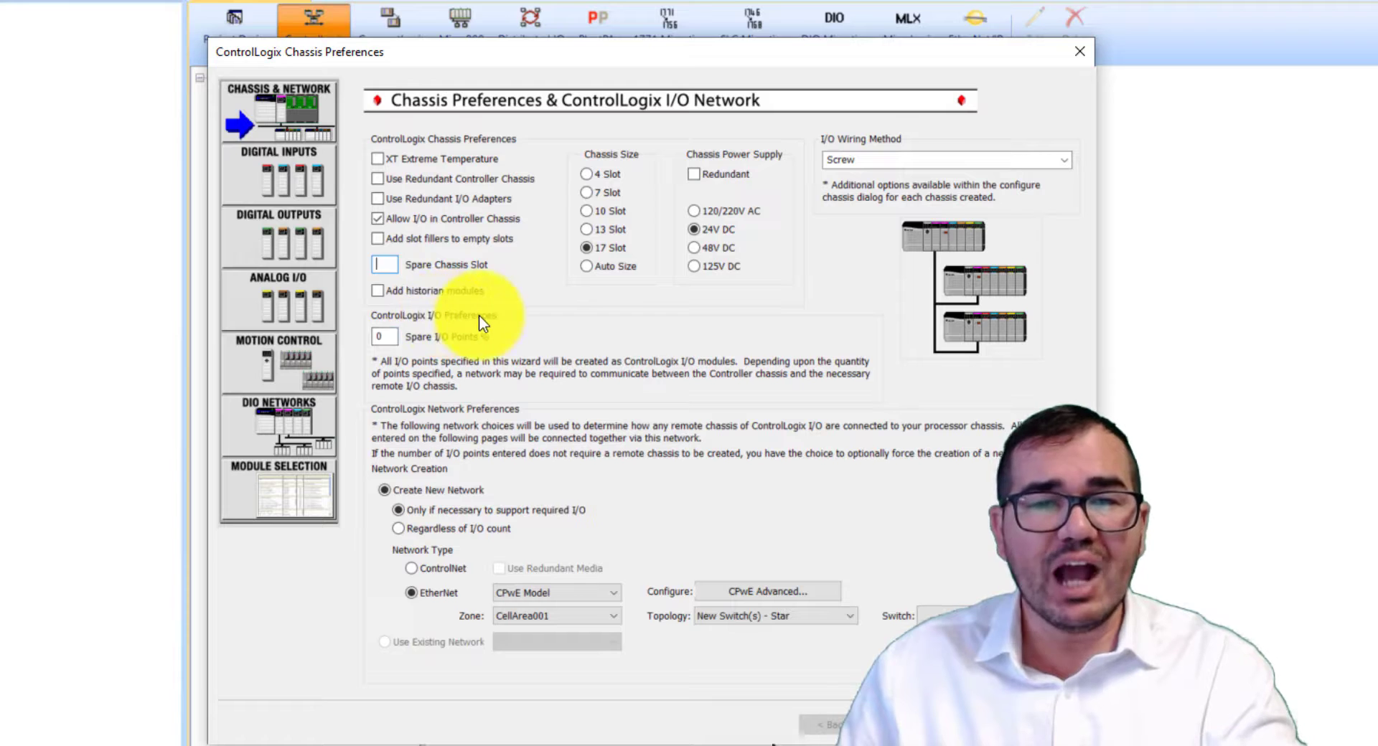
pyautogui.moveTo(390, 338); pyautogui.dragTo(361, 339)
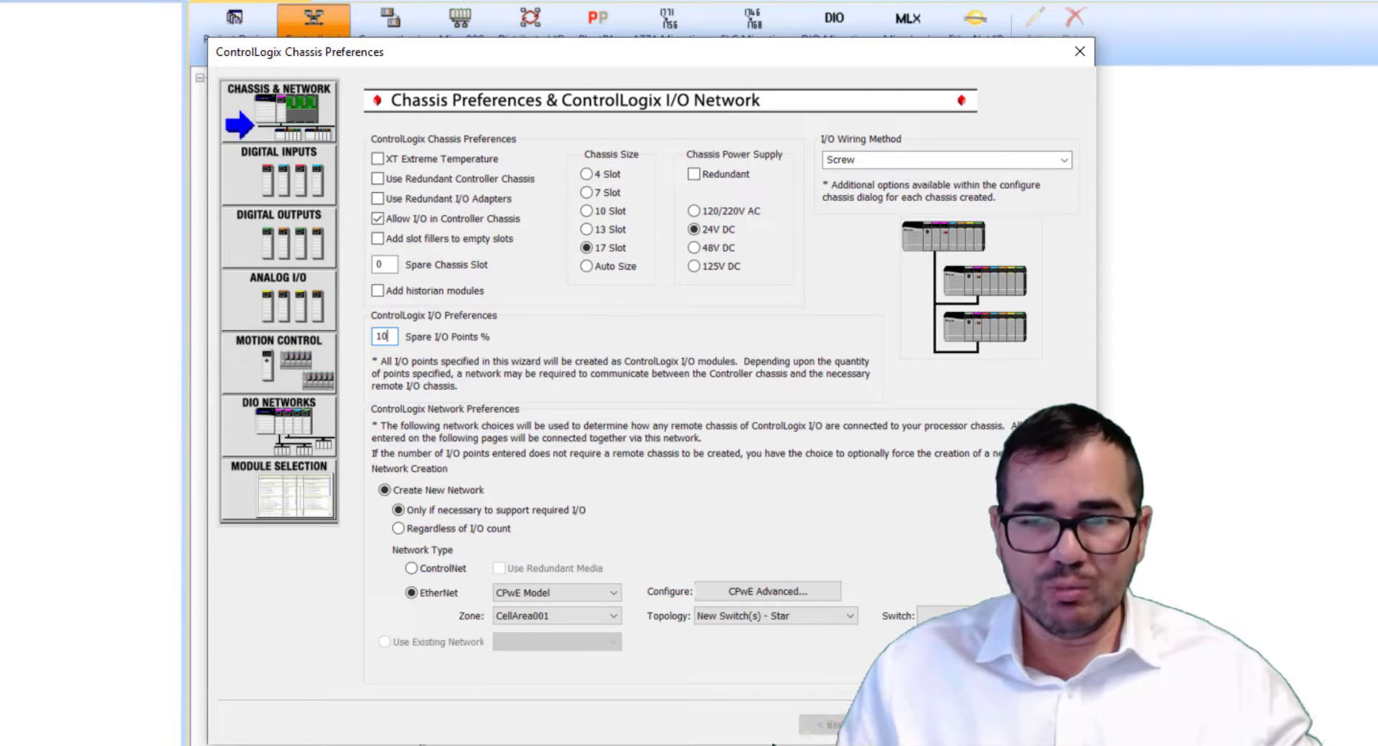
pyautogui.press('Return')
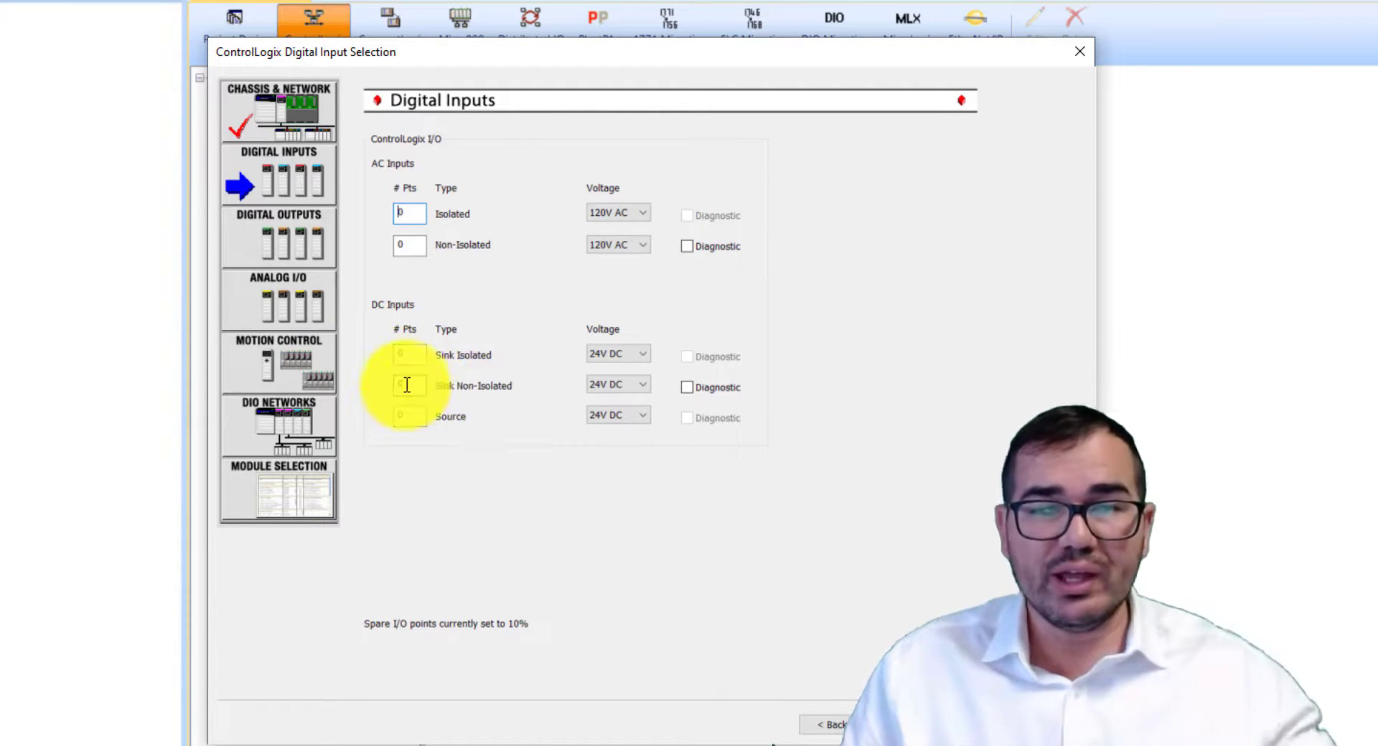
# Request 226 DC sink non-isolated inputs and 100 DC source non-protected outputs at 24V DC, and continue to the analog page
pyautogui.write('226')
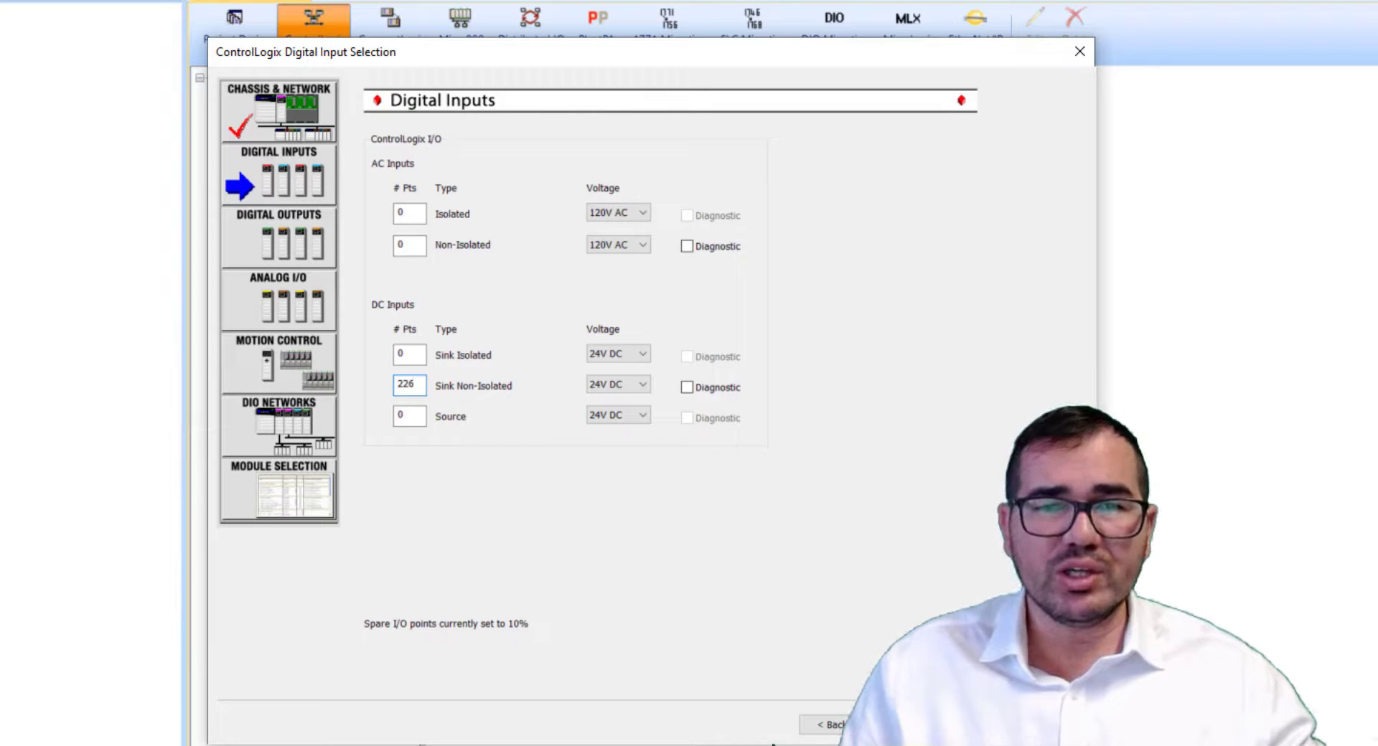
pyautogui.click(879, 723)
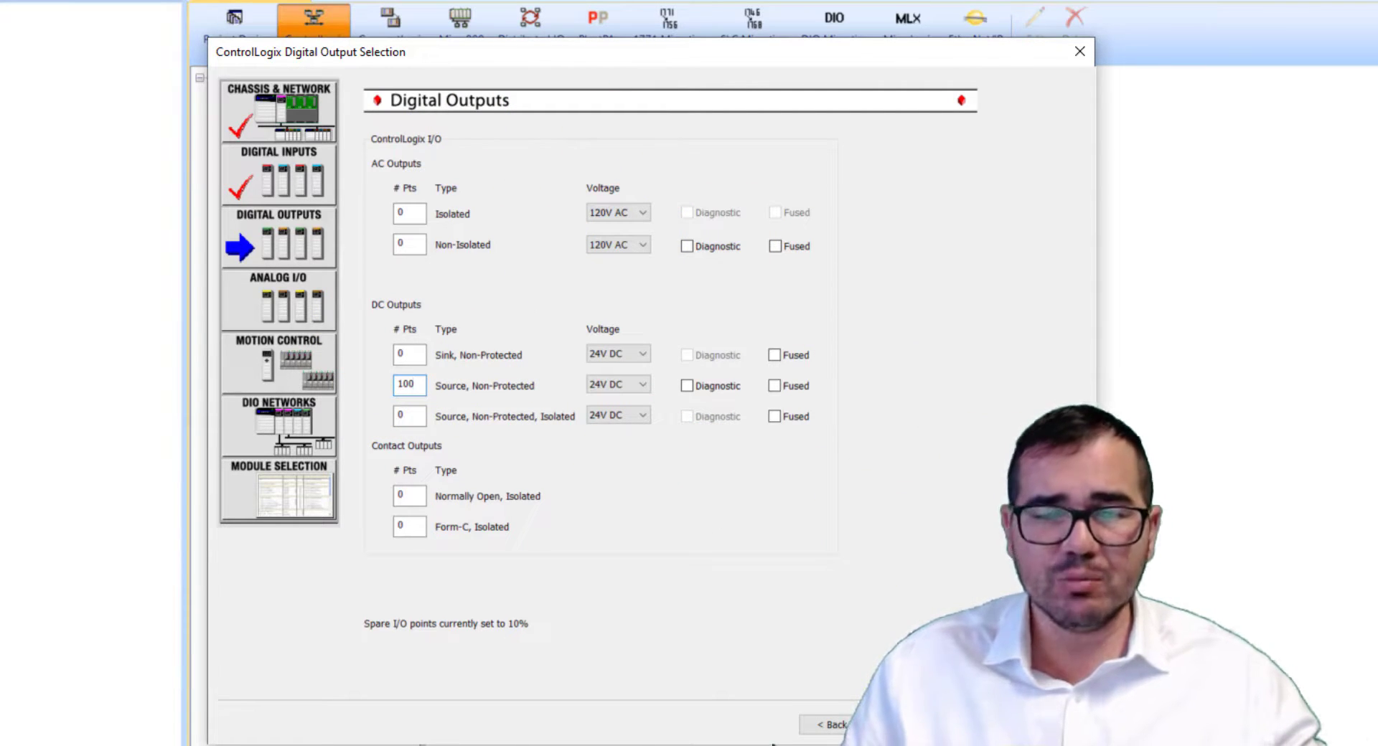
pyautogui.click(903, 725)
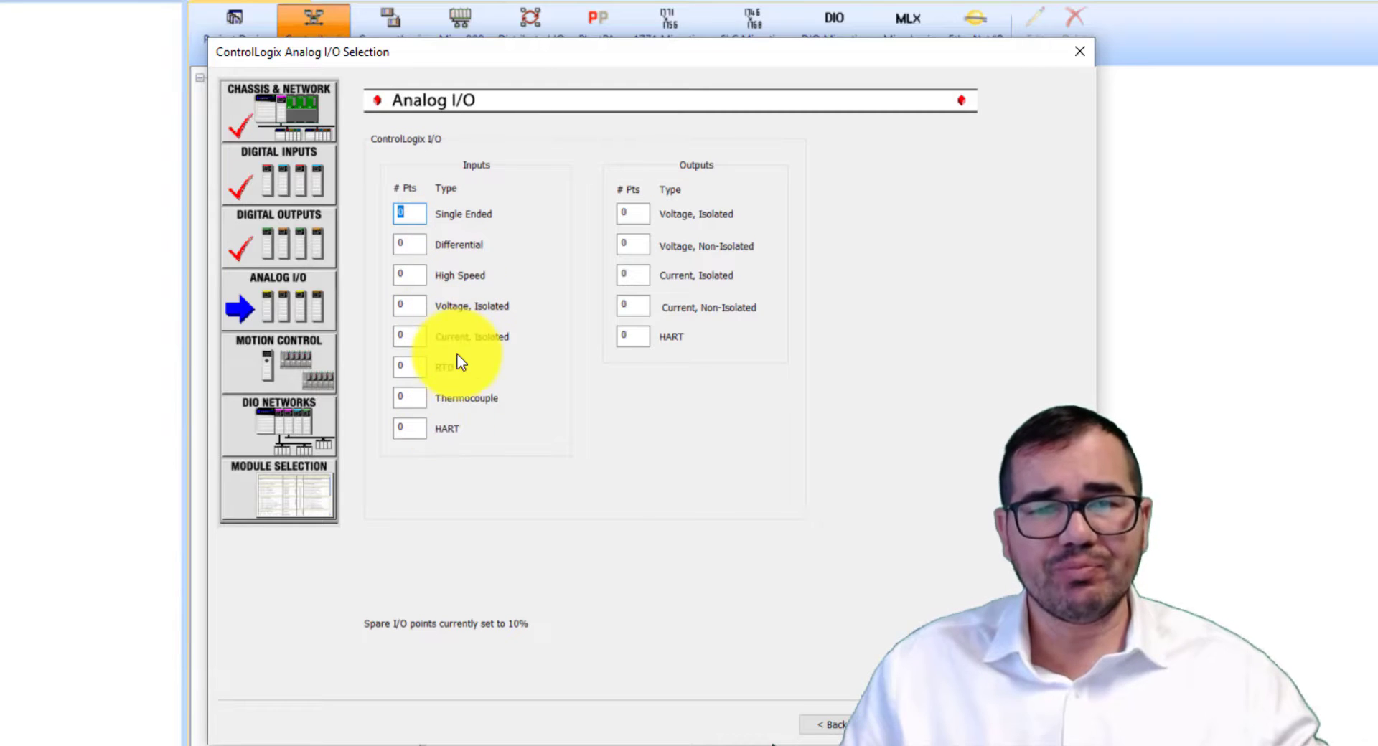
# Request 100 isolated current analog inputs and 10 isolated current analog outputs, and continue to motion control
pyautogui.click(413, 337)
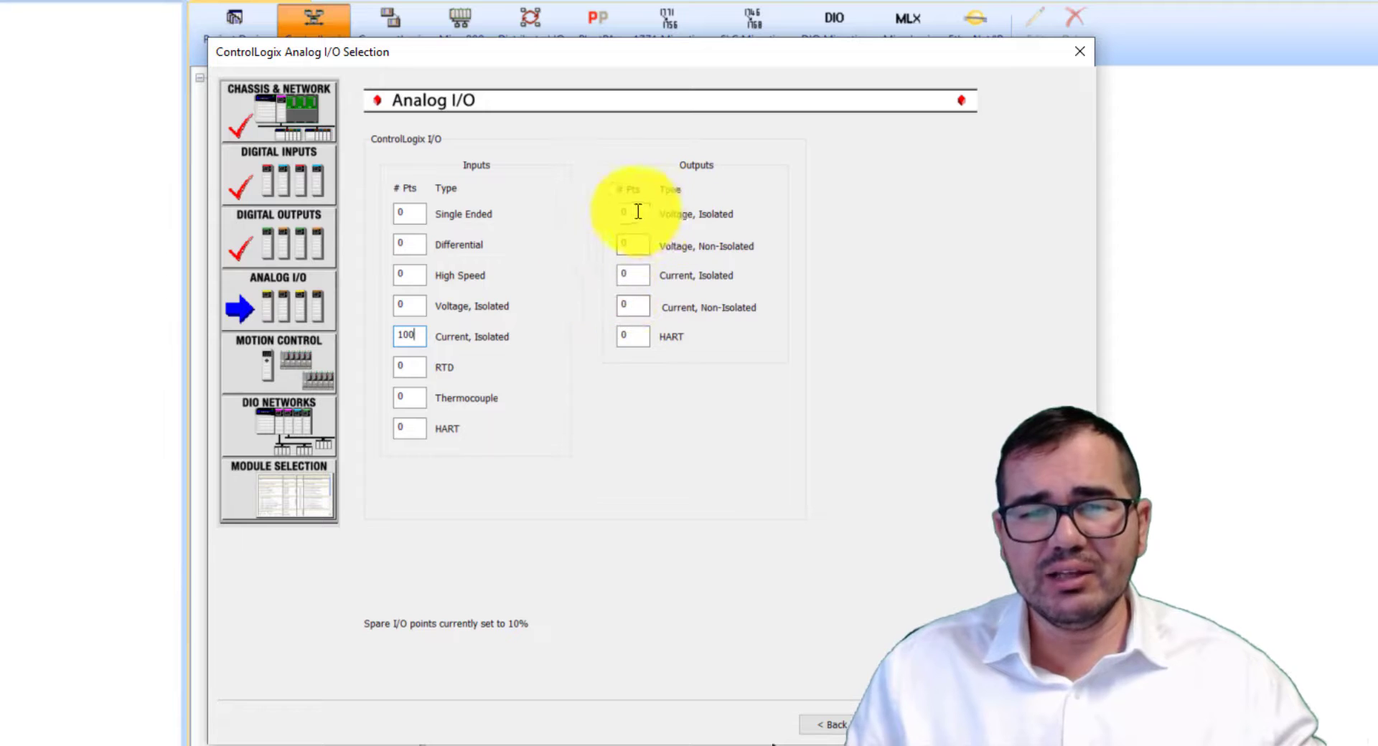
pyautogui.click(637, 275)
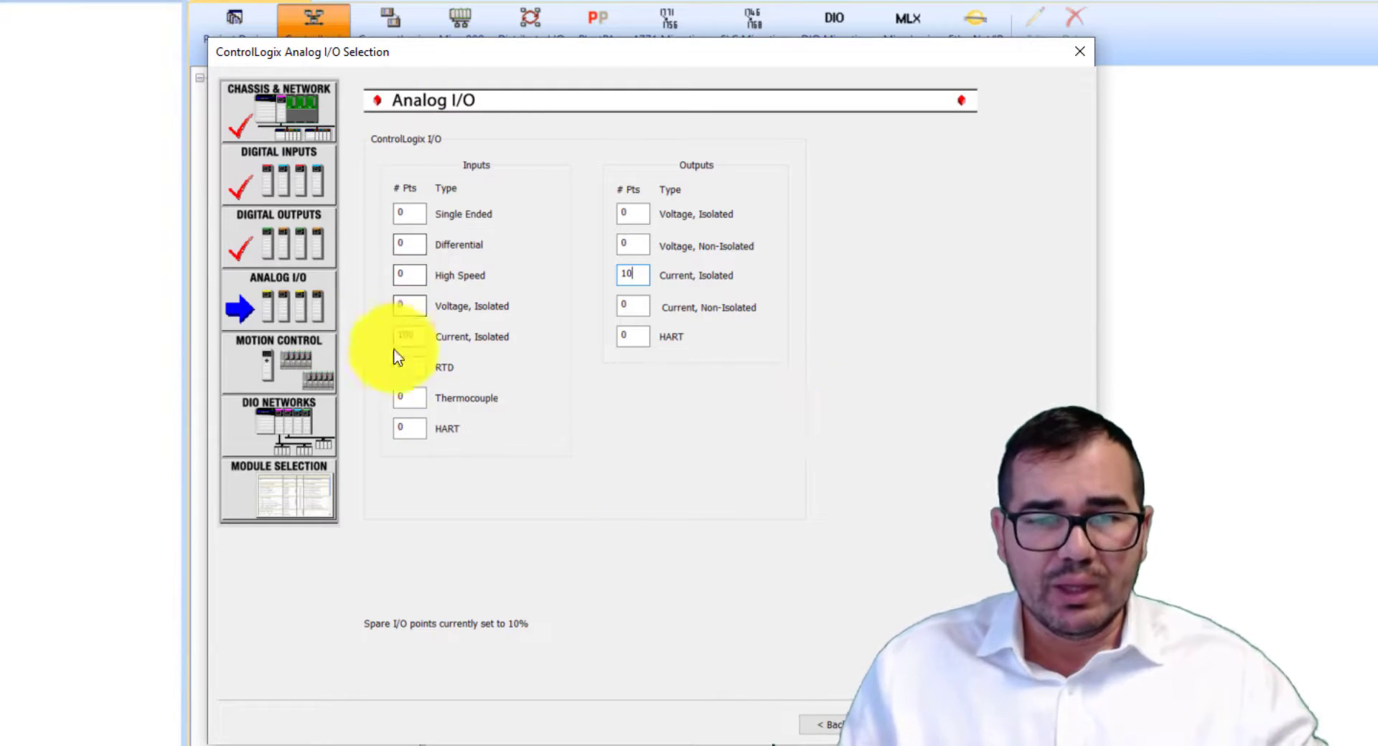
pyautogui.click(906, 724)
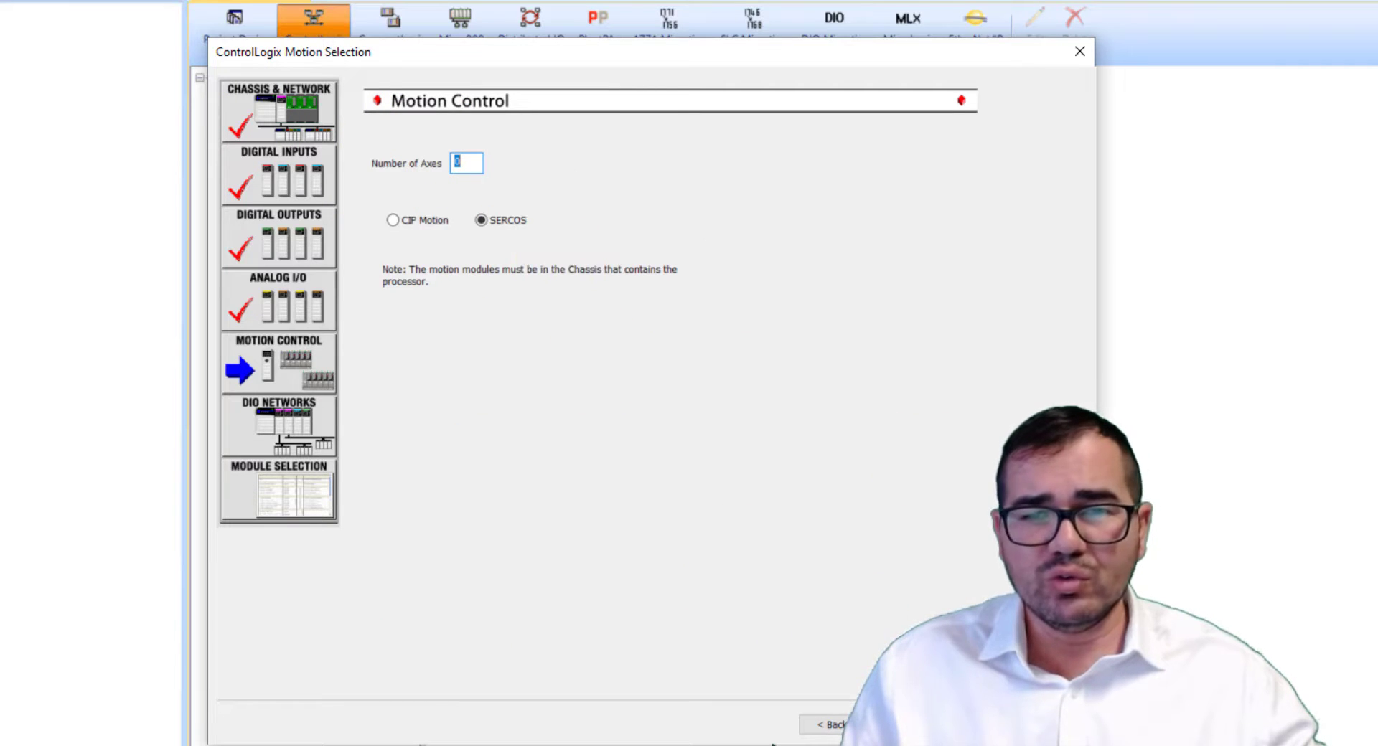
# Leave motion control at its defaults, add 1 additional EtherNet/IP network module and continue to the hardware selection
pyautogui.click(906, 724)
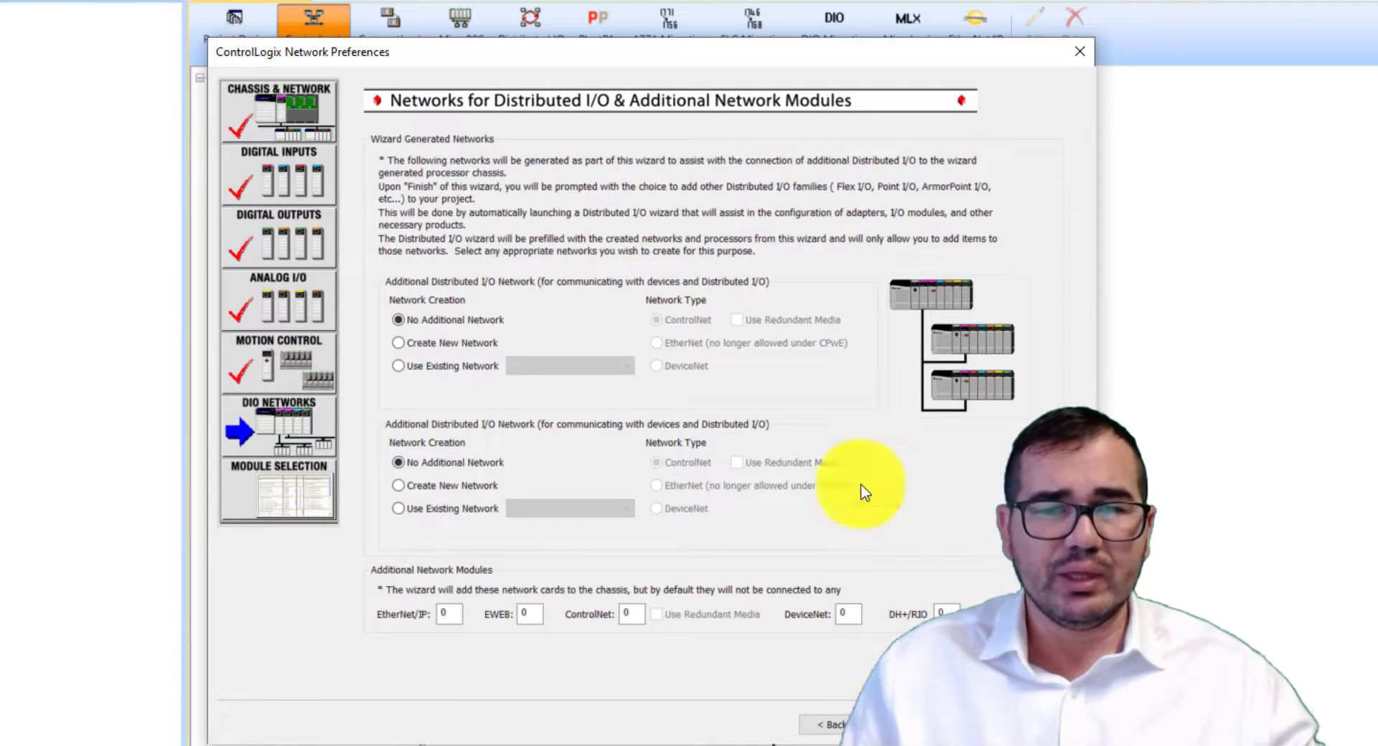
pyautogui.doubleClick(452, 614)
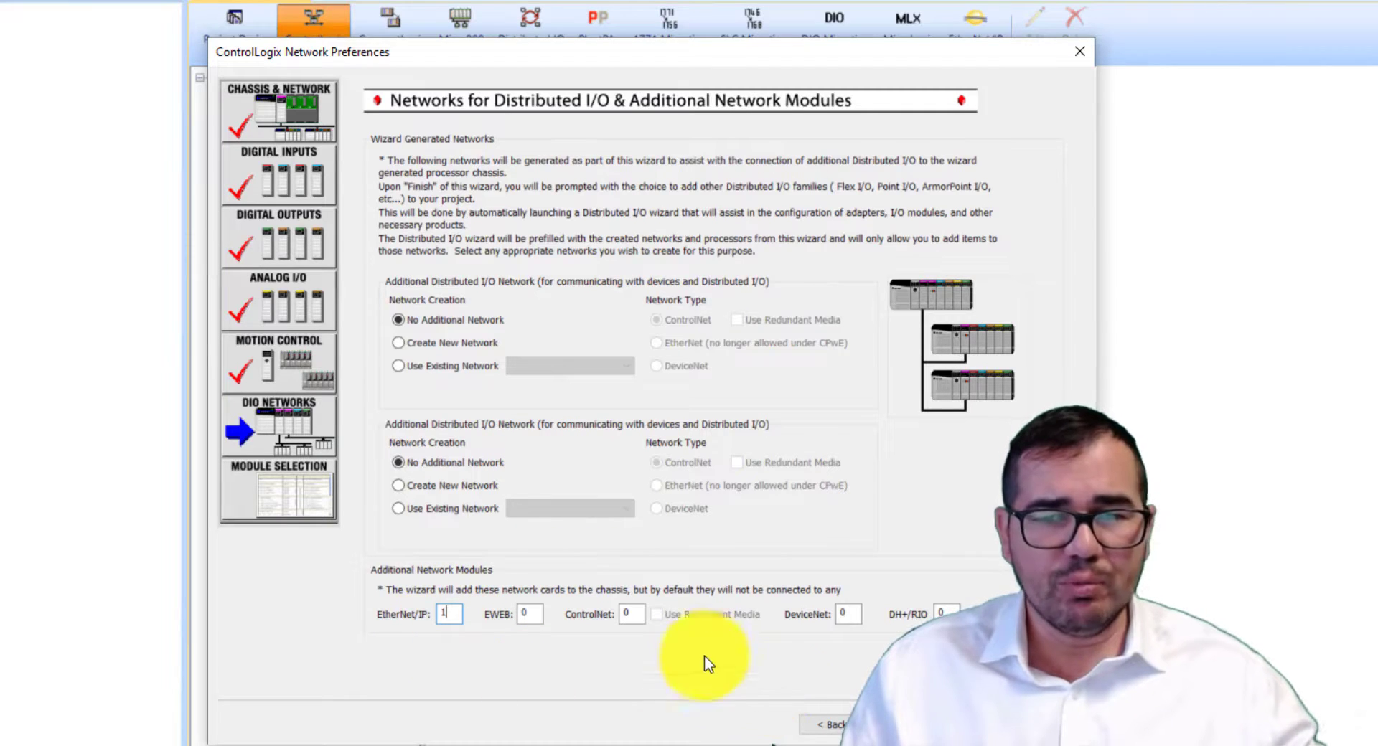
pyautogui.write('1')
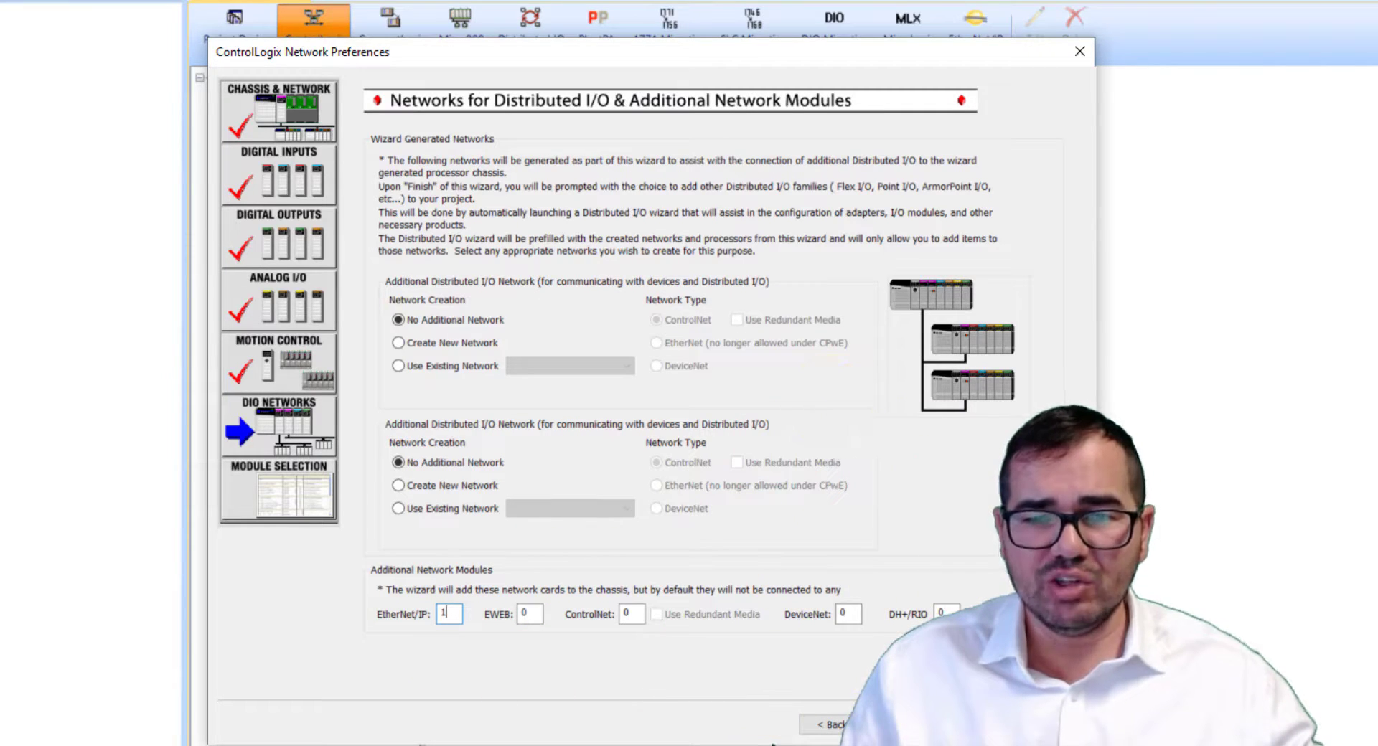
pyautogui.click(905, 724)
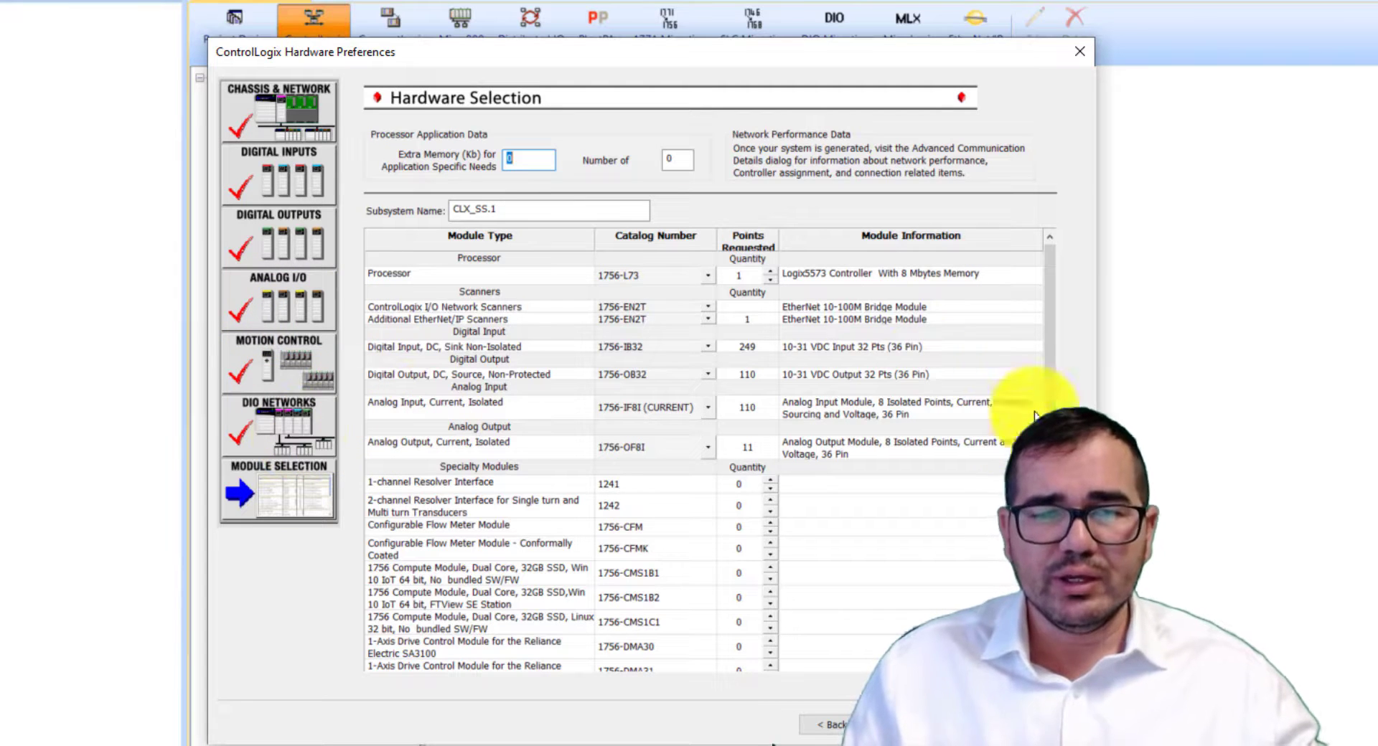
# Look through the proposed hardware modules and set the processor's catalog number to 1756-L75
pyautogui.scroll(-6, 940, 445)
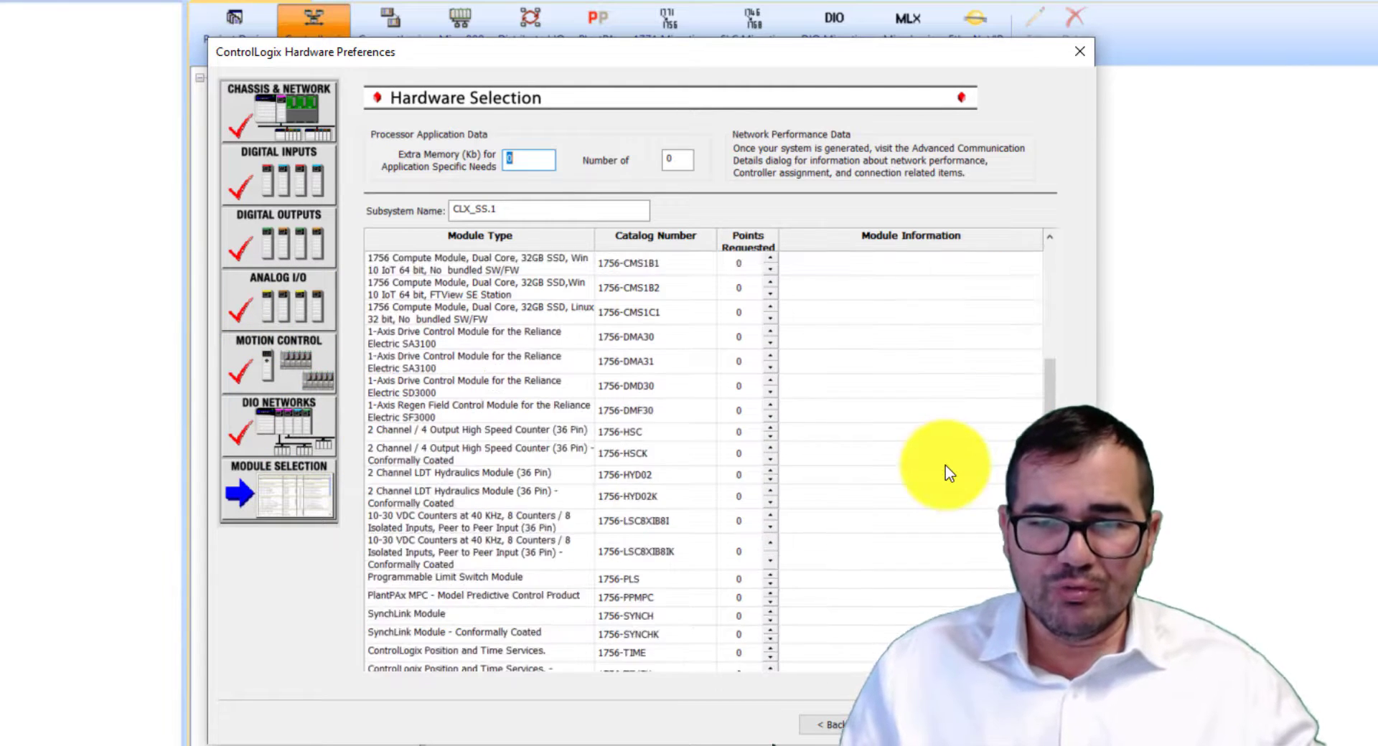
pyautogui.scroll(-5, 946, 467)
pyautogui.scroll(11, 946, 466)
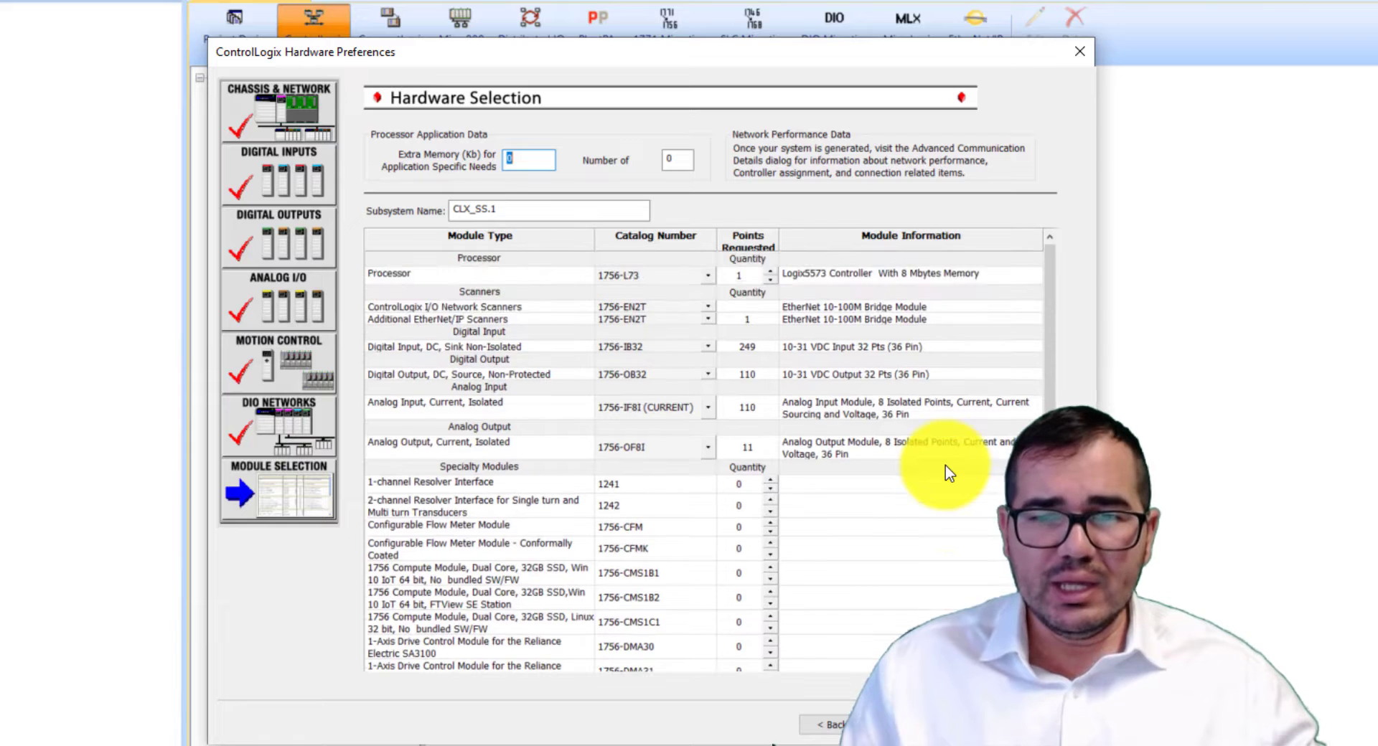
pyautogui.scroll(-1, 945, 465)
pyautogui.scroll(1, 936, 419)
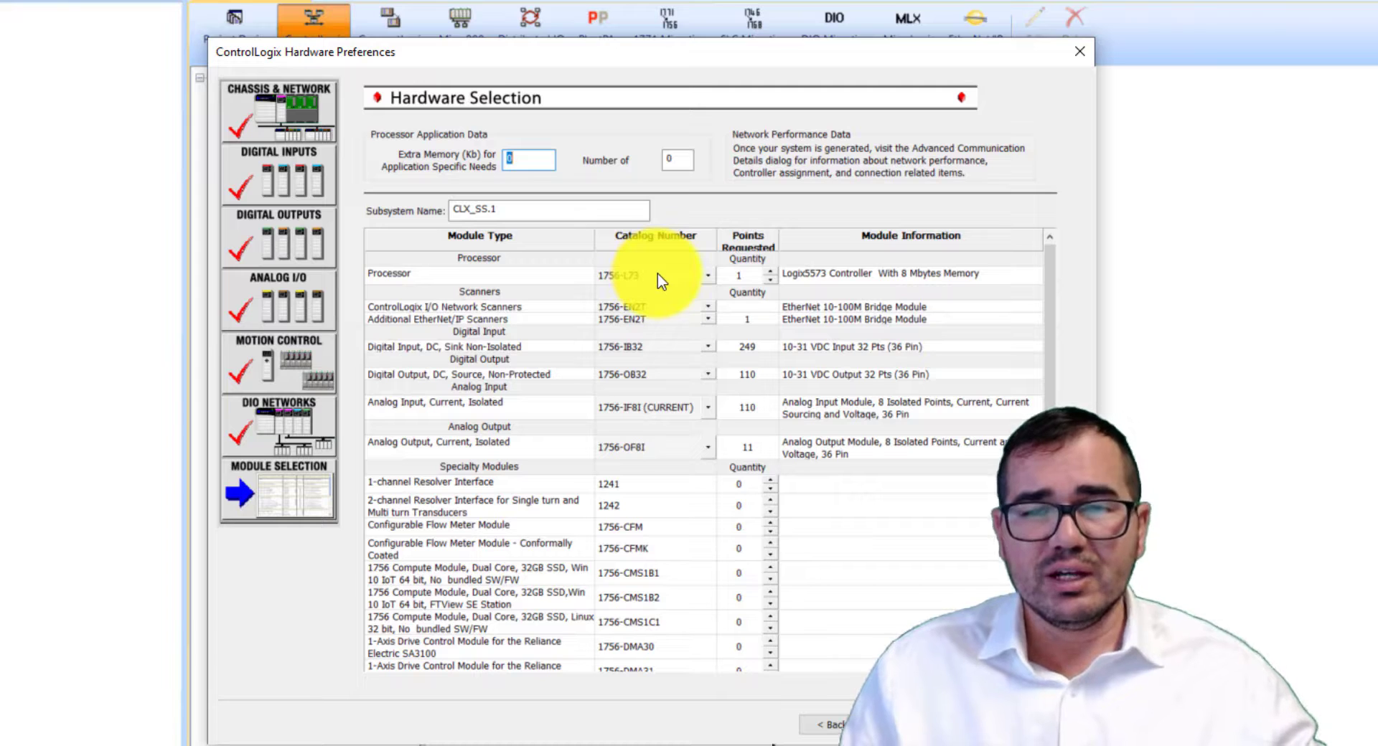
pyautogui.click(709, 276)
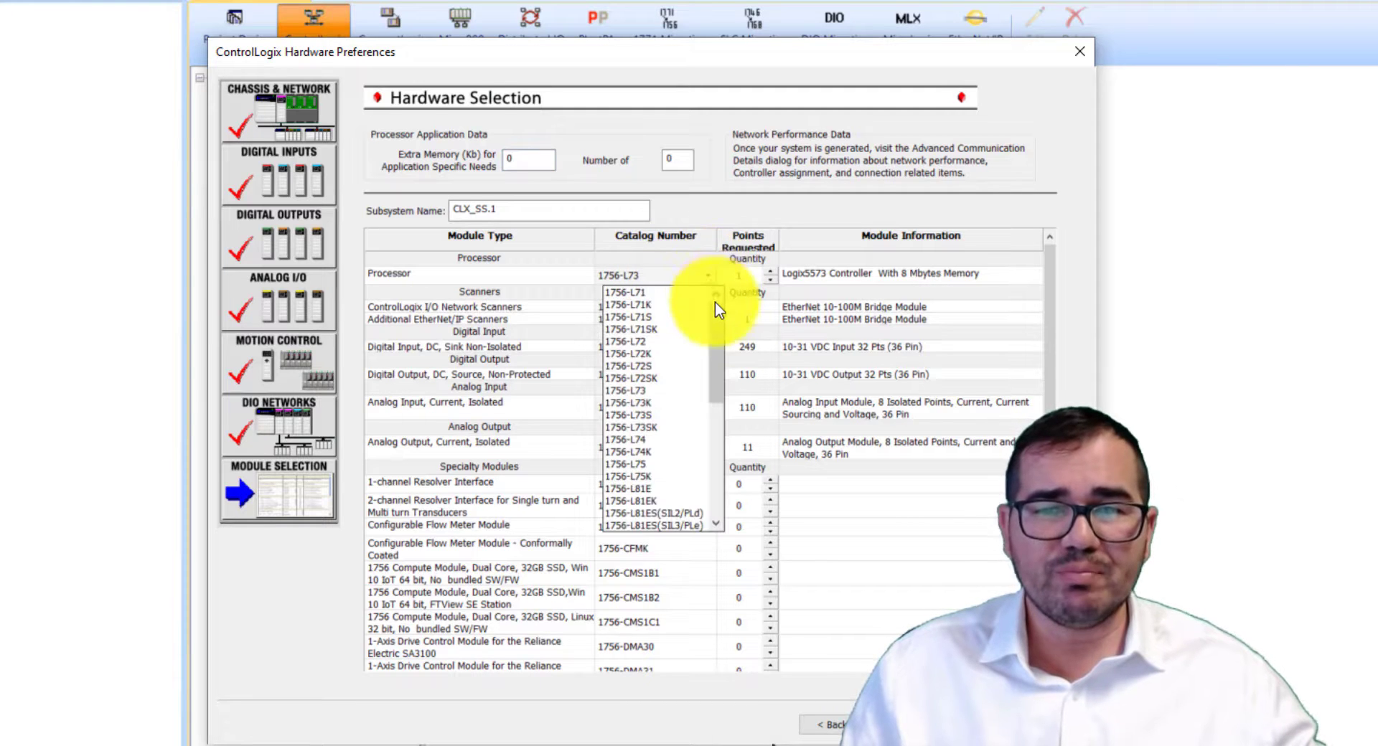
pyautogui.moveTo(711, 365); pyautogui.dragTo(727, 314)
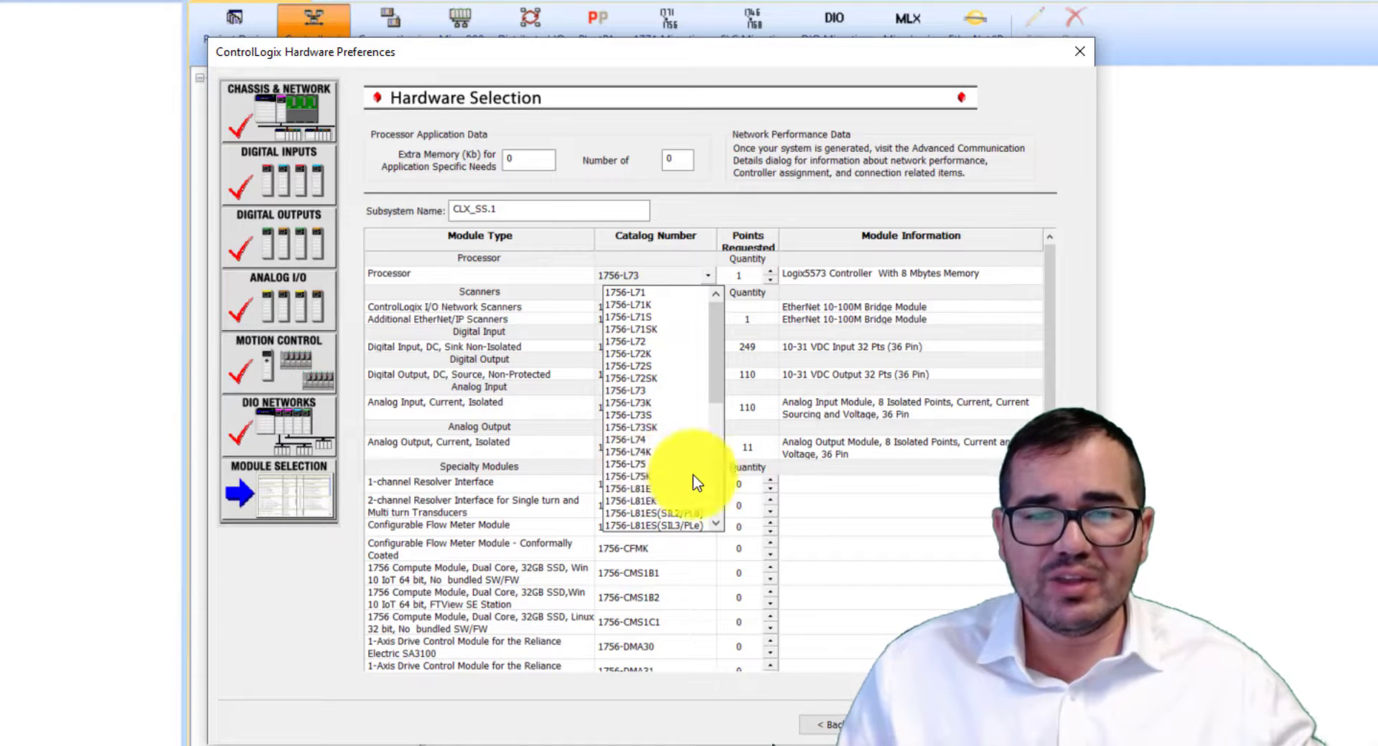
pyautogui.click(644, 465)
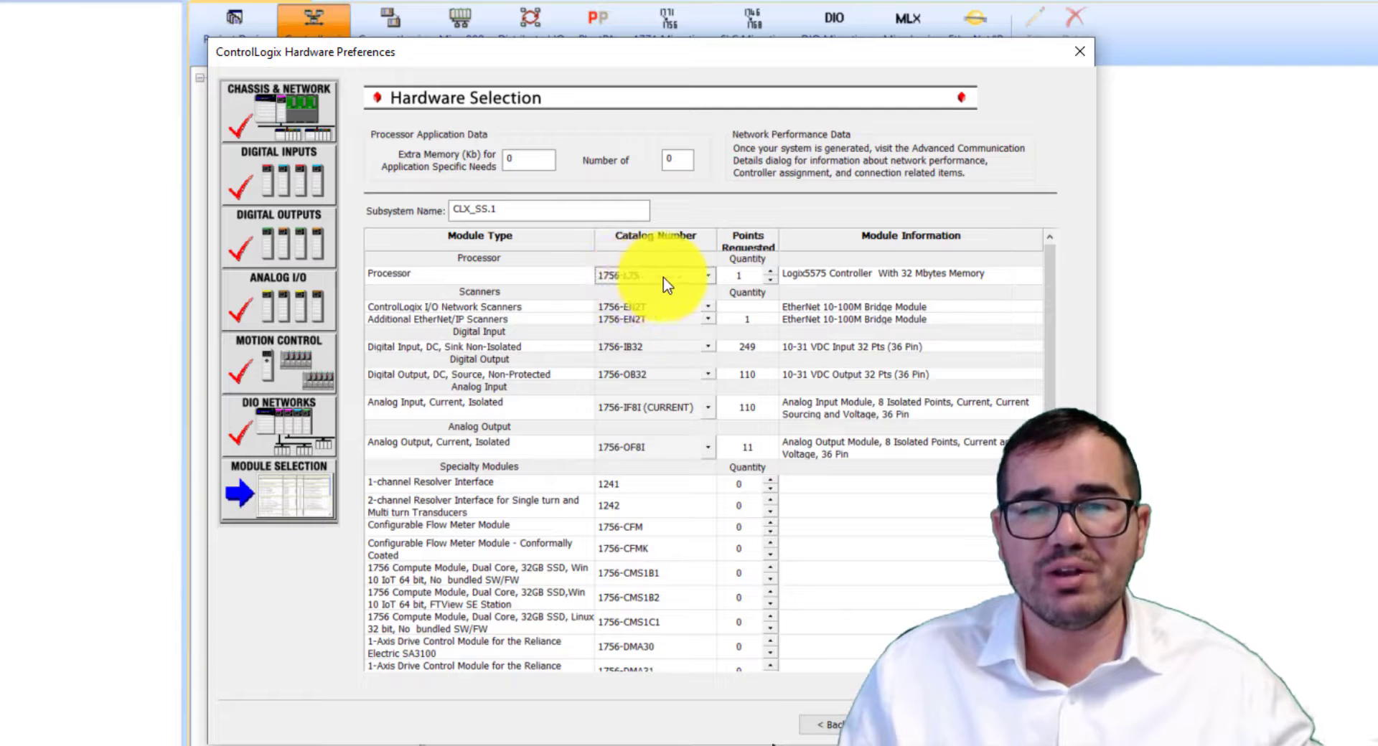
# Finish the ControlLogix Wizard, keeping 1756-EN2T as the additional EtherNet/IP scanner, and decline adding Distributed I/O
pyautogui.click(709, 317)
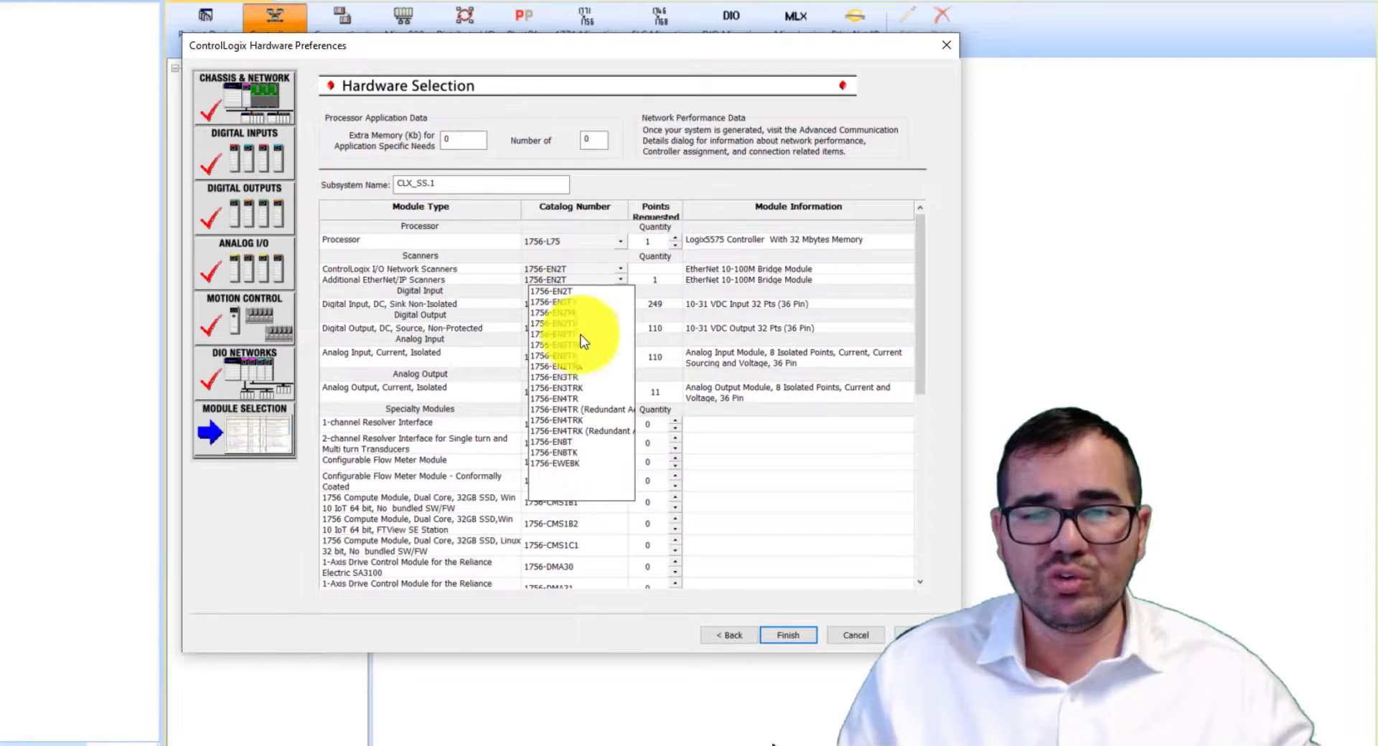
pyautogui.click(782, 441)
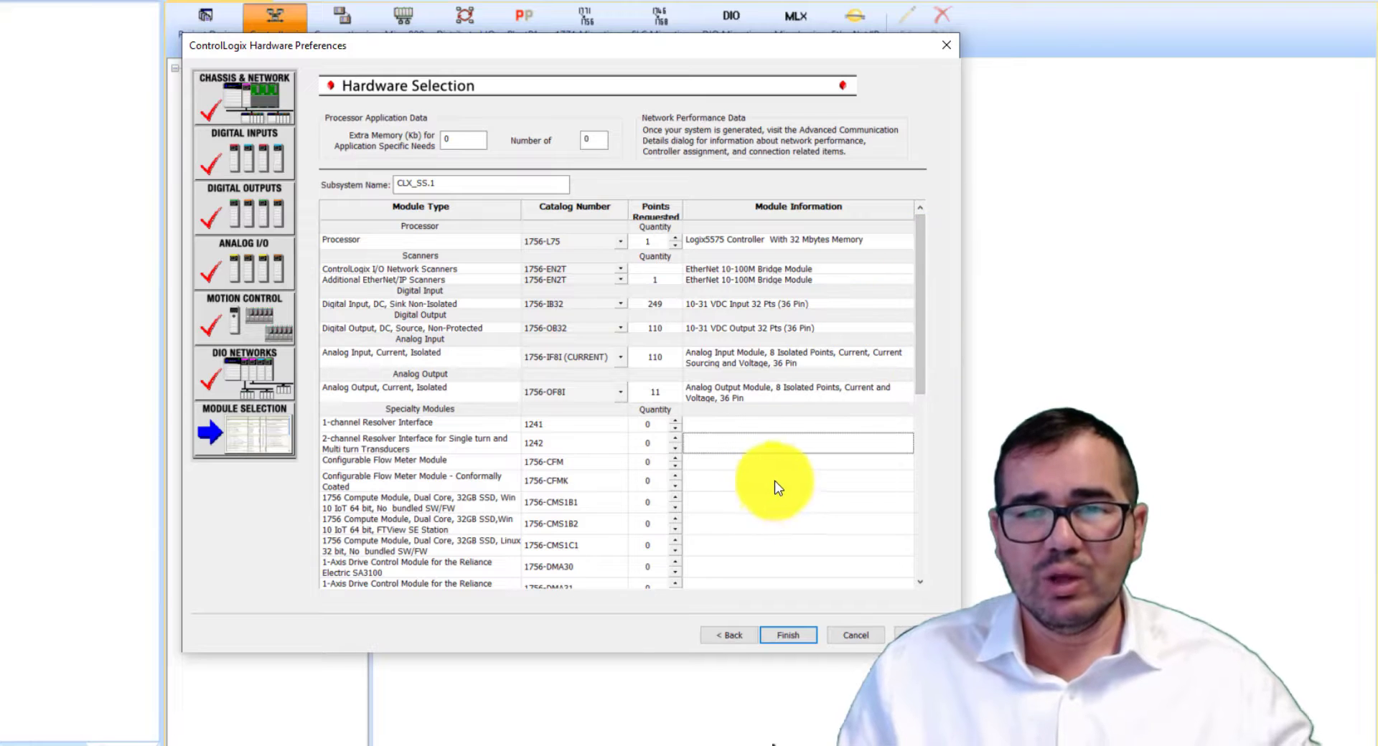
pyautogui.click(788, 636)
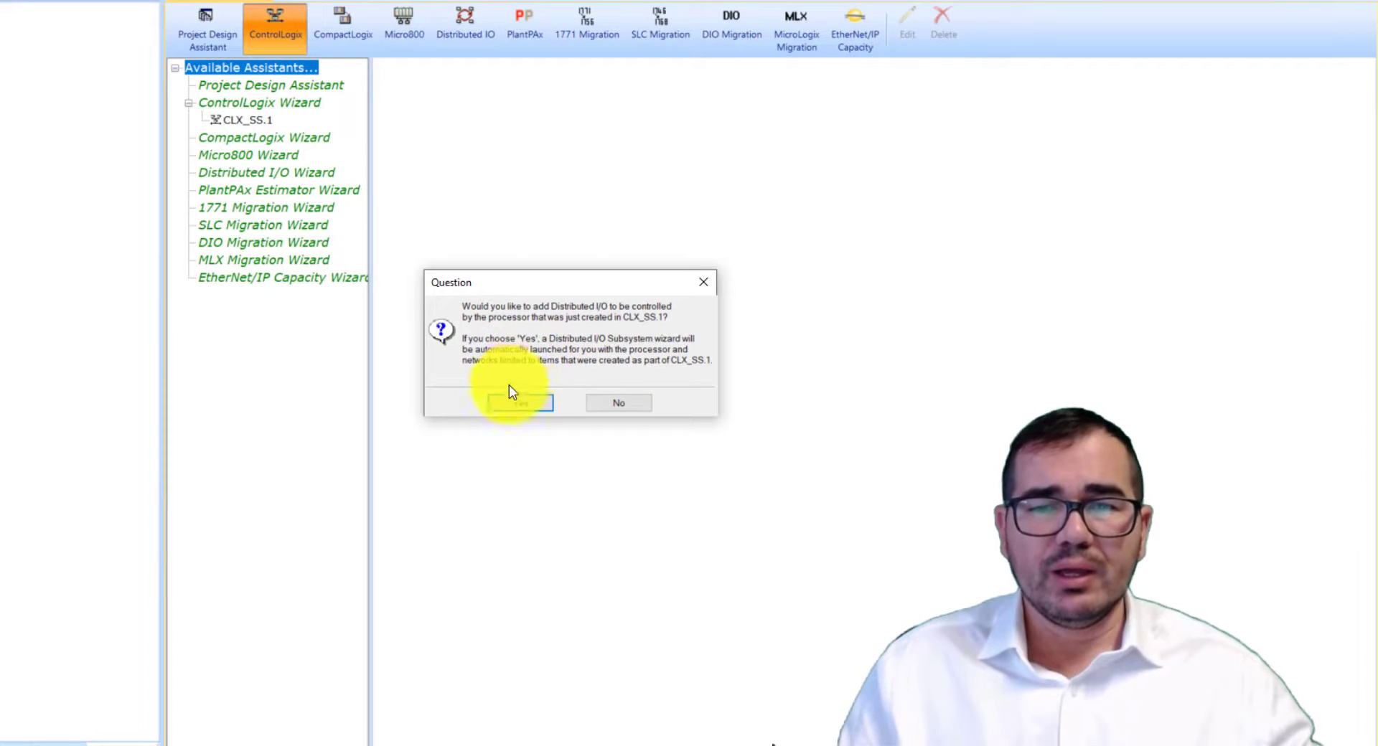
pyautogui.click(619, 403)
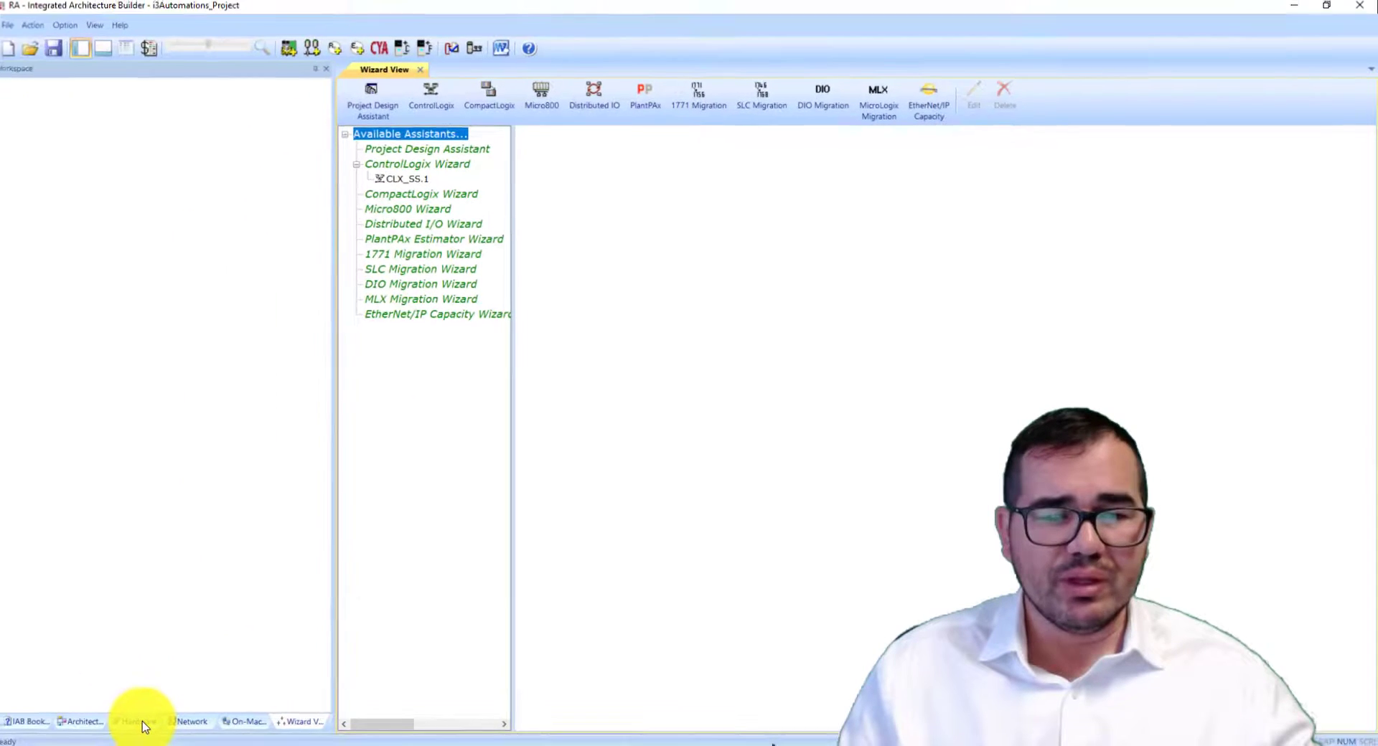
# Open the hardware view and examine the module layout of each chassis from CLX_SS.1_CLogix001 to CLX_SS.1_CLogix004
pyautogui.click(141, 722)
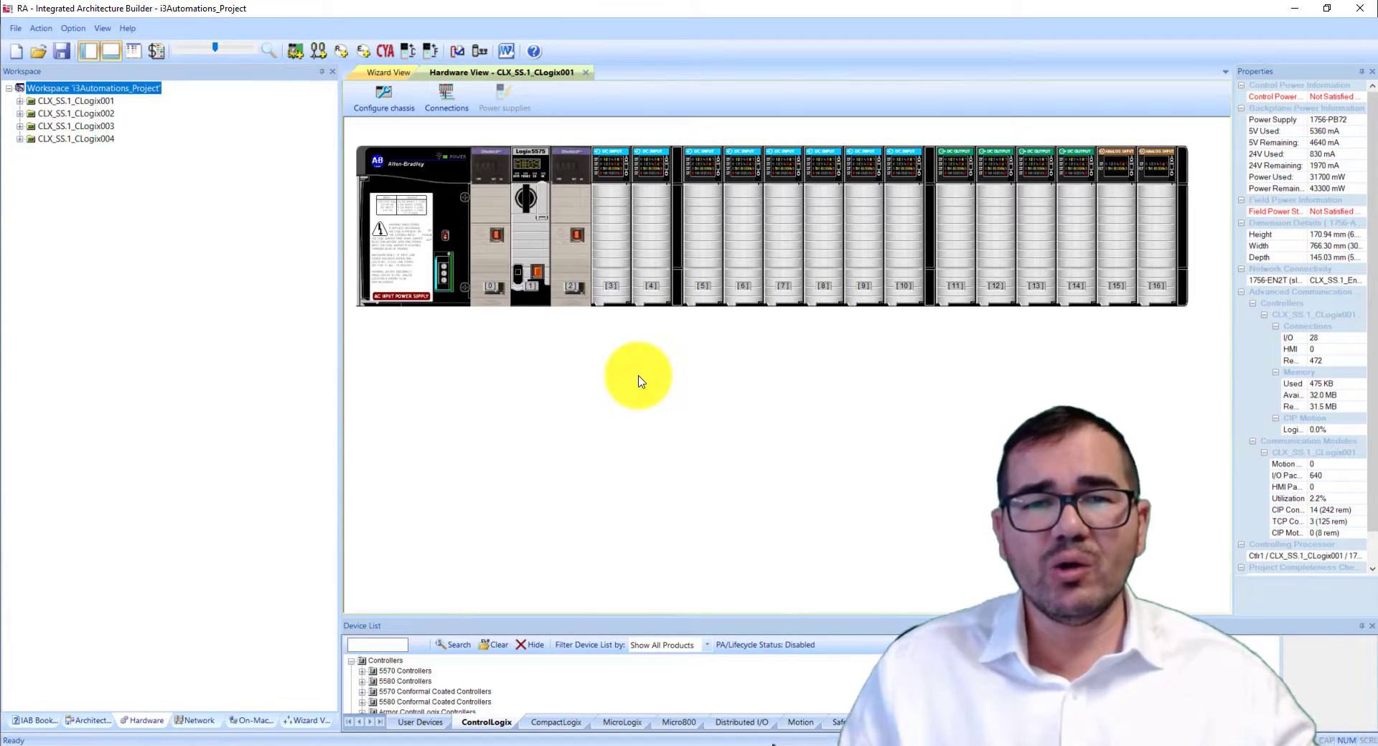
pyautogui.click(100, 102)
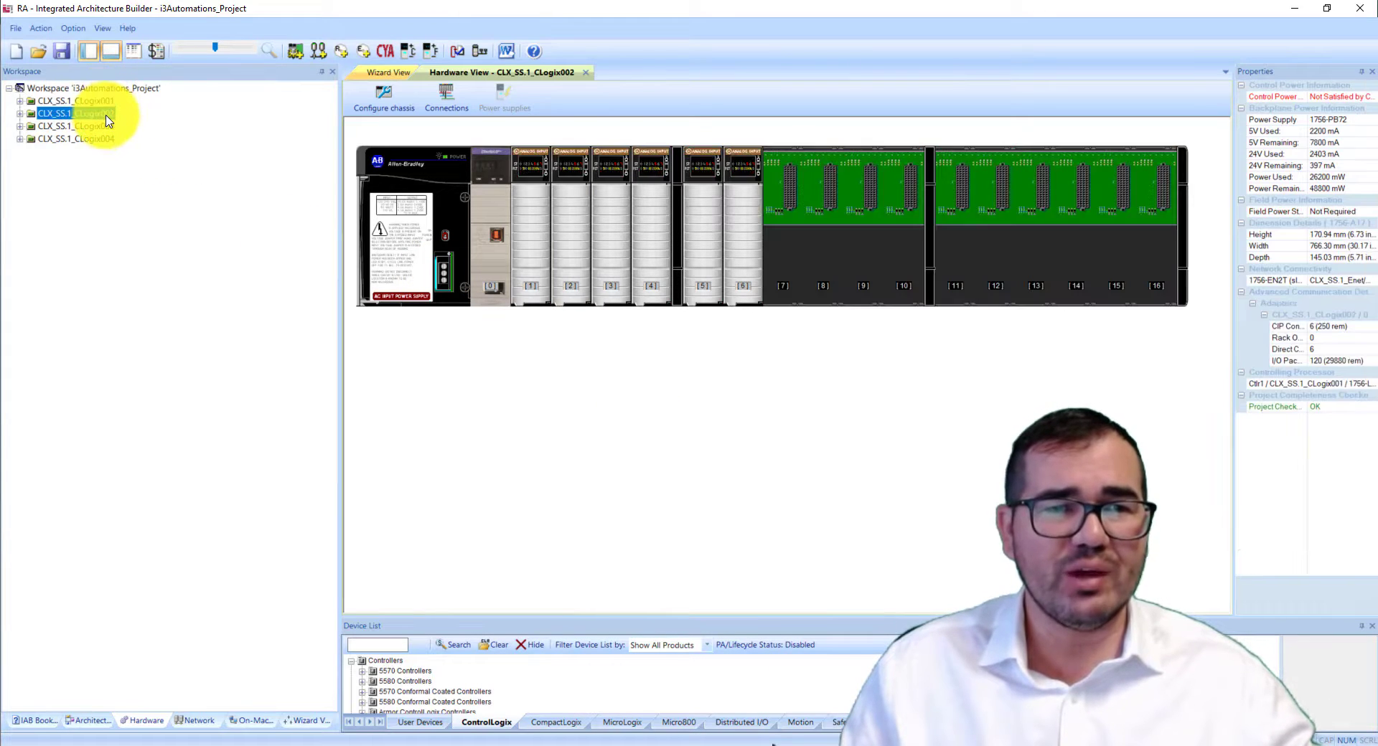
pyautogui.click(106, 130)
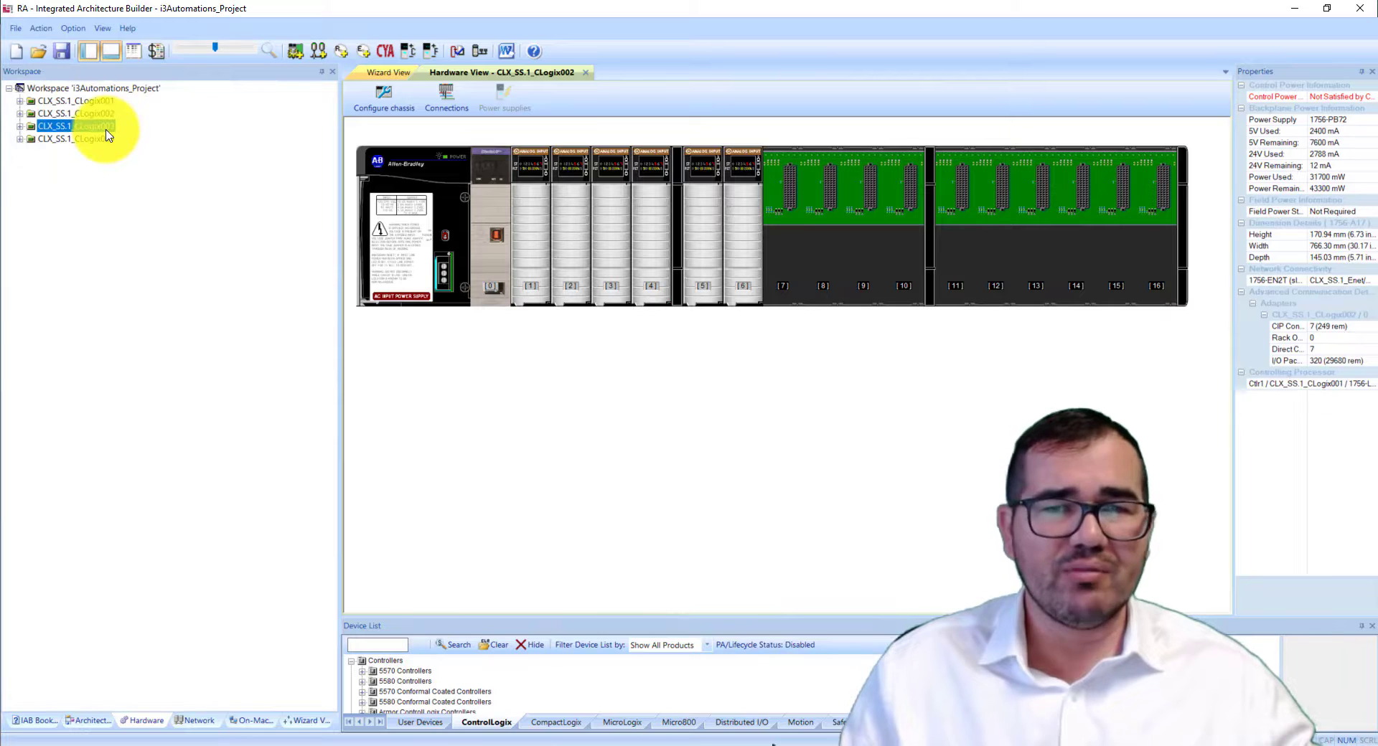
pyautogui.click(108, 140)
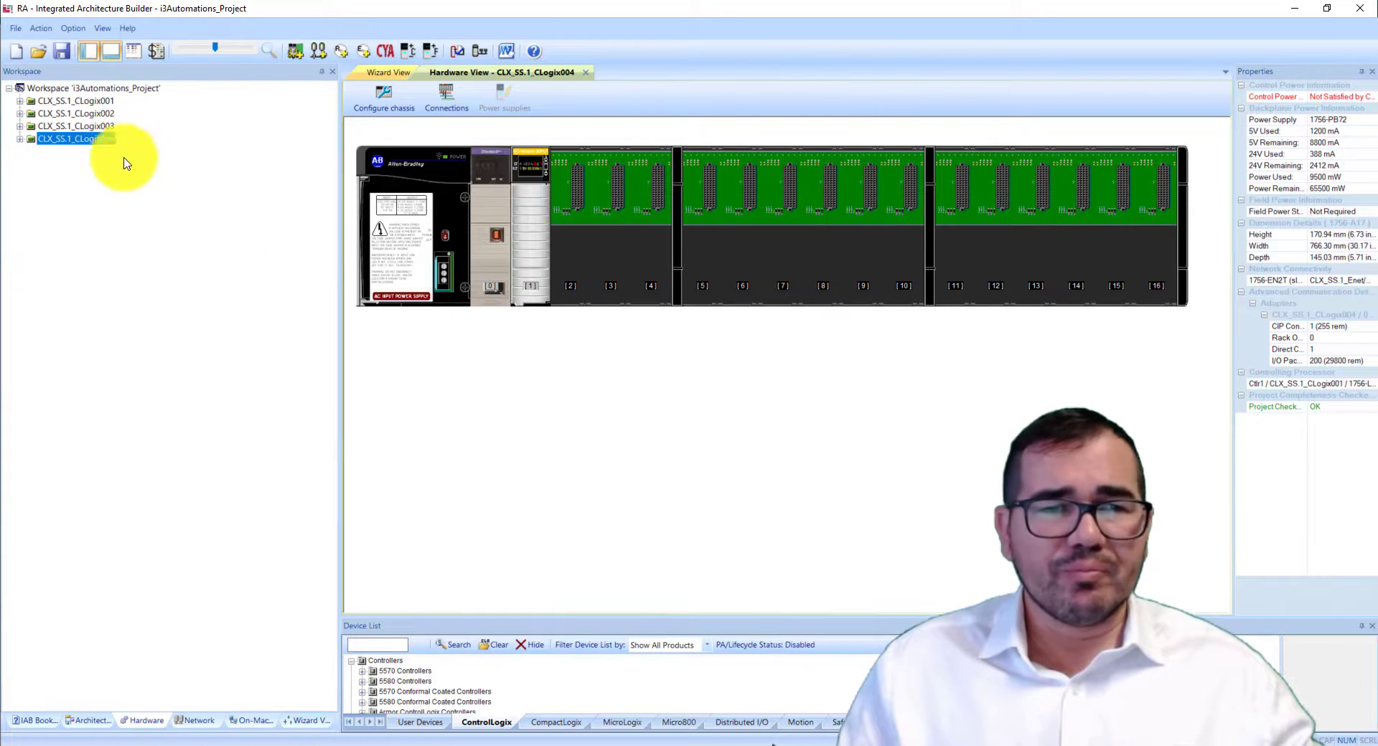
pyautogui.click(70, 127)
pyautogui.click(73, 115)
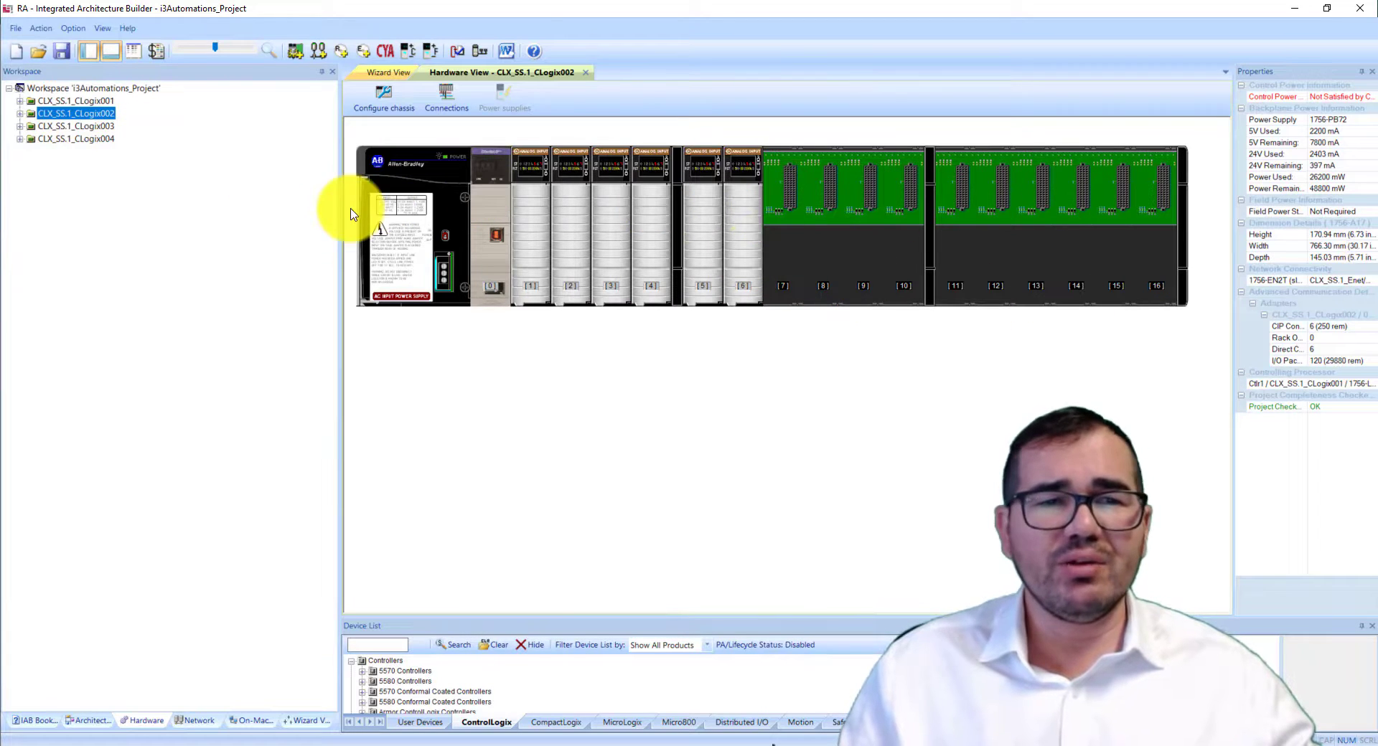
pyautogui.click(78, 101)
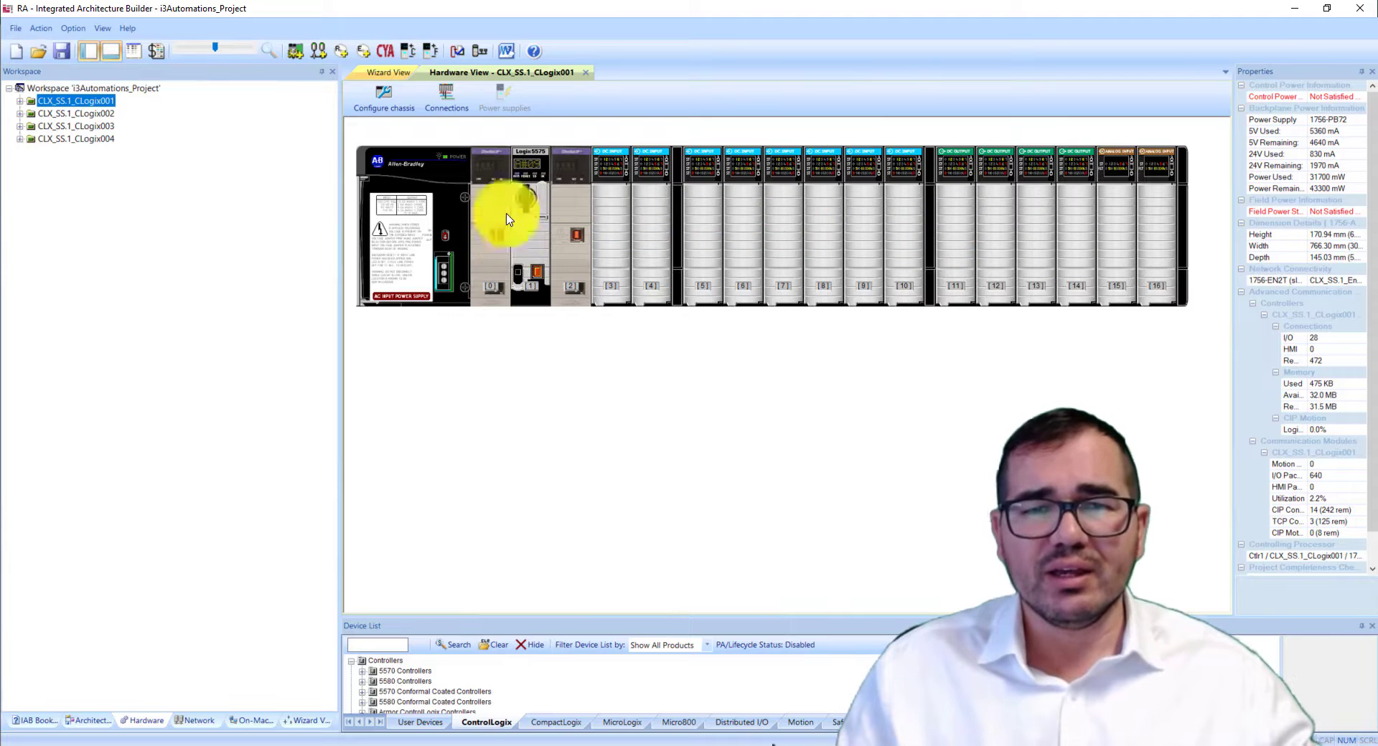
# Compare the installed I/O modules and empty slots of the four generated chassis, focusing on CLX_SS.1_CLogix002, 003 and 004
pyautogui.click(91, 114)
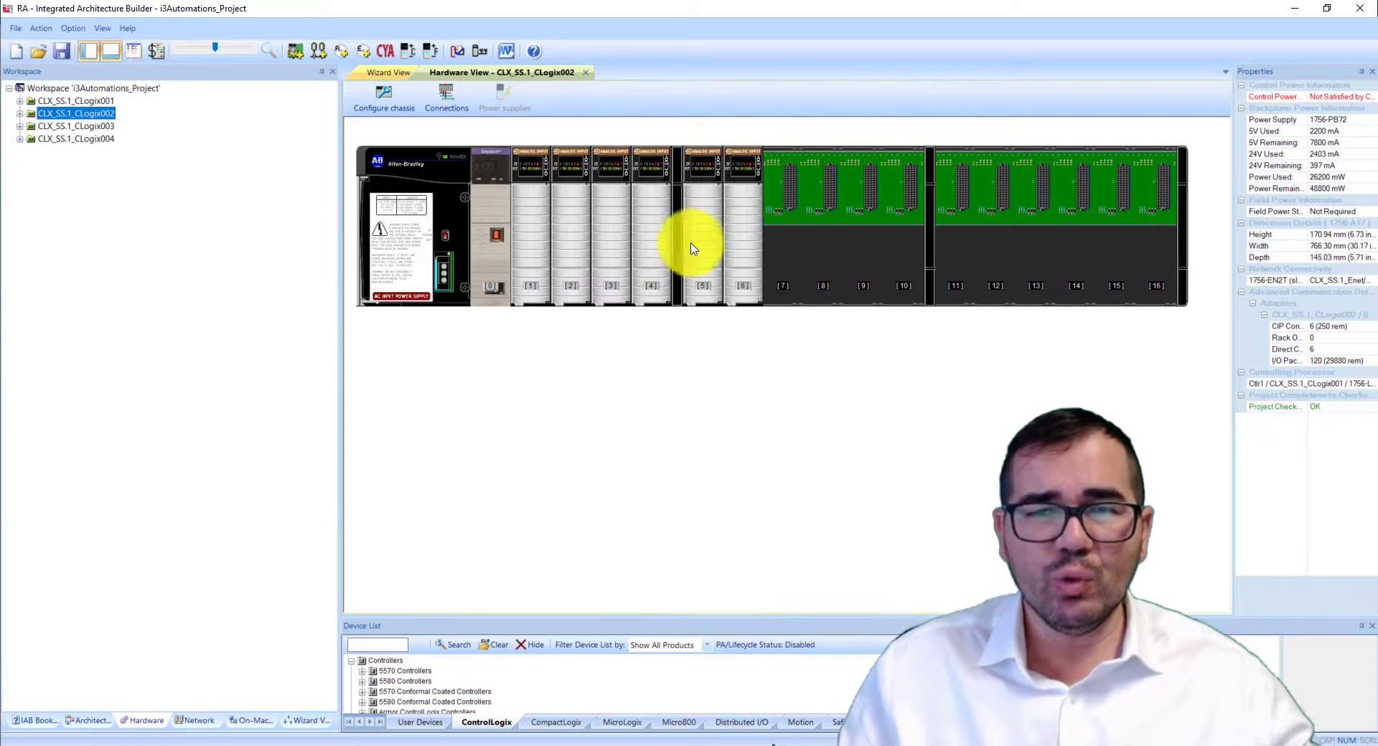
pyautogui.click(92, 127)
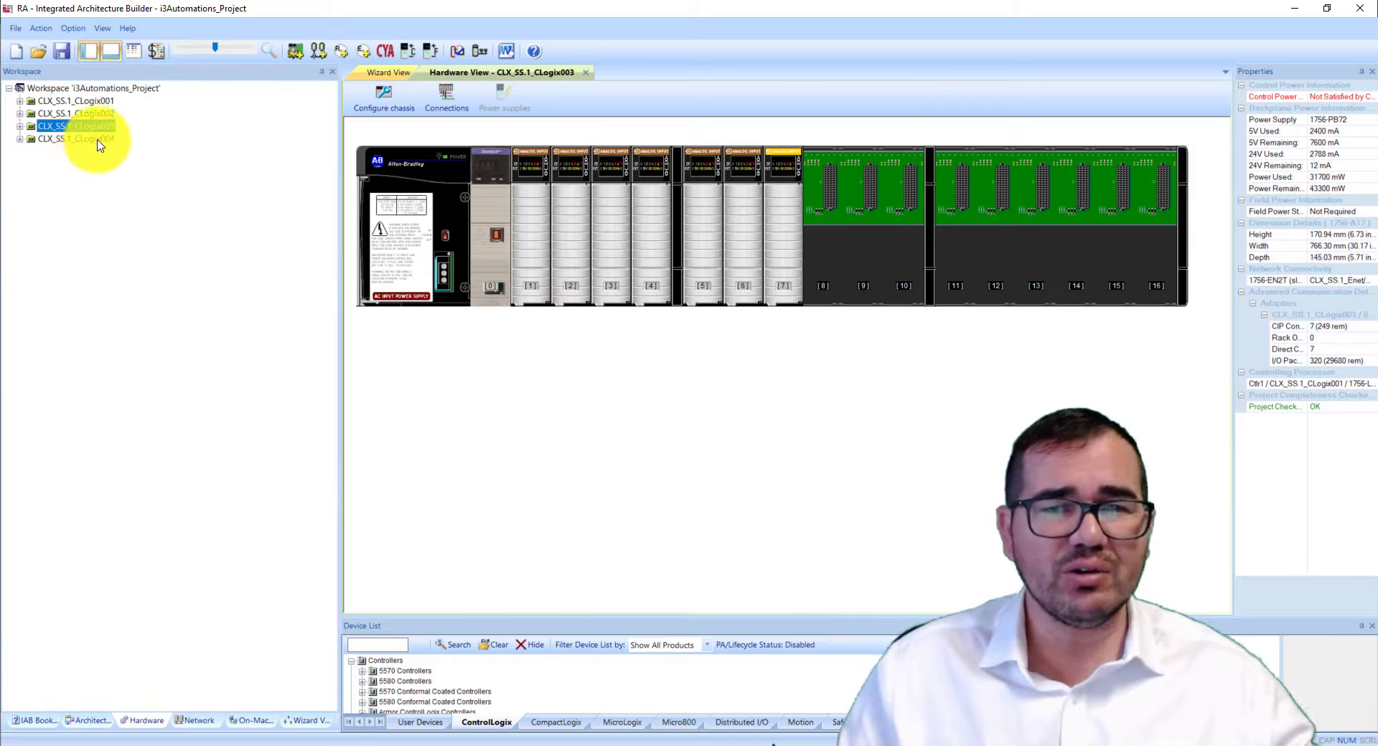
pyautogui.click(97, 139)
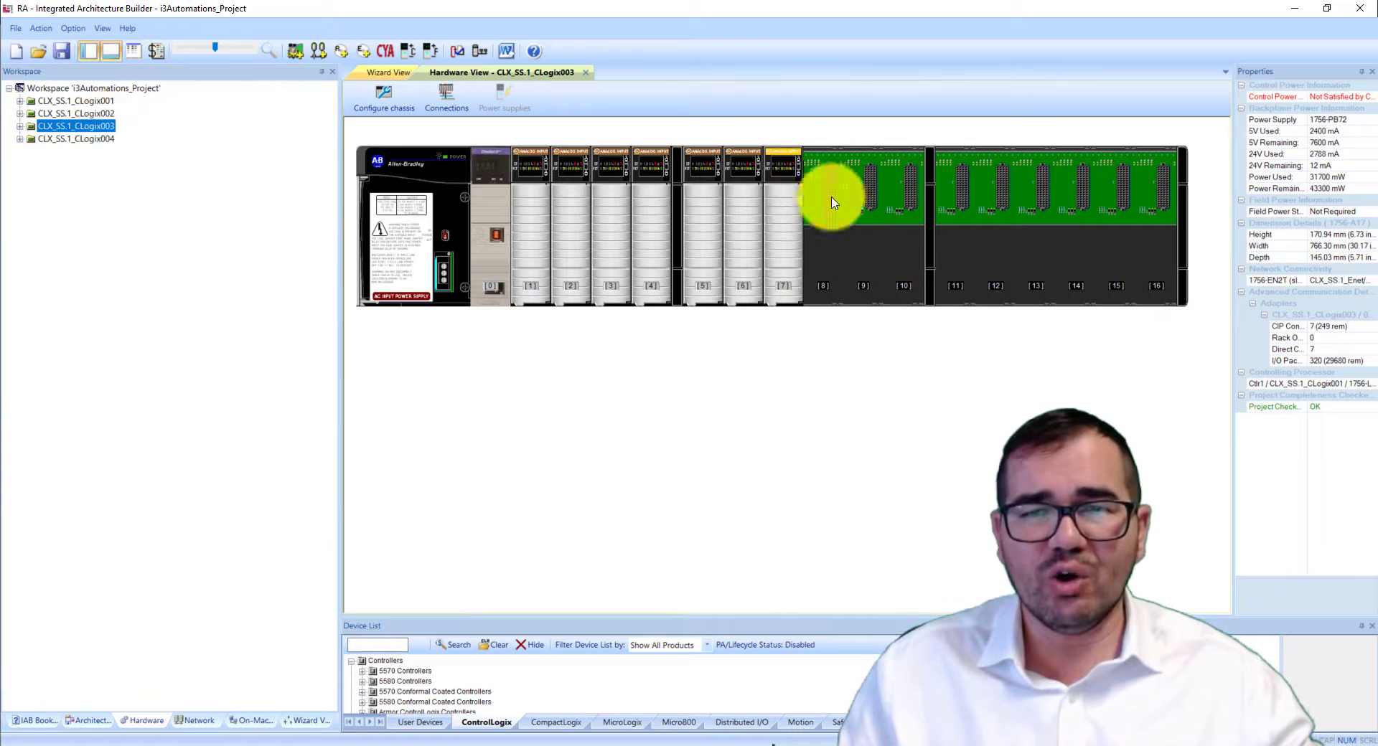
pyautogui.click(92, 115)
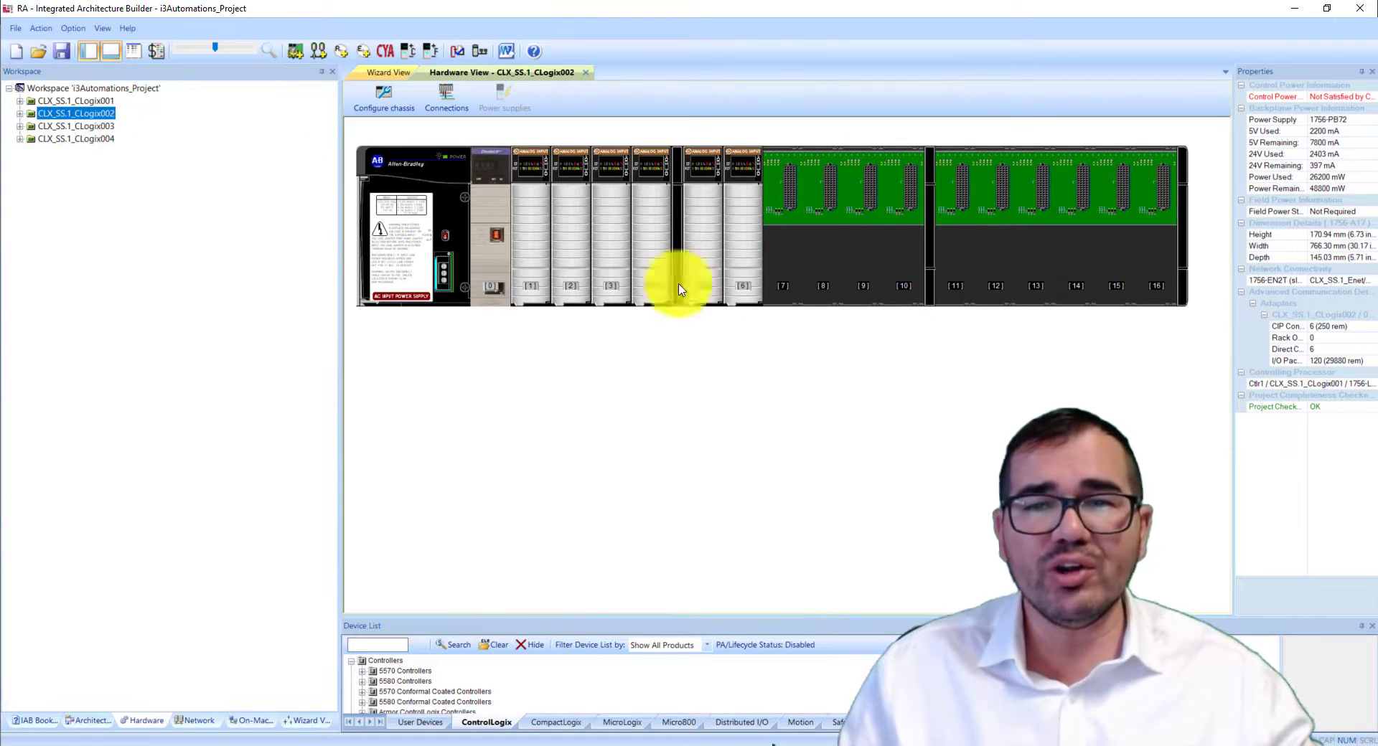
pyautogui.click(107, 105)
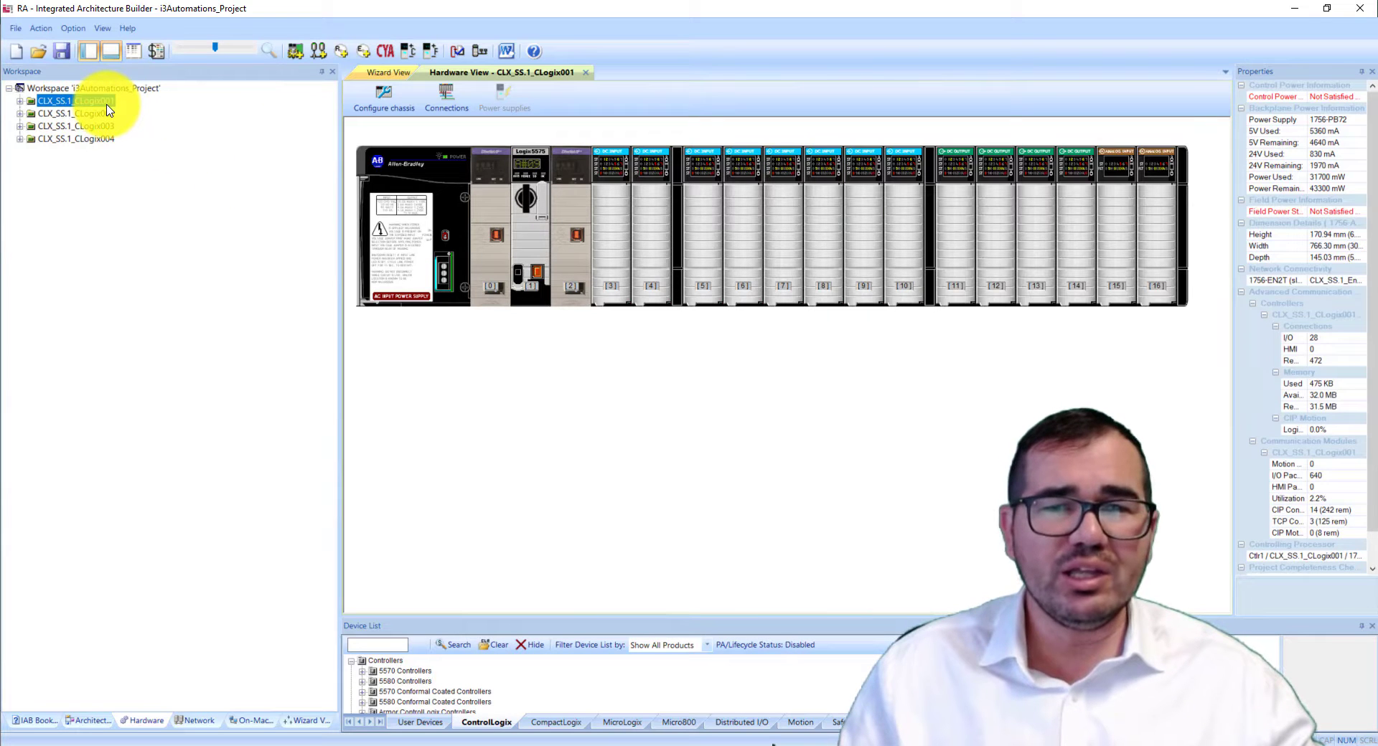
pyautogui.click(105, 115)
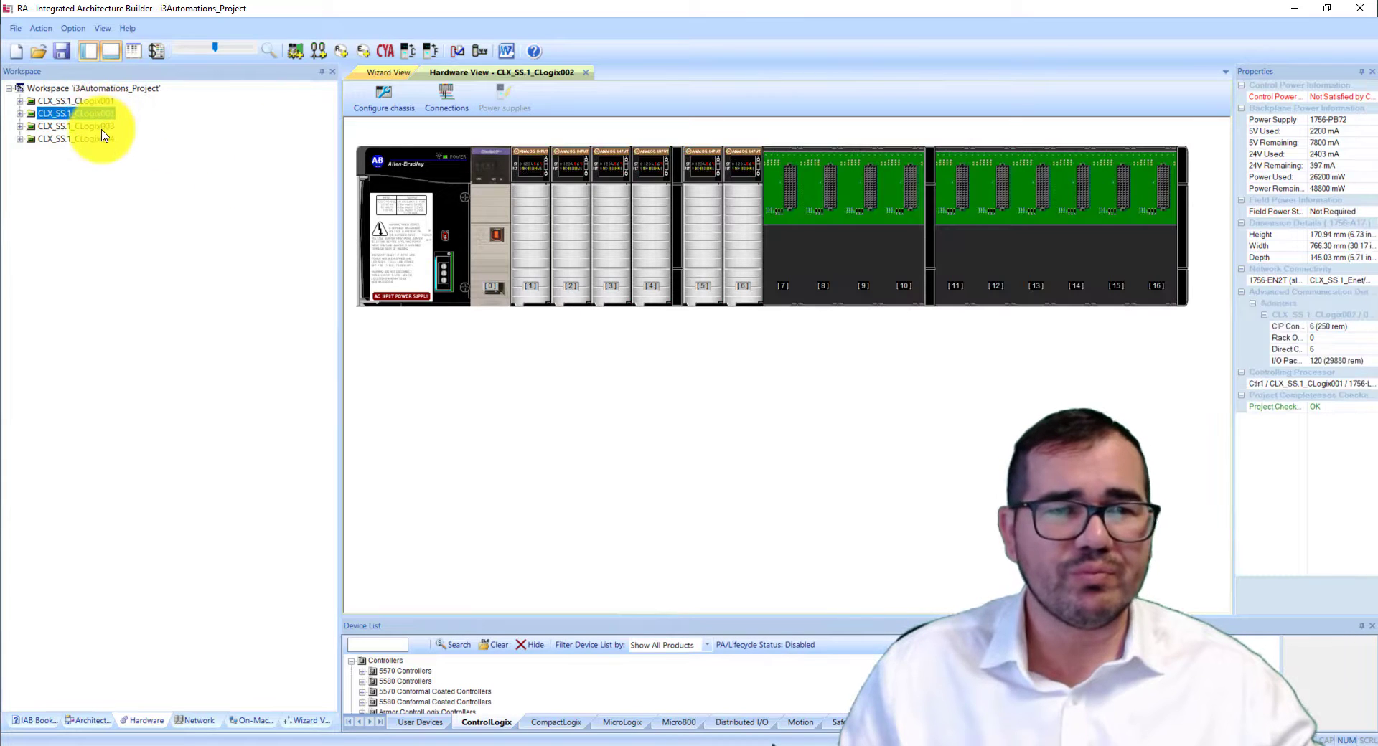
pyautogui.click(105, 129)
pyautogui.press('Up')
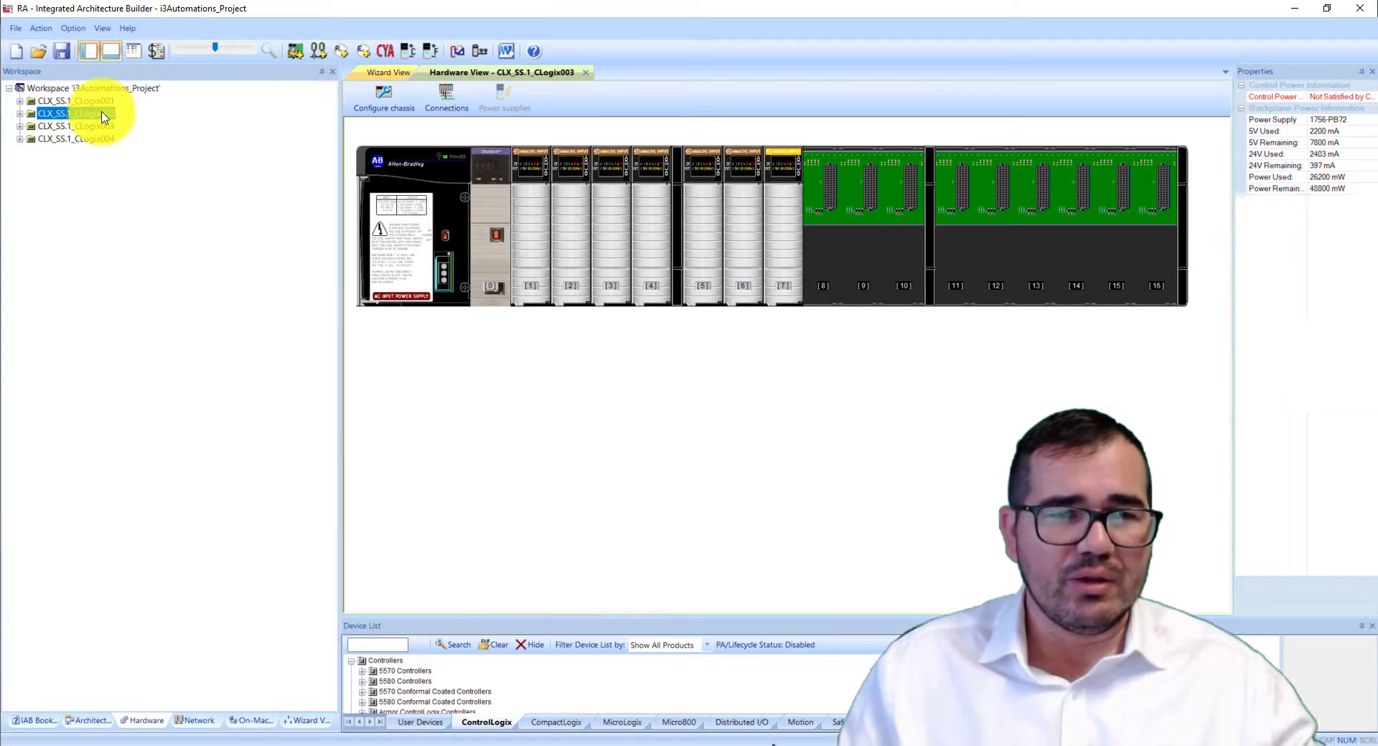
pyautogui.press('Up')
pyautogui.click(104, 127)
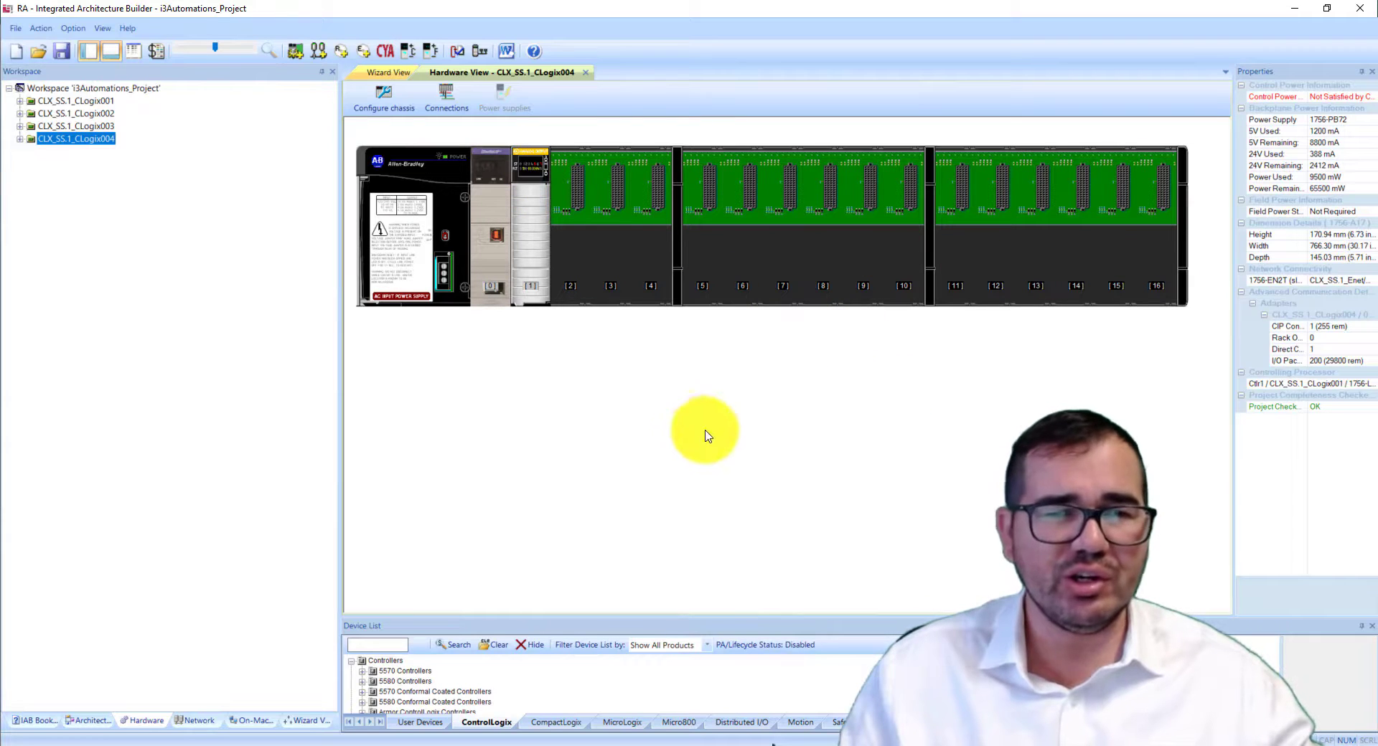
pyautogui.click(81, 126)
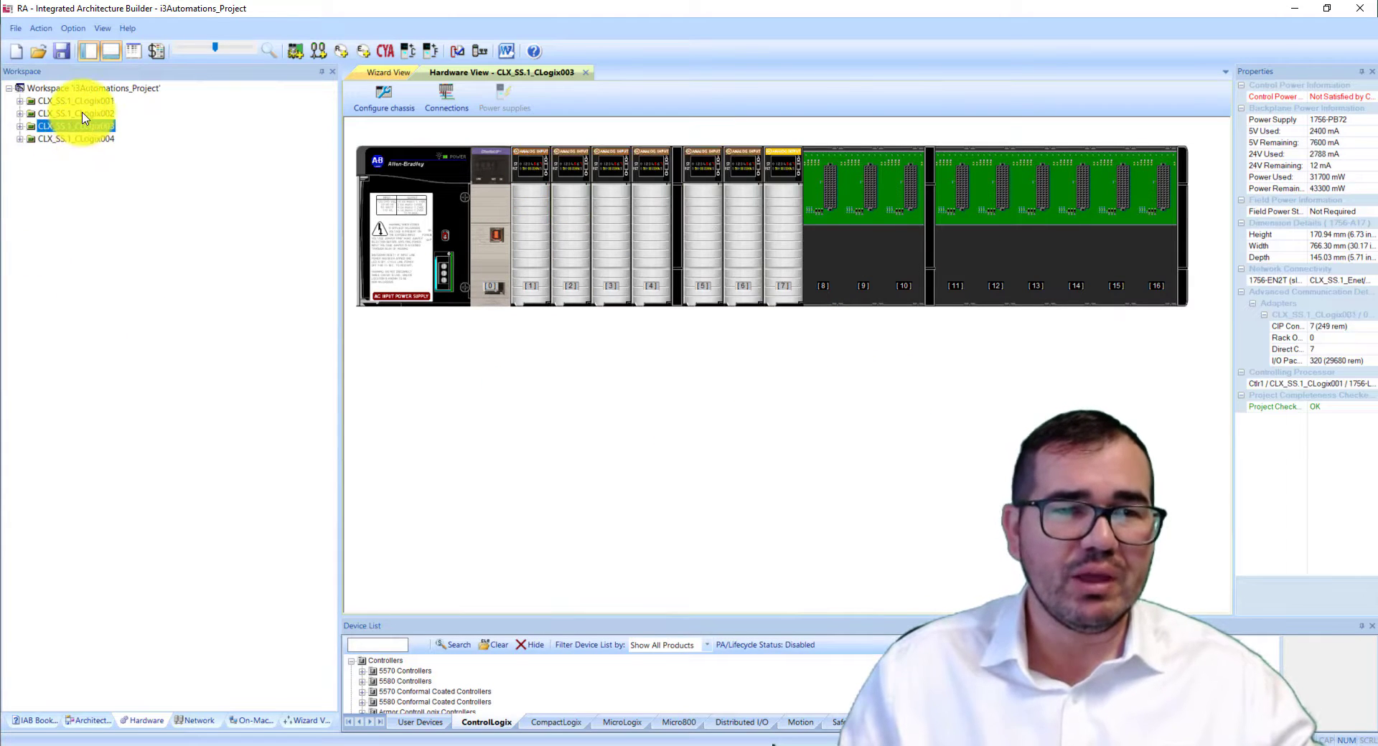
# Compare the module layouts of chassis CLX_SS.1_CLogix001, 002 and 003 again, finishing on CLX_SS.1_CLogix001
pyautogui.click(83, 113)
pyautogui.click(85, 101)
pyautogui.click(83, 114)
pyautogui.click(86, 126)
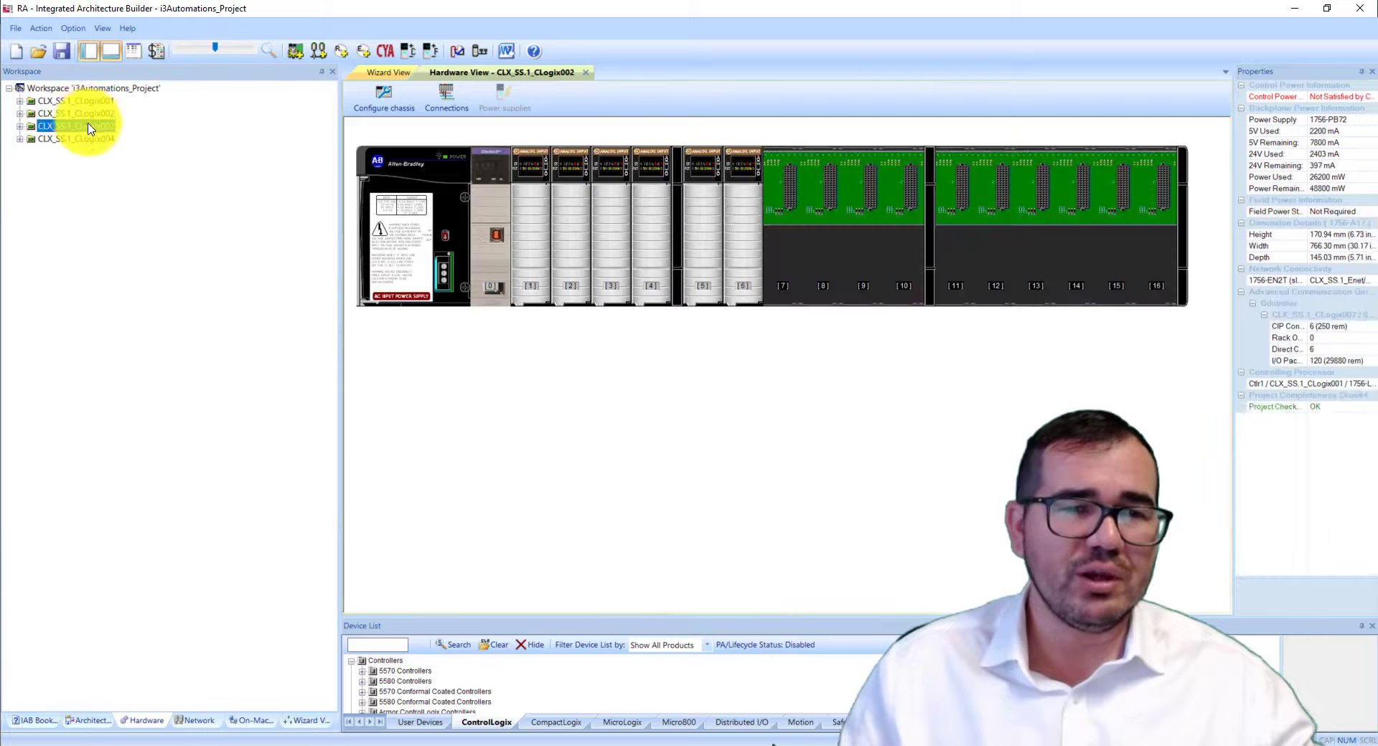
pyautogui.click(88, 102)
pyautogui.click(88, 115)
pyautogui.click(87, 127)
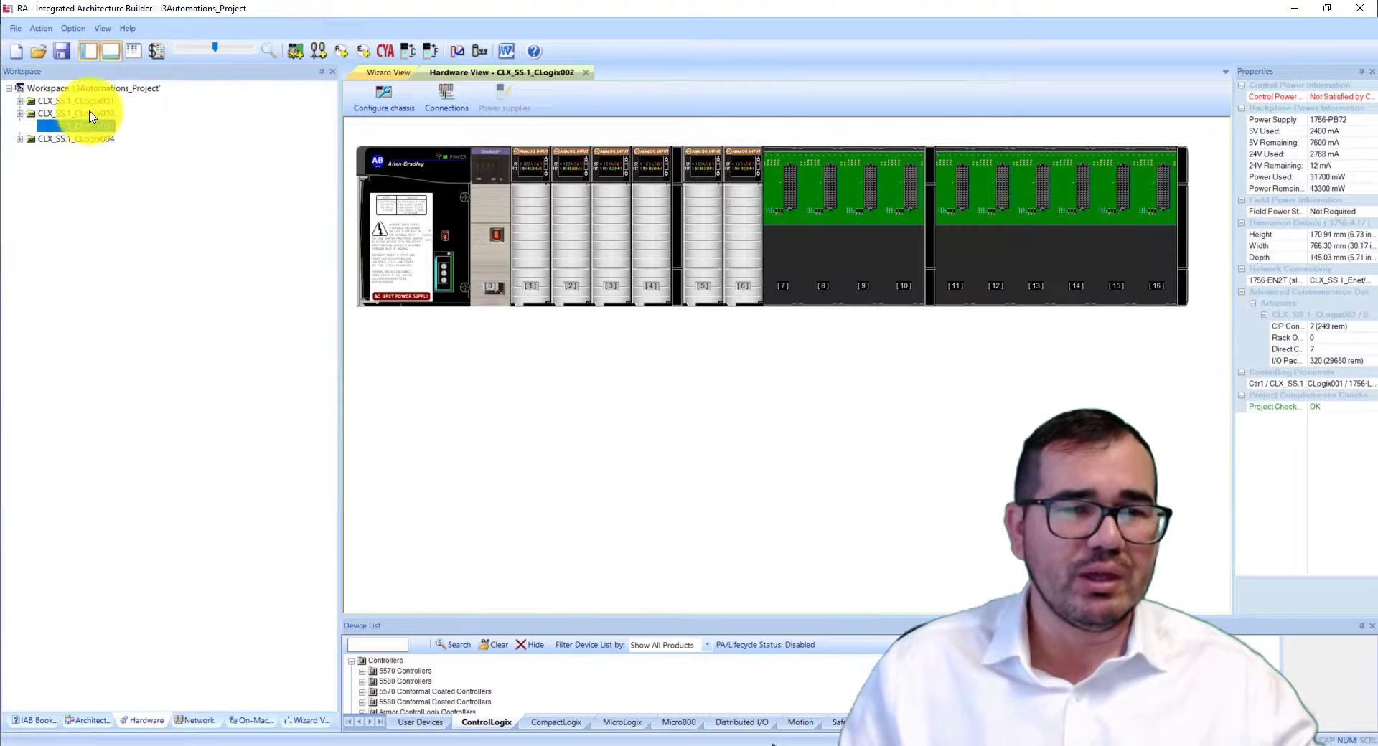
pyautogui.click(88, 102)
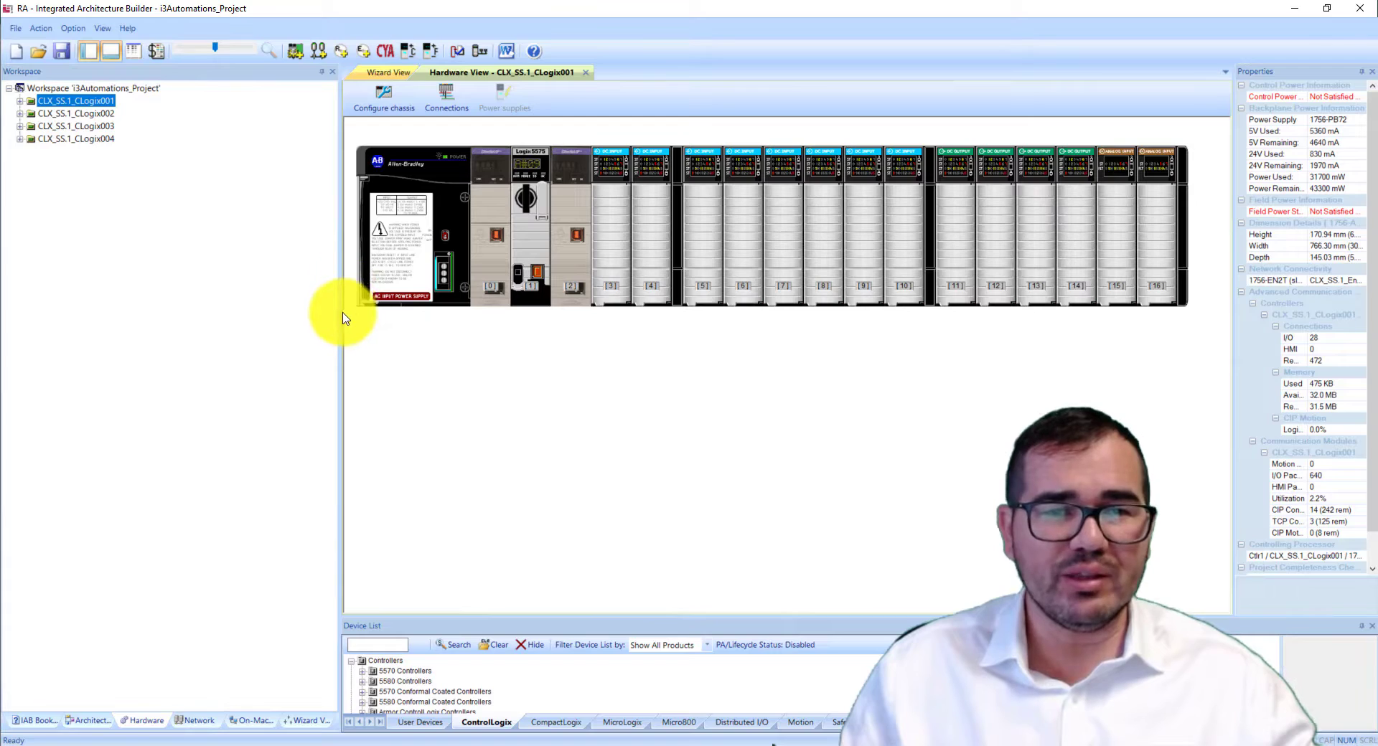
# Narrow the workspace pane and enlarge the CLX_SS.1_CLogix001 chassis drawing so that all its slots fit the hardware view
pyautogui.moveTo(341, 314); pyautogui.dragTo(141, 319)
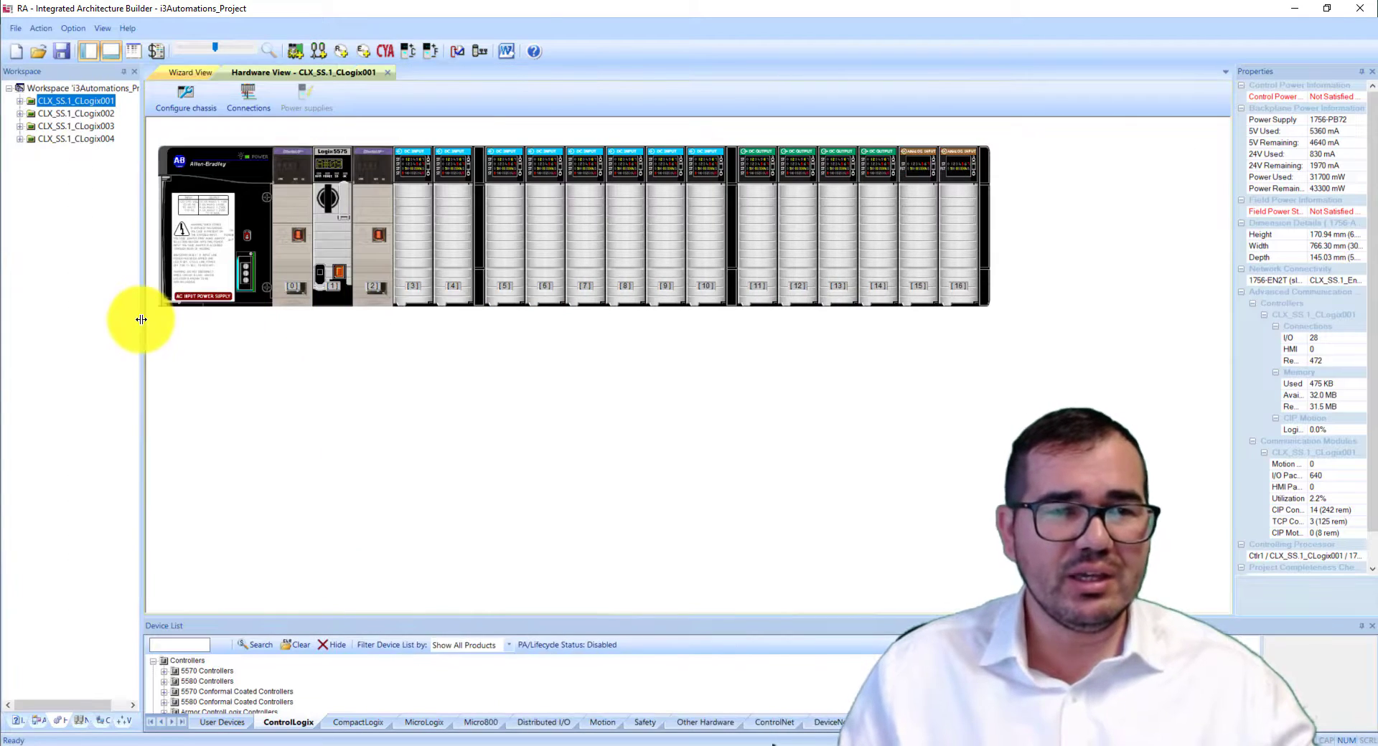
pyautogui.click(217, 51)
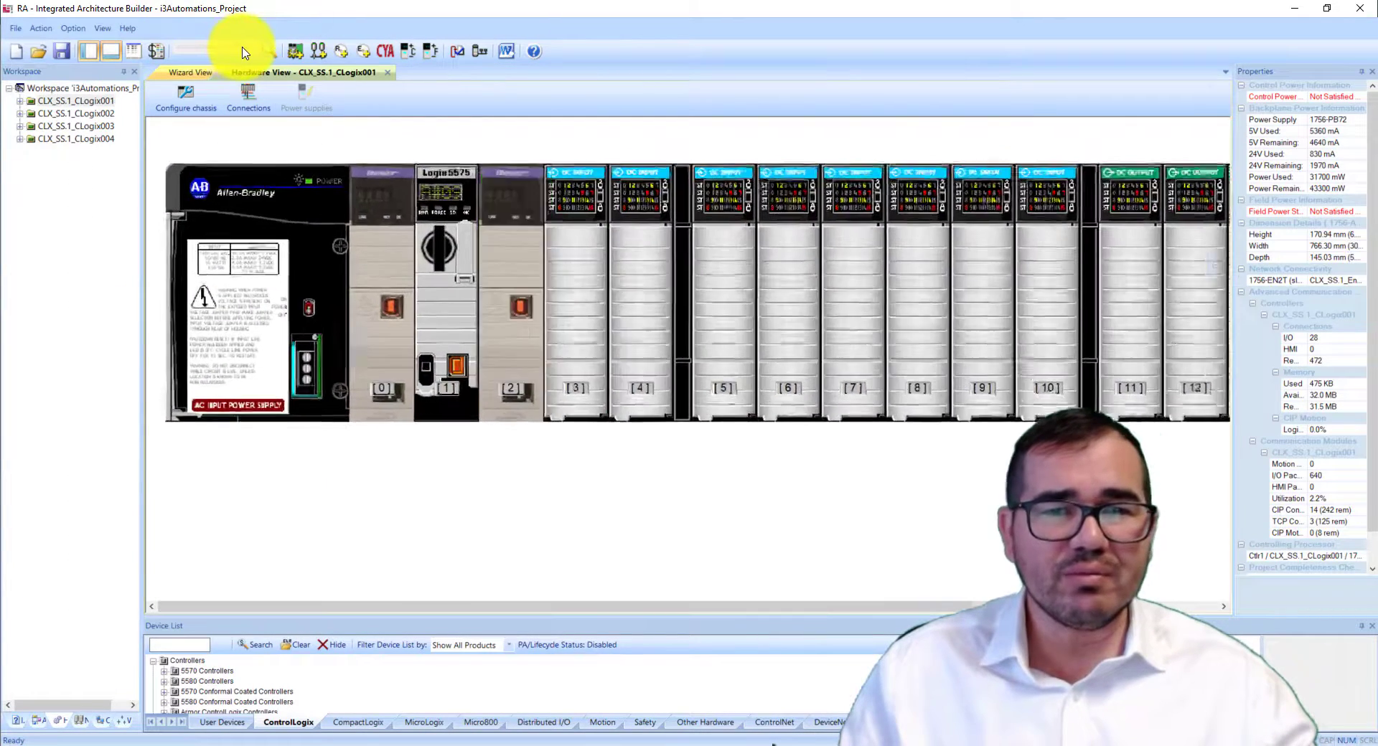
pyautogui.click(222, 52)
pyautogui.click(225, 53)
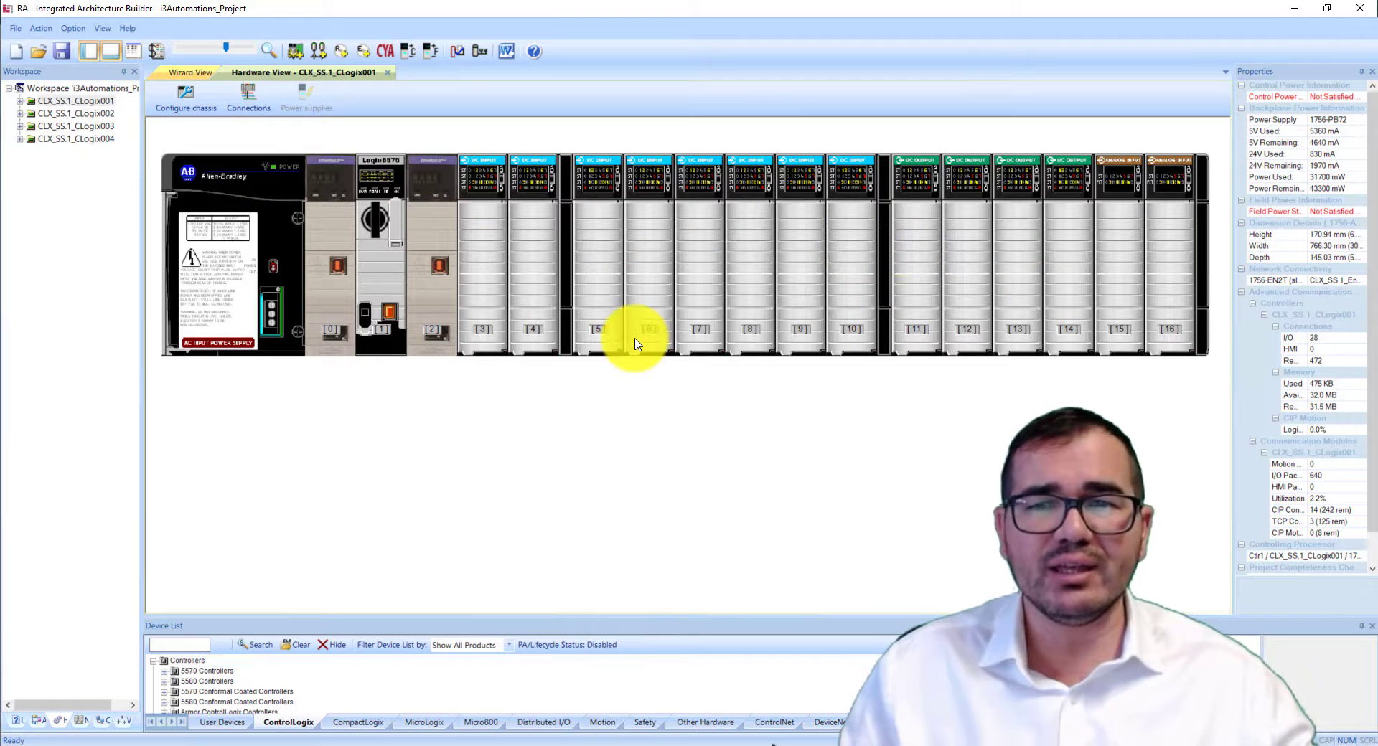
# Inspect the DC input modules in slots 3 and 5 of CLX_SS.1_CLogix001, checking their catalog details and terminals
pyautogui.moveTo(479, 244)
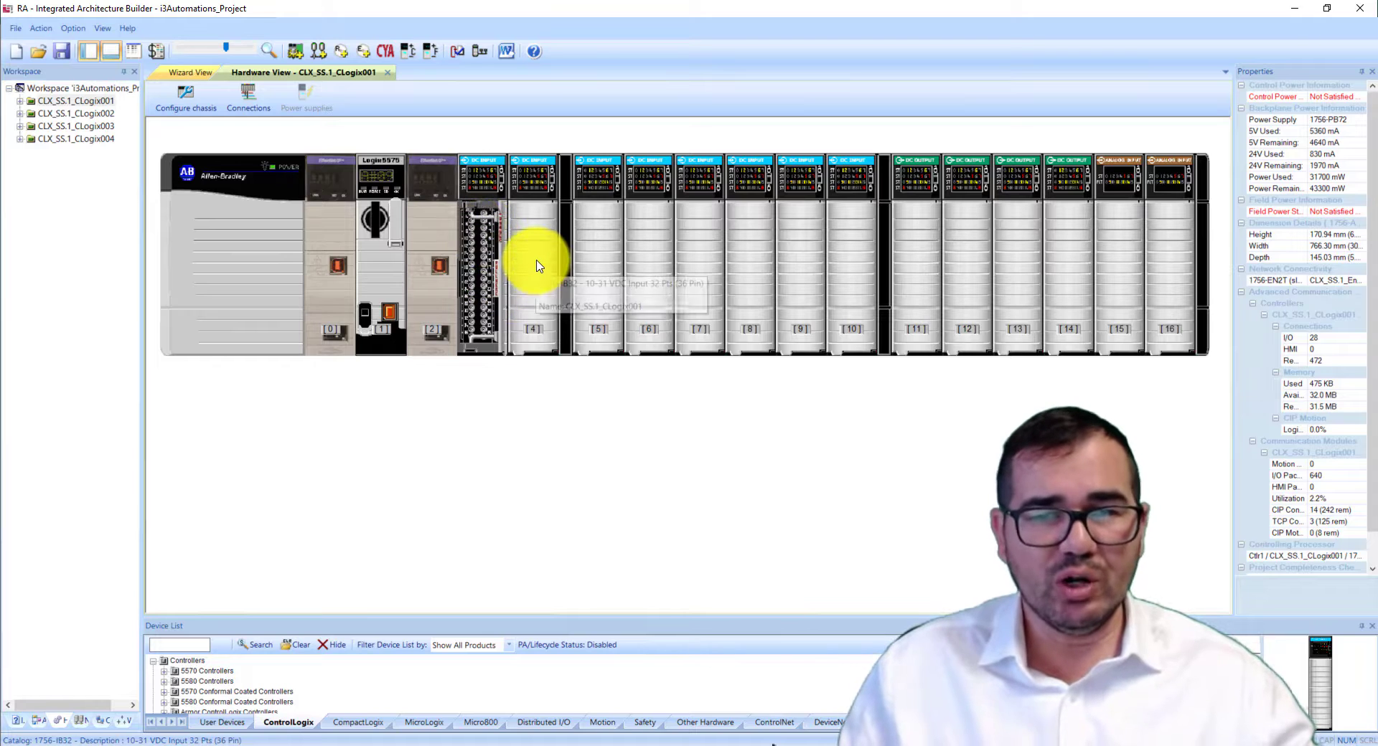
pyautogui.moveTo(488, 264); pyautogui.dragTo(596, 262)
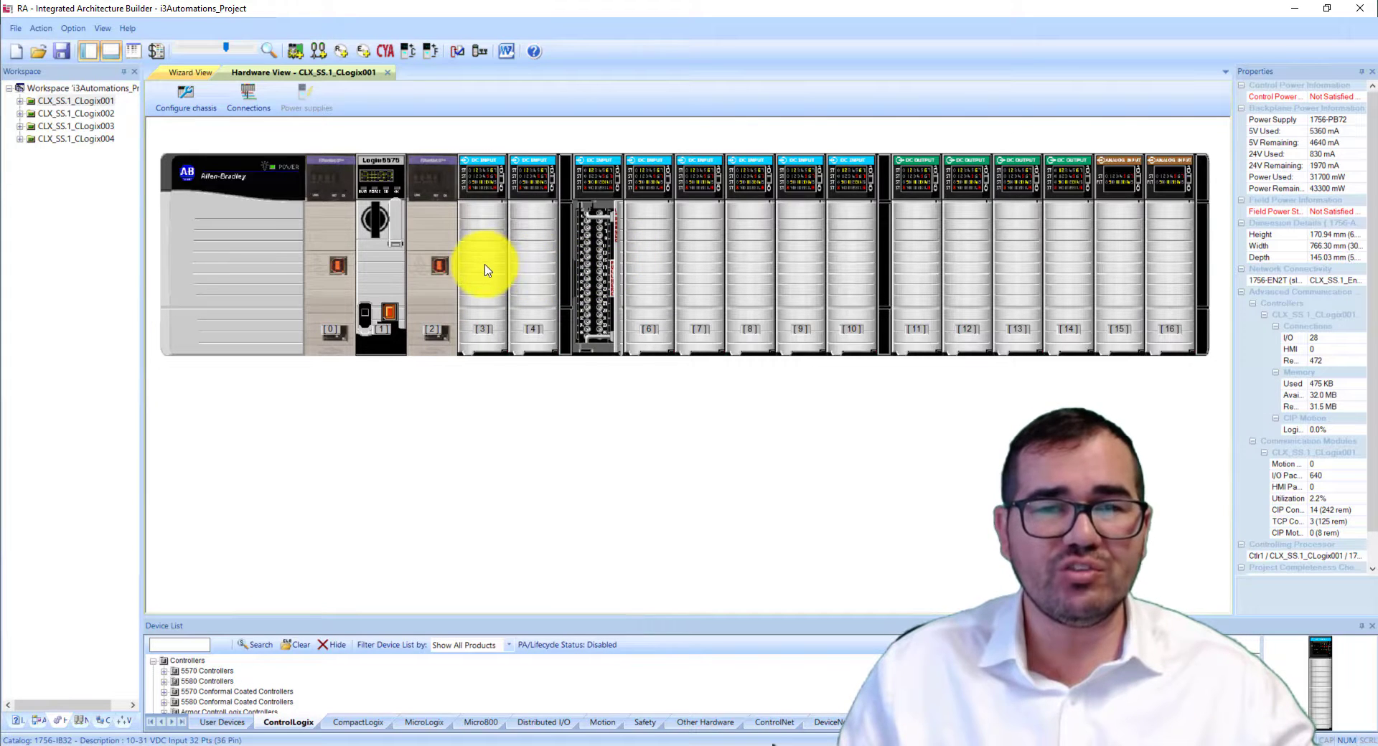
pyautogui.moveTo(485, 269); pyautogui.dragTo(483, 228)
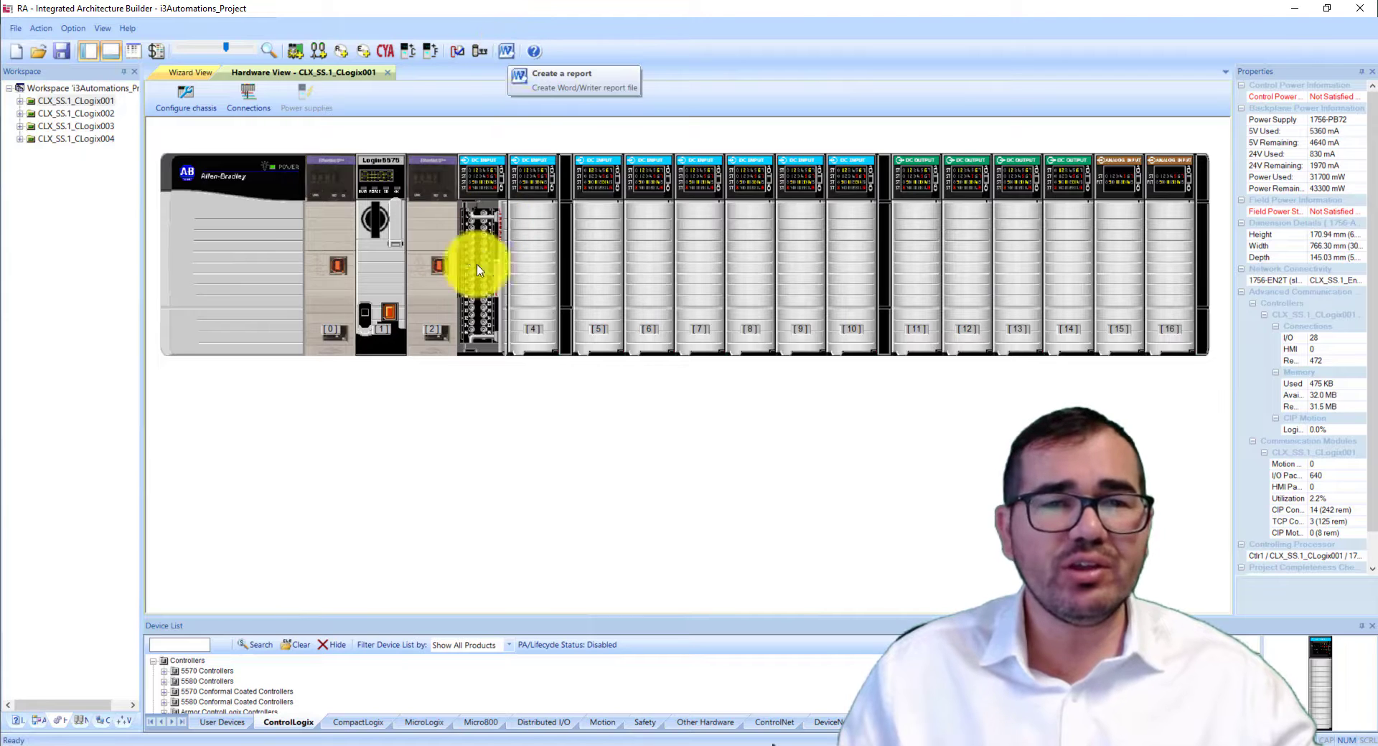
# Start creating the Word report, saving the changes to i3Automations_Project.iab and continuing without the listed add-ons
pyautogui.click(507, 58)
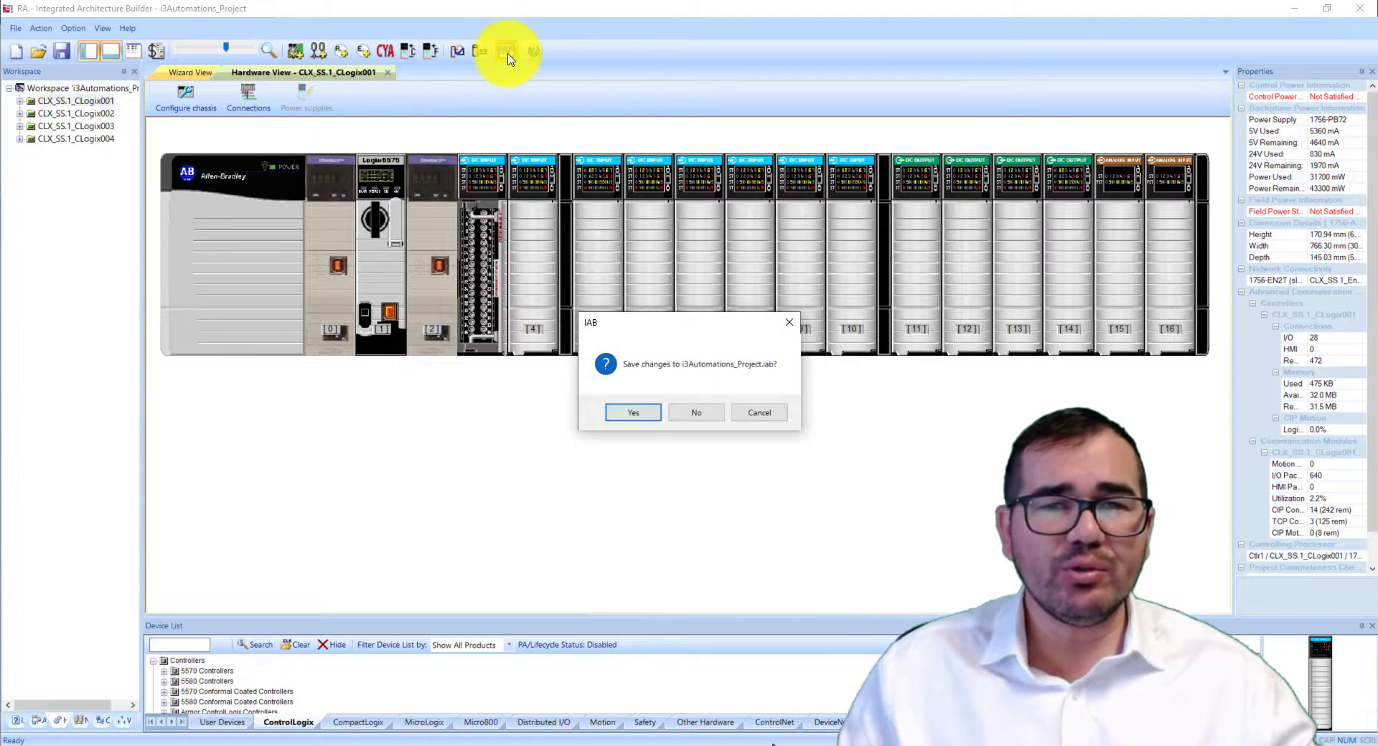
pyautogui.click(634, 413)
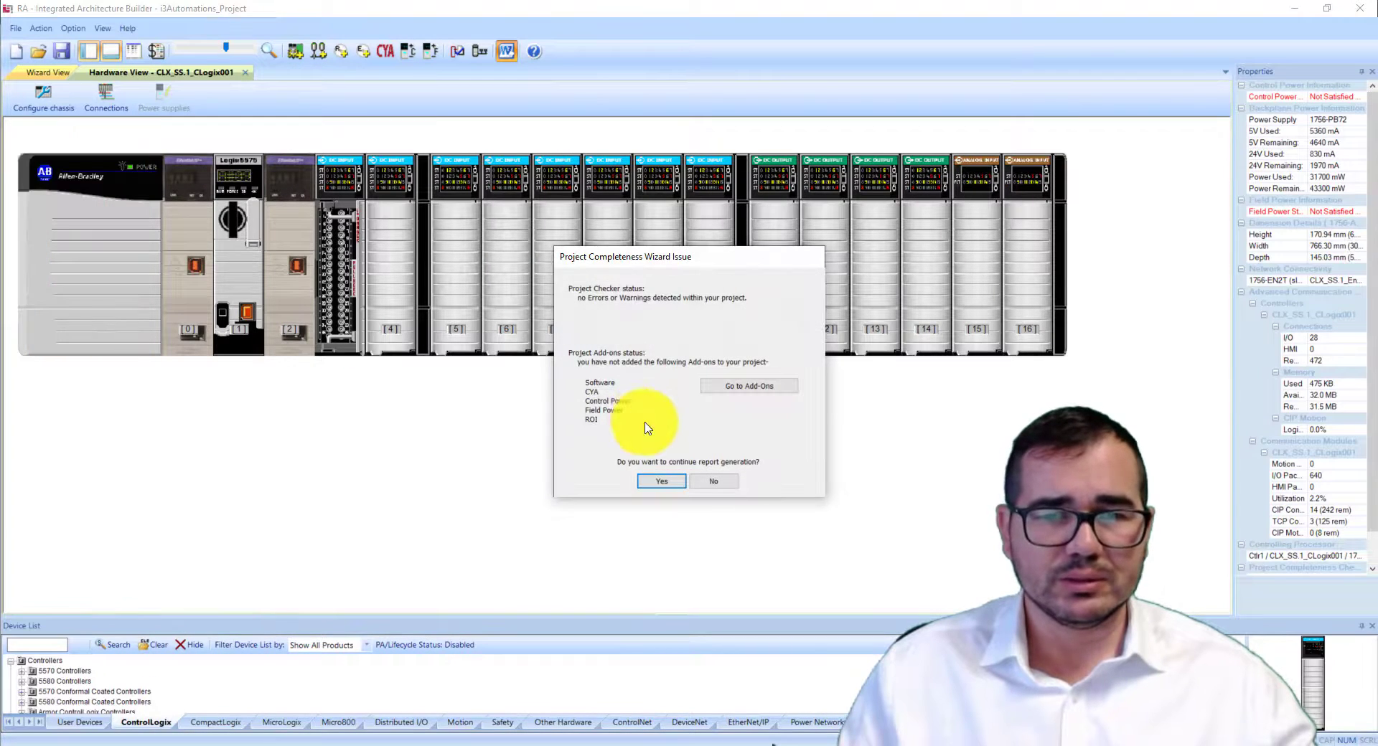
pyautogui.click(662, 480)
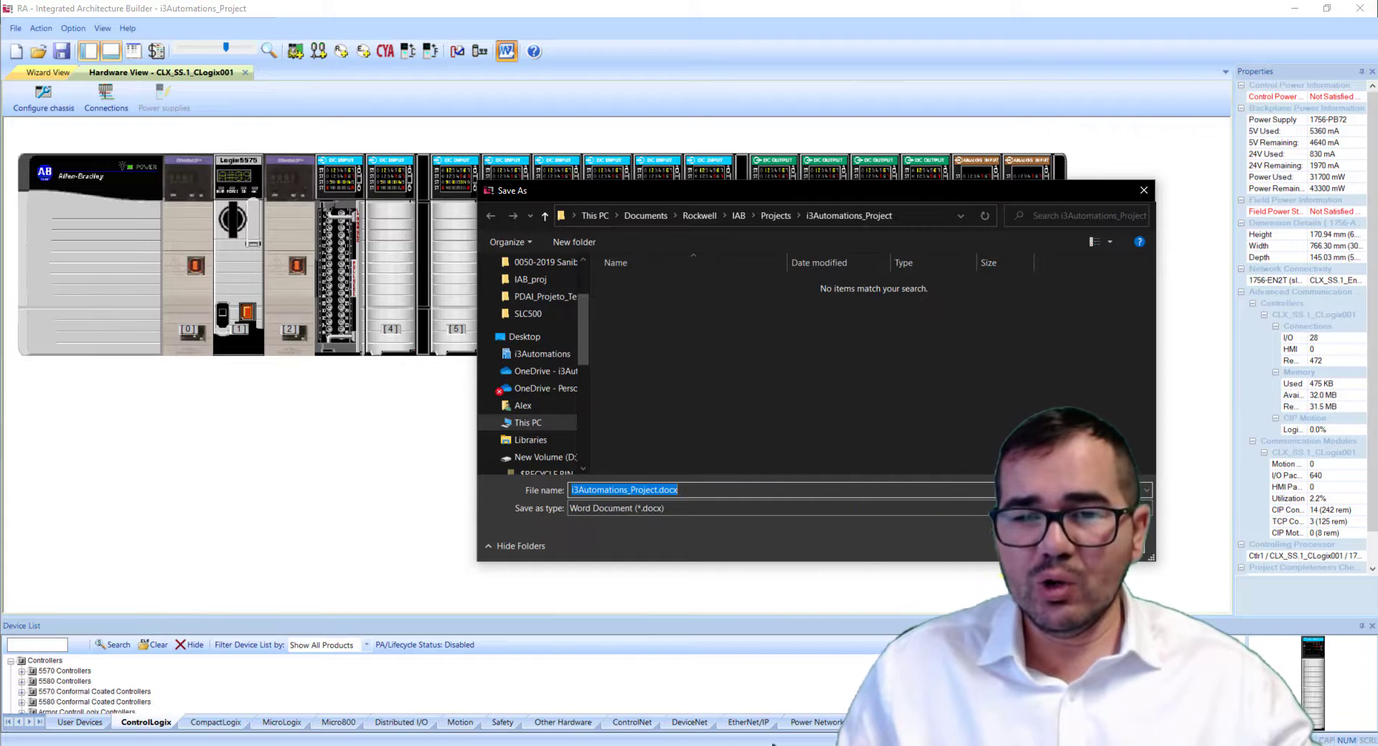
# Copy the destination folder's path, save the report there as i3Automations_Project.docx and acknowledge the disclaimer
pyautogui.click(919, 215)
pyautogui.hotkey('ctrl', 'c')
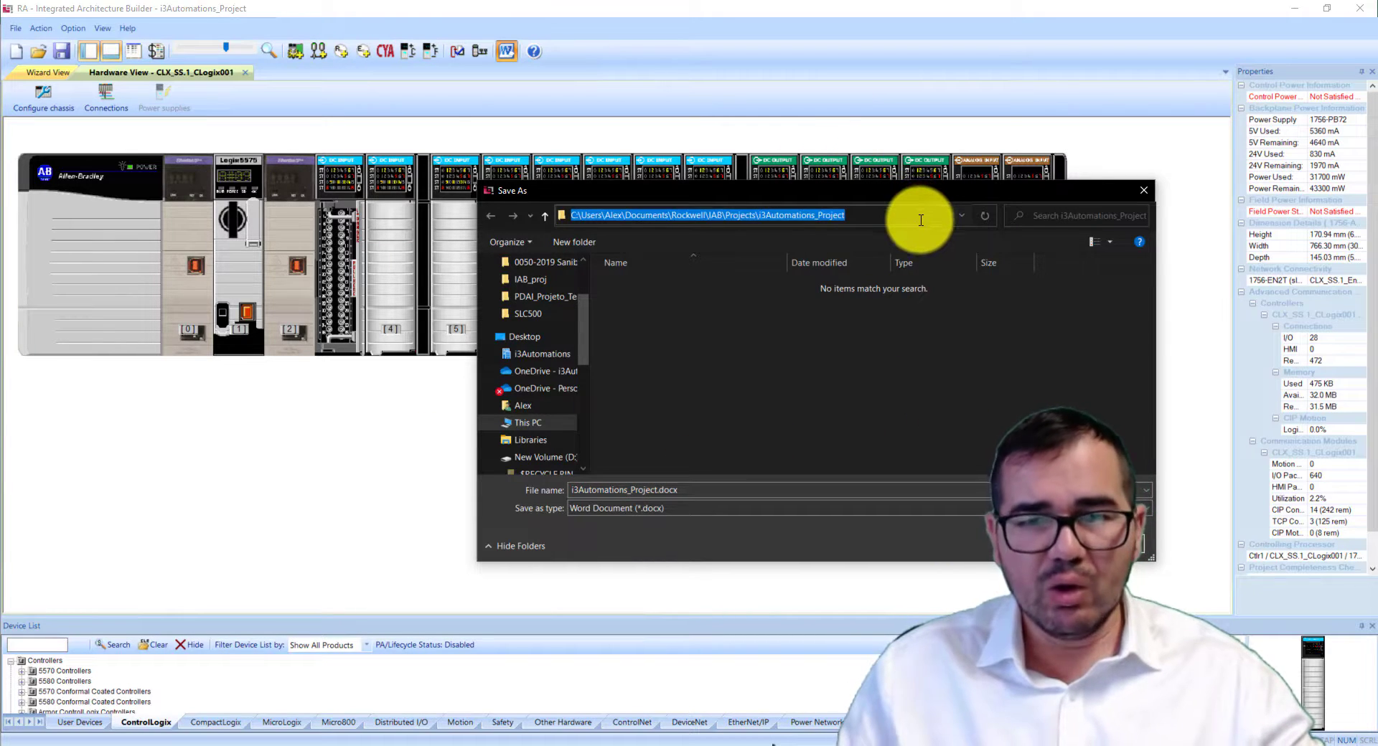
pyautogui.click(789, 406)
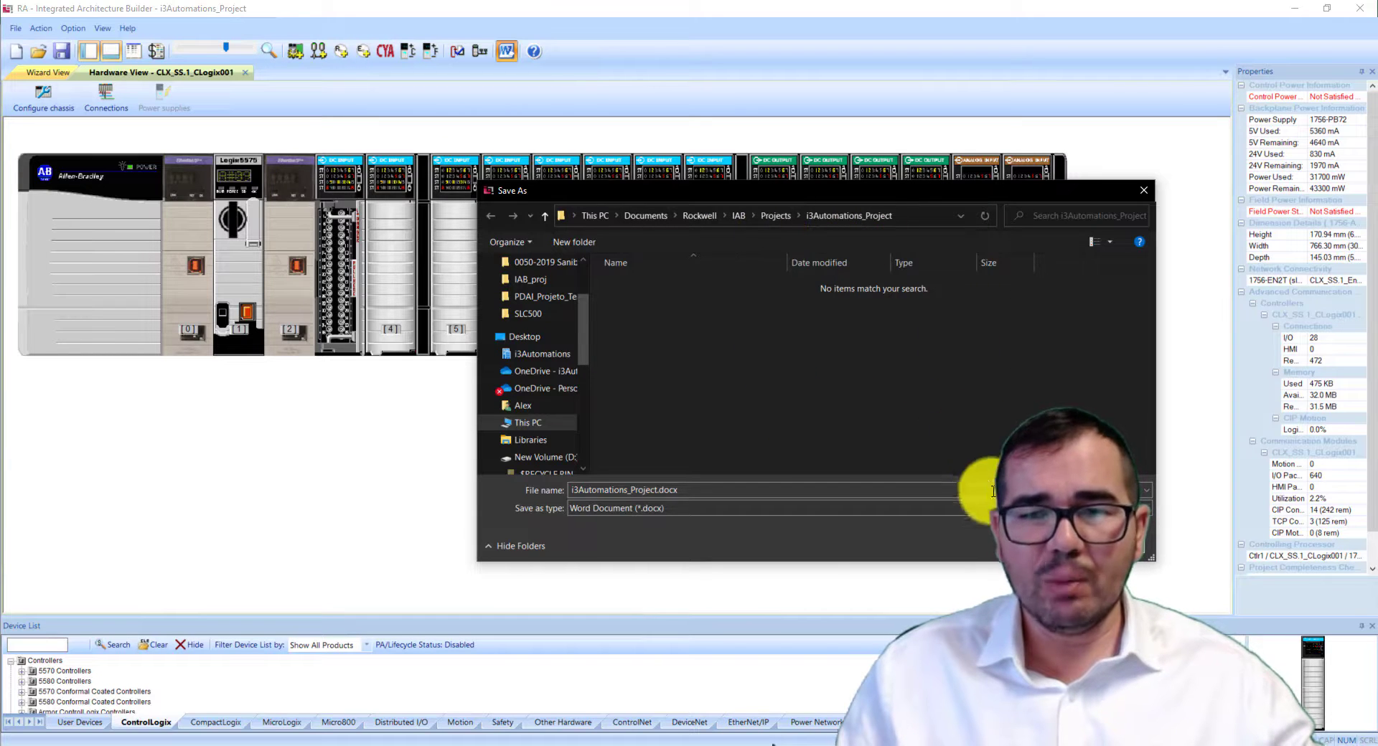
pyautogui.click(1040, 546)
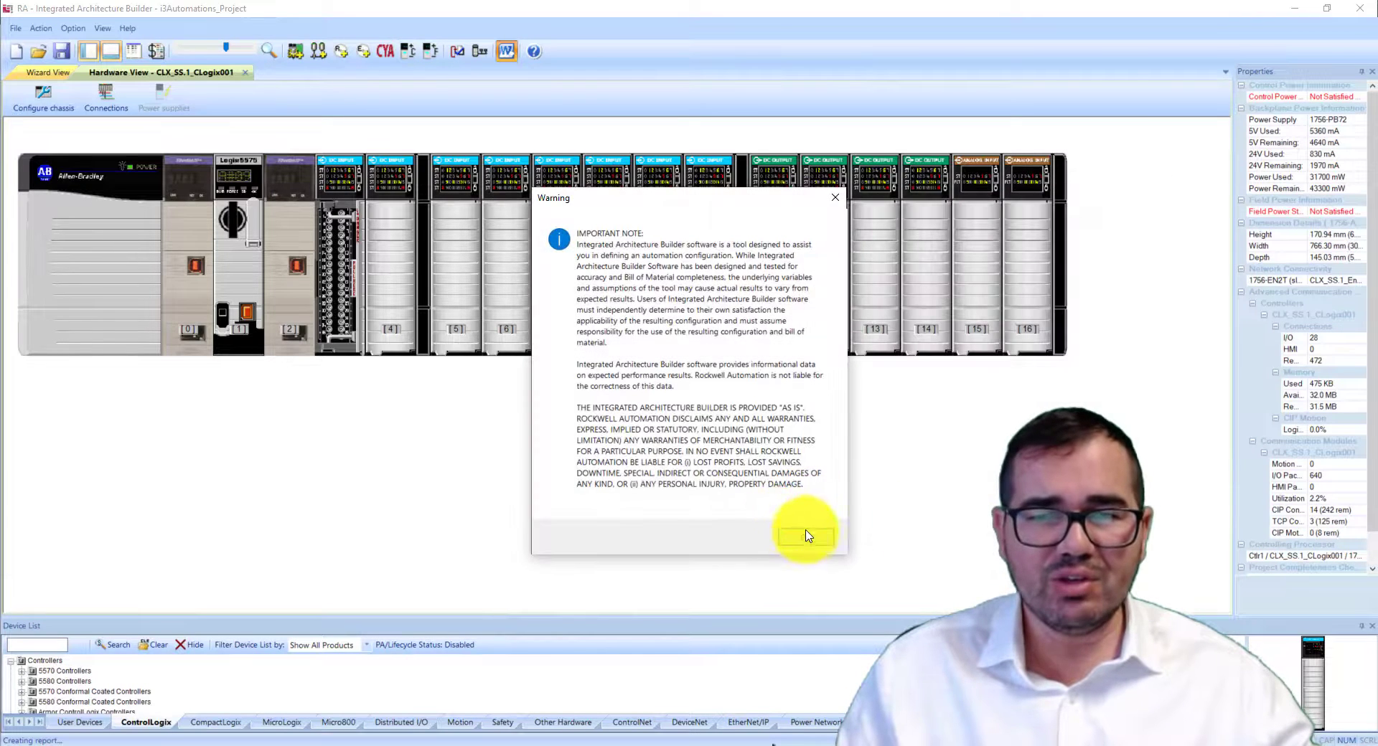
pyautogui.click(805, 536)
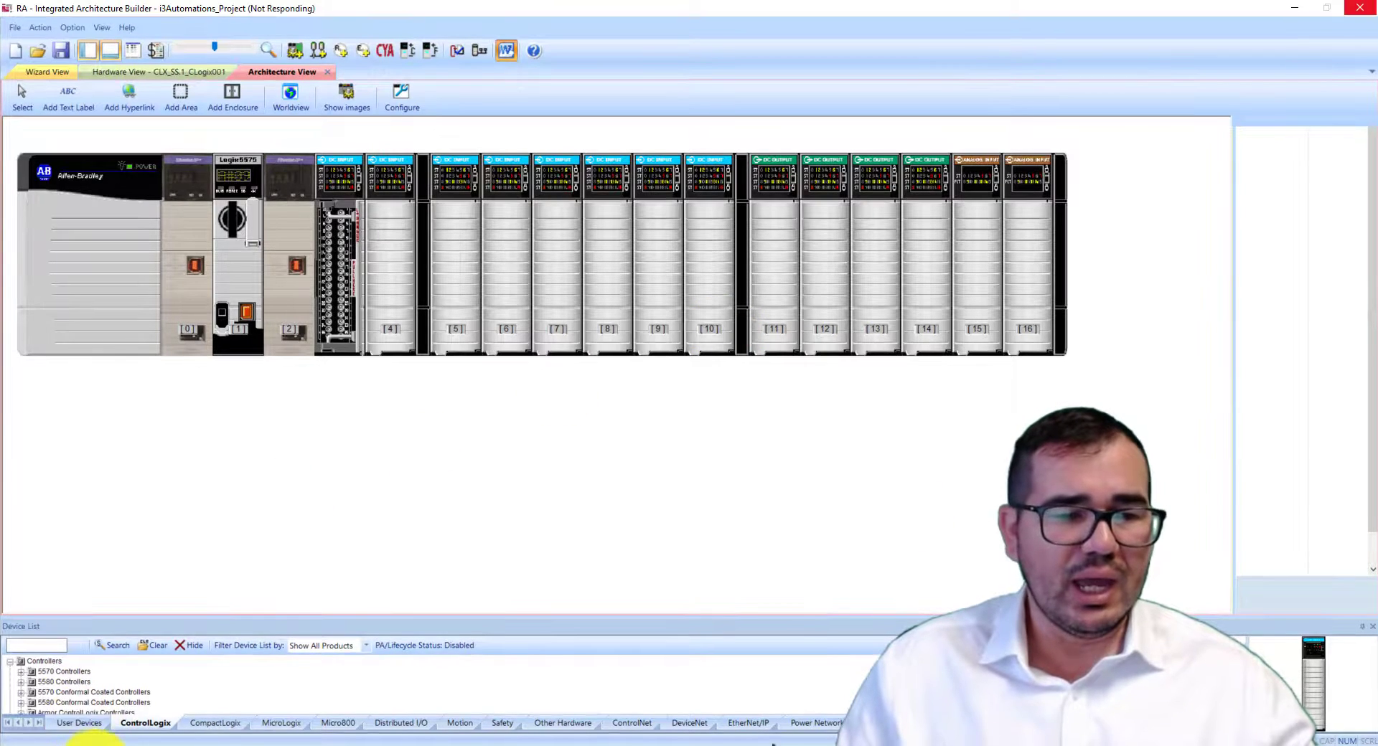
# Switch to File Explorer, open the i3Automations_Project folder with the copied path, and decline the internet connection for the update feature
pyautogui.moveTo(90, 743)
pyautogui.click(83, 701)
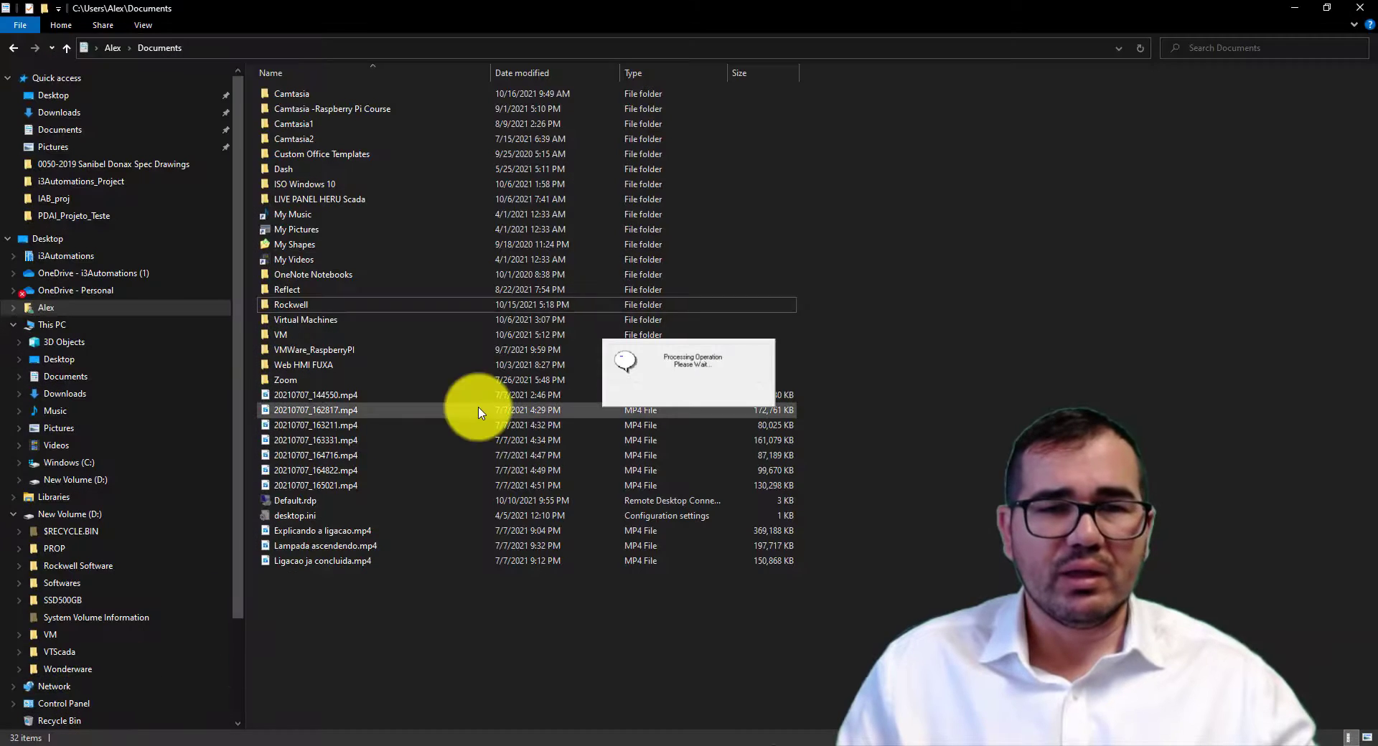
pyautogui.click(295, 48)
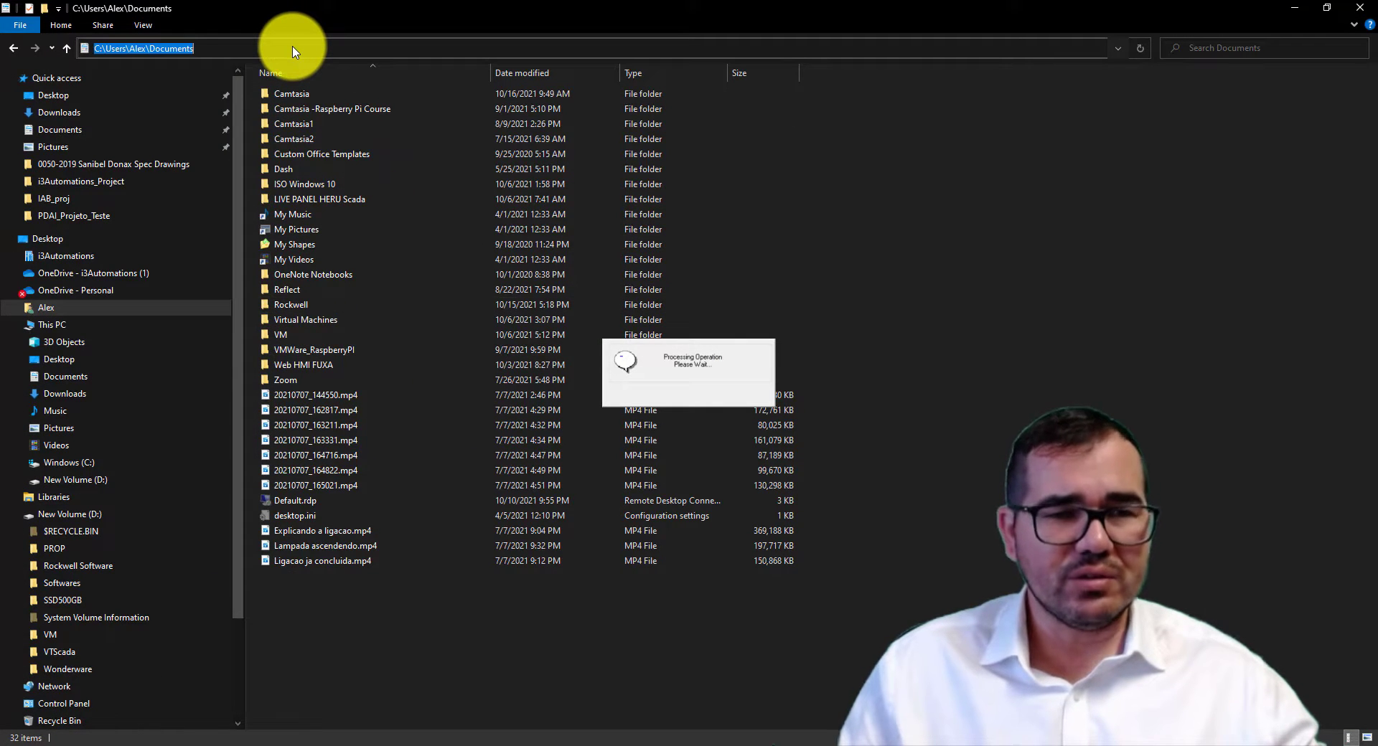
pyautogui.hotkey('ctrl', 'v')
pyautogui.press('Return')
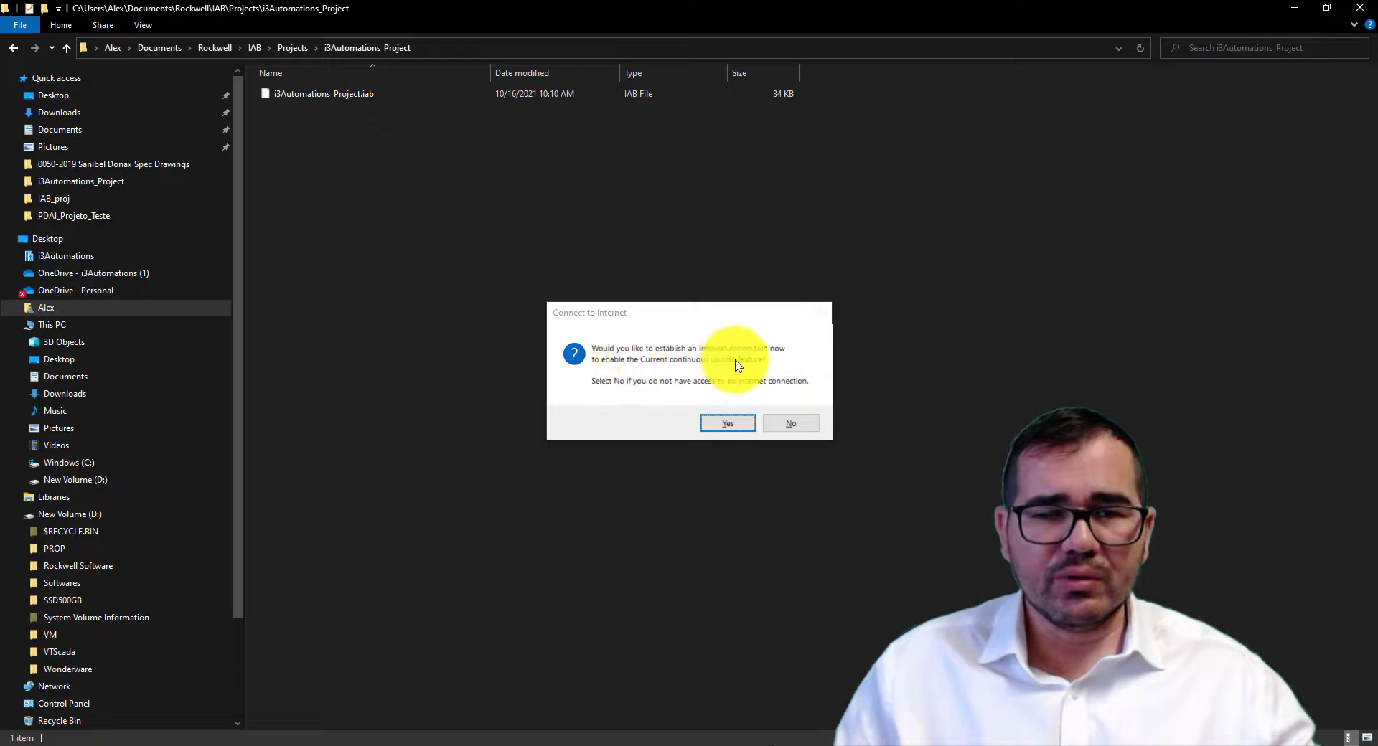
pyautogui.click(790, 424)
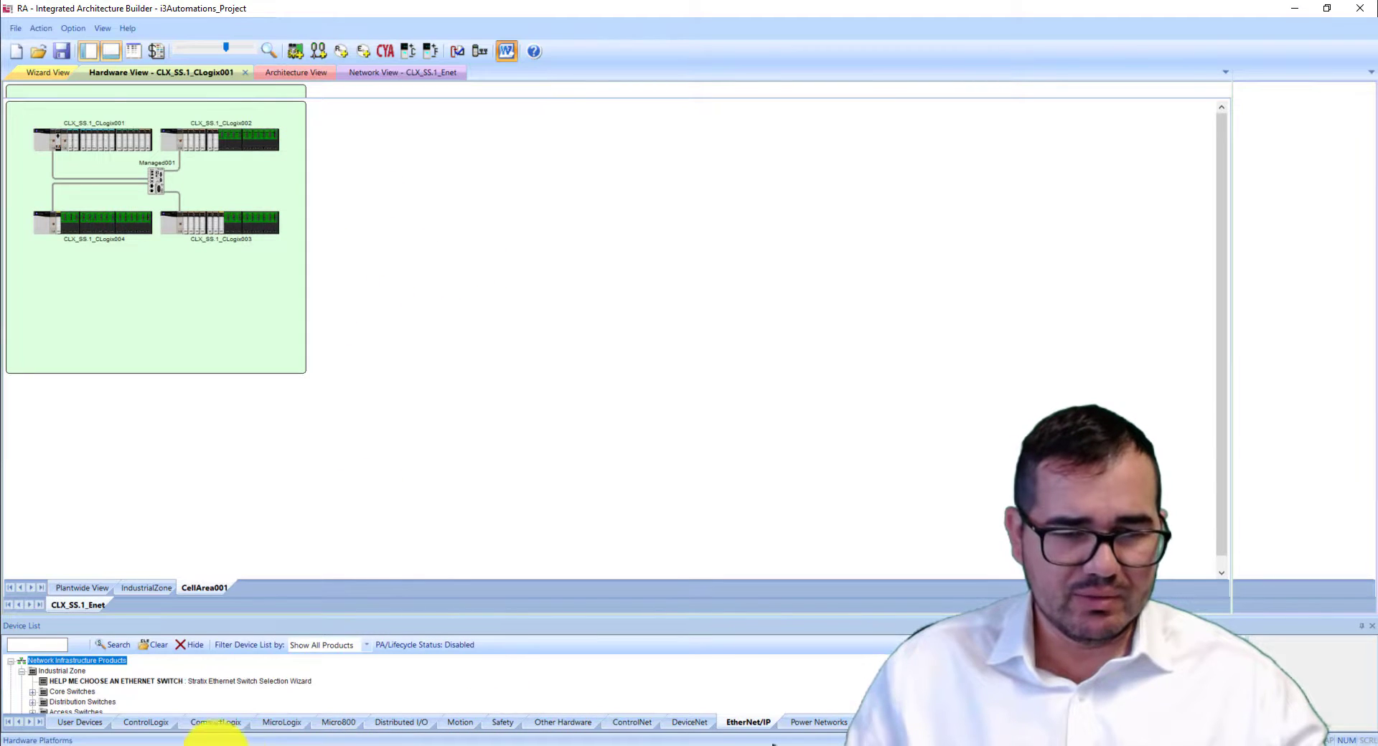
# Open the generated report i3Automations_Project.docx from the project folder in Word without updating its fields
pyautogui.moveTo(97, 743)
pyautogui.click(185, 707)
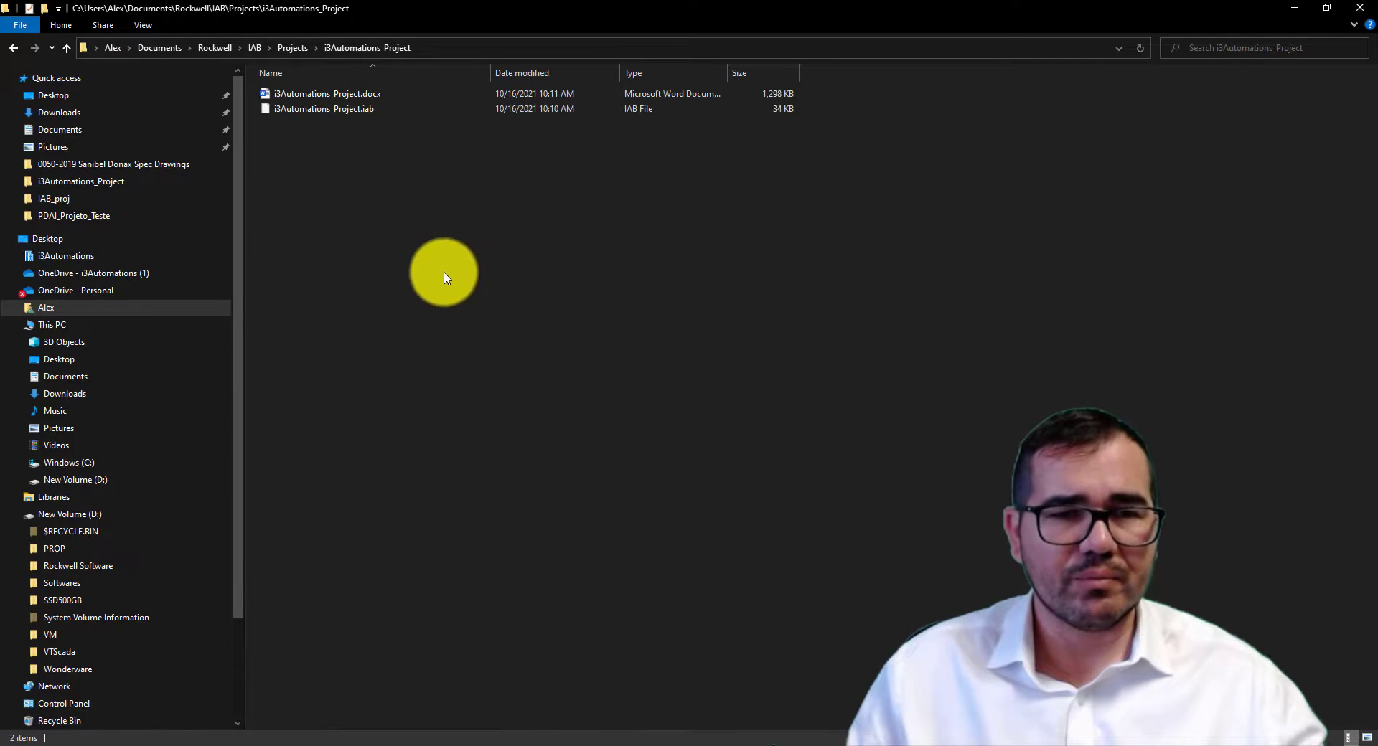
pyautogui.doubleClick(327, 95)
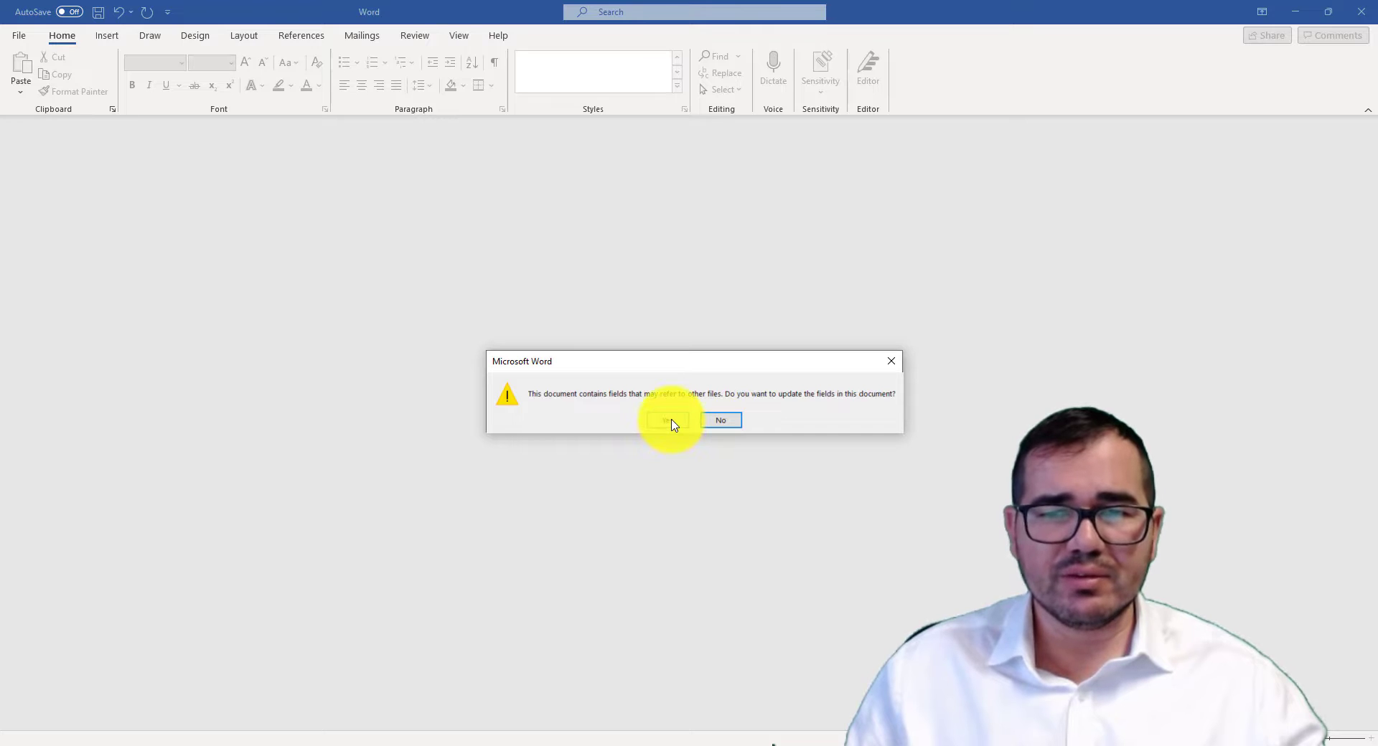
pyautogui.click(720, 422)
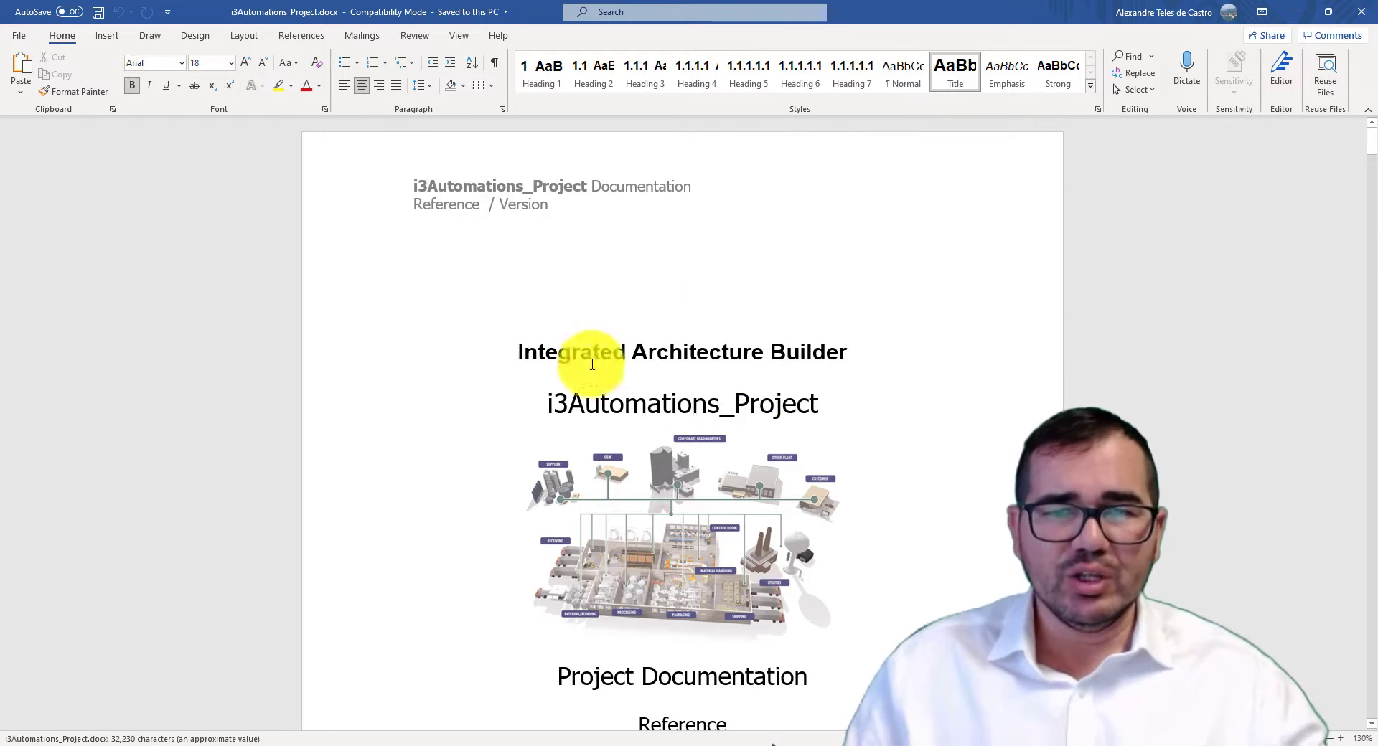
# Skim the report from its cover page through the introductory sections on Integrated Architecture, ControlLogix and EtherNet/IP
pyautogui.scroll(-4, 902, 427)
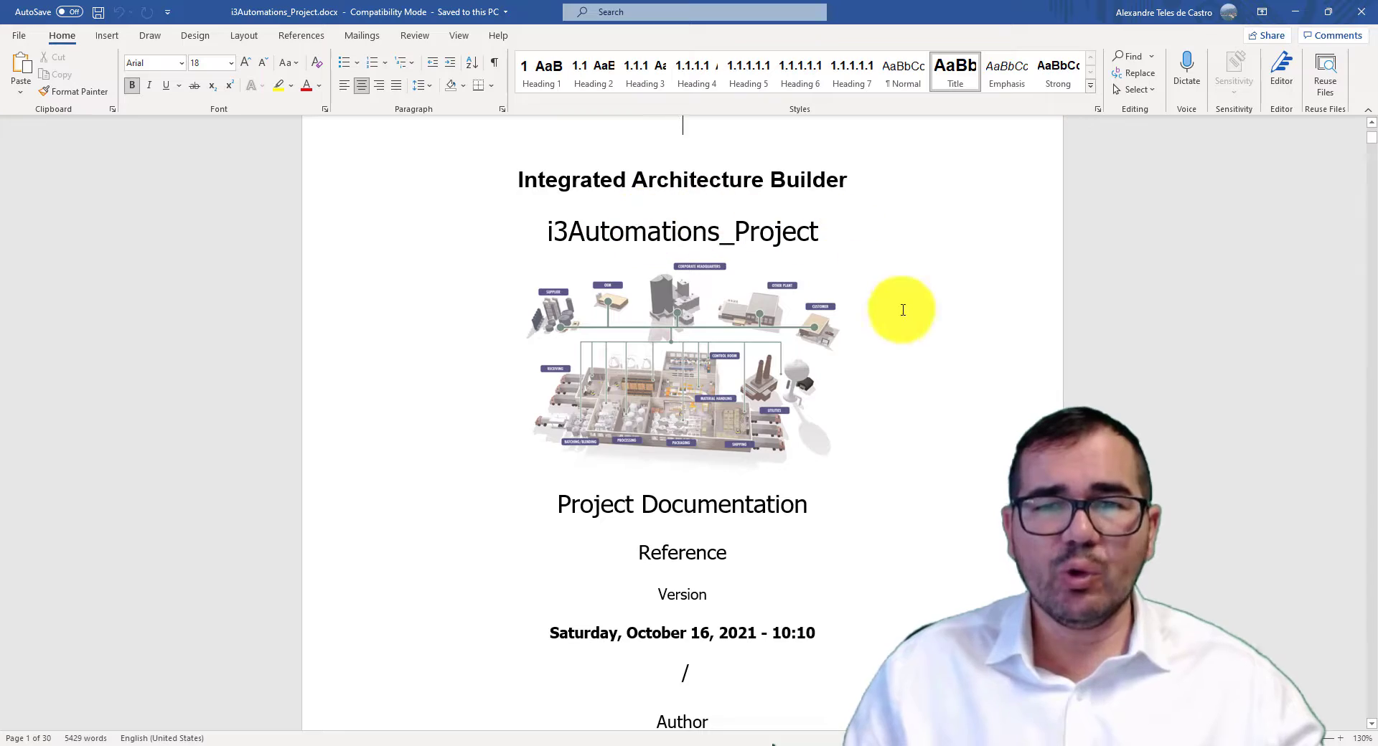
pyautogui.scroll(-4, 940, 407)
pyautogui.scroll(-8, 943, 408)
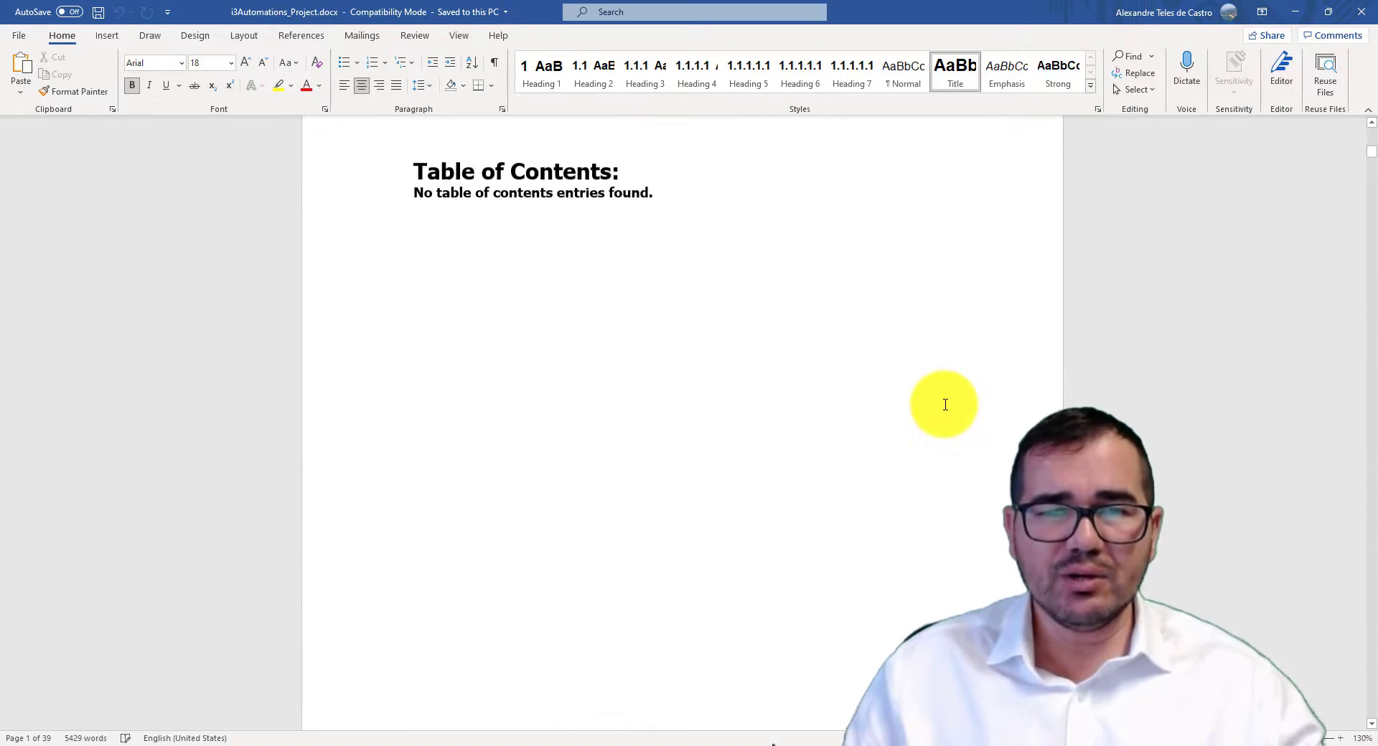
pyautogui.scroll(-14, 943, 408)
pyautogui.scroll(-20, 944, 407)
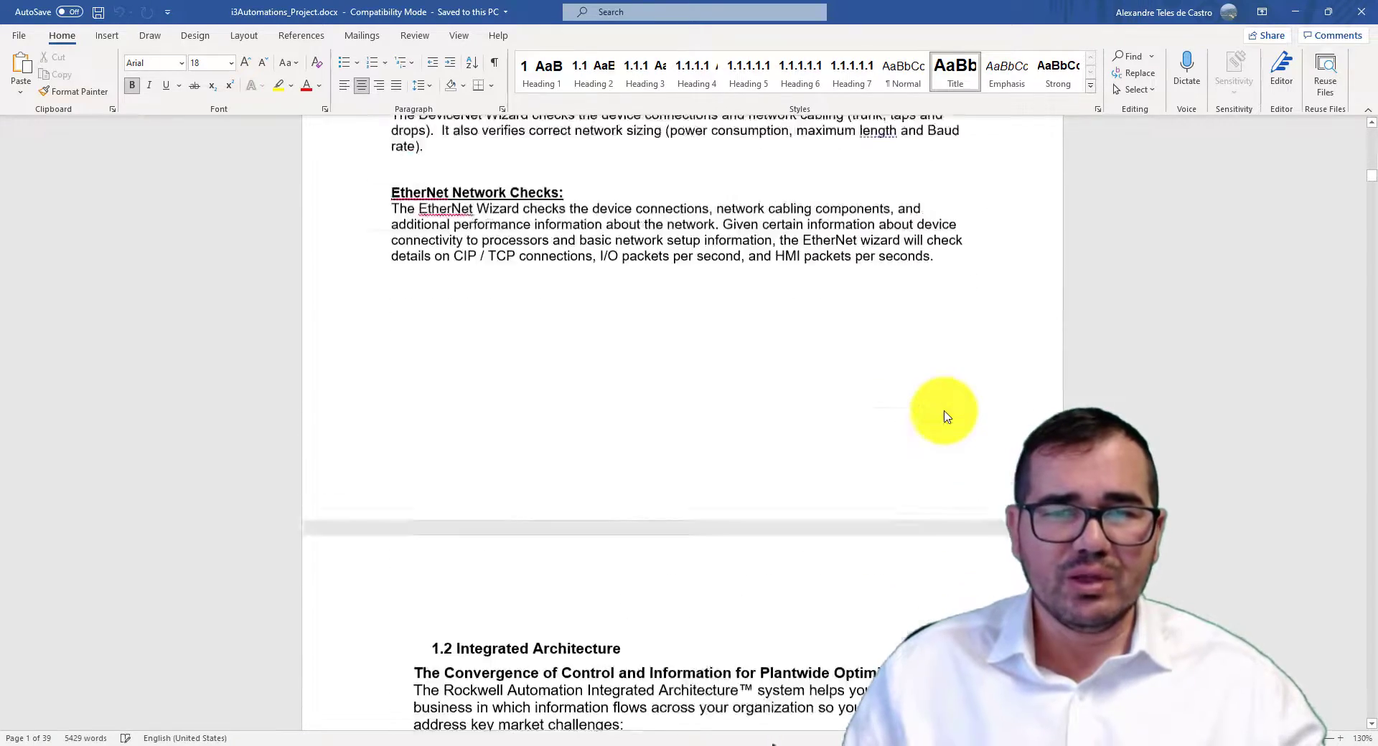
pyautogui.scroll(-20, 945, 411)
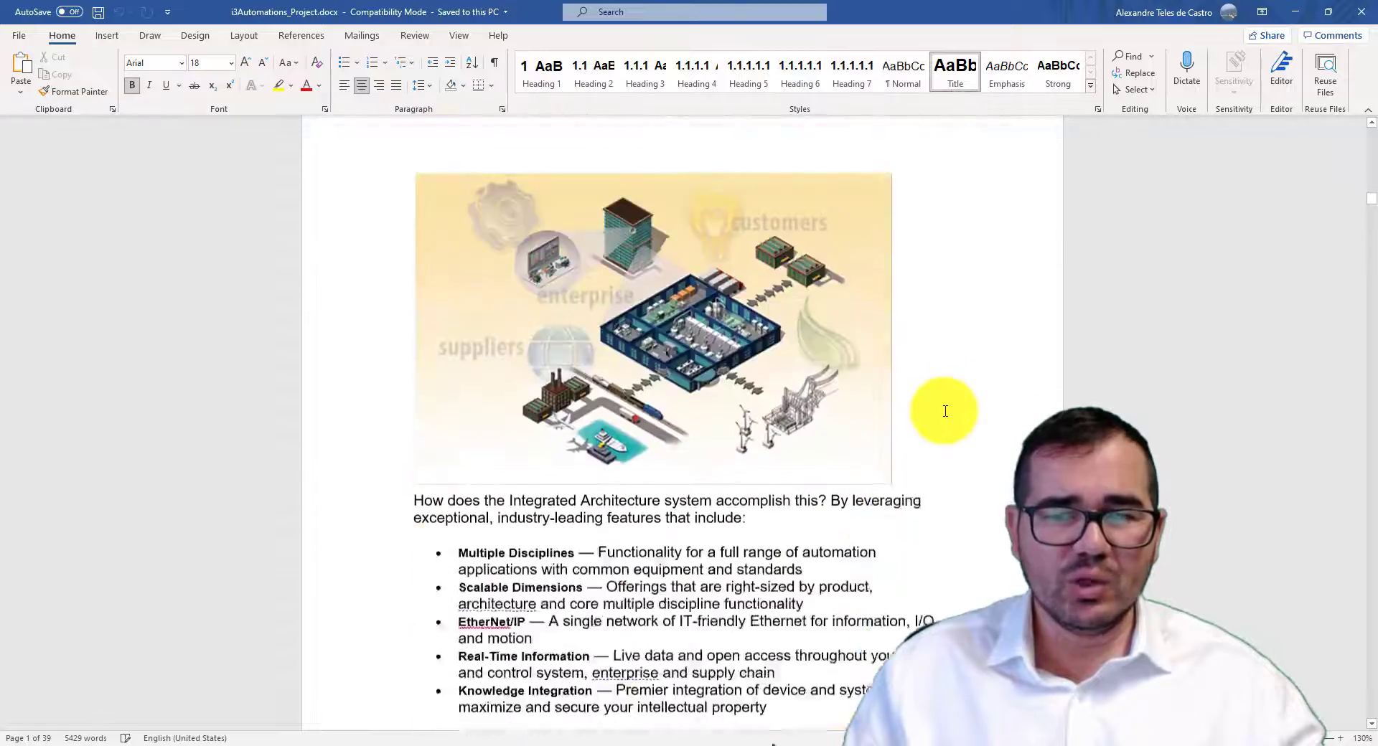
pyautogui.scroll(-10, 945, 414)
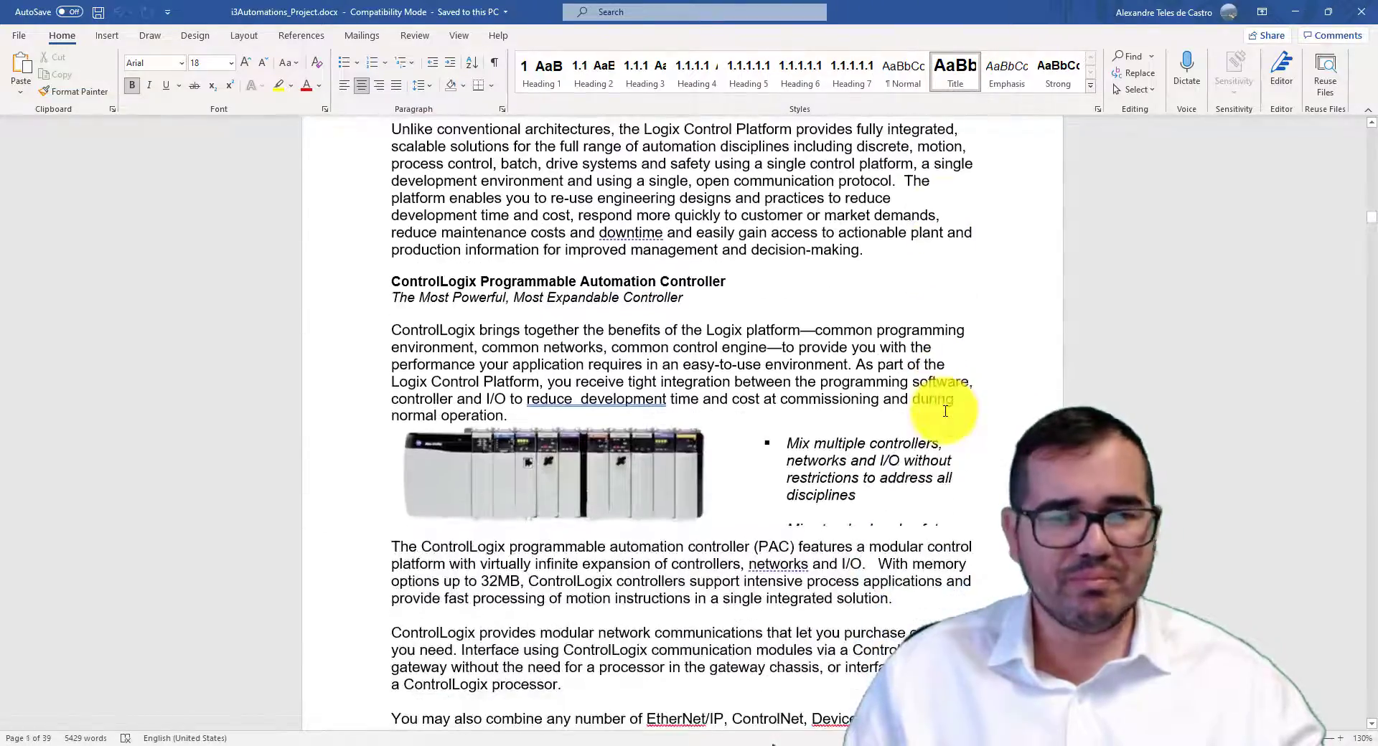
pyautogui.scroll(-20, 946, 411)
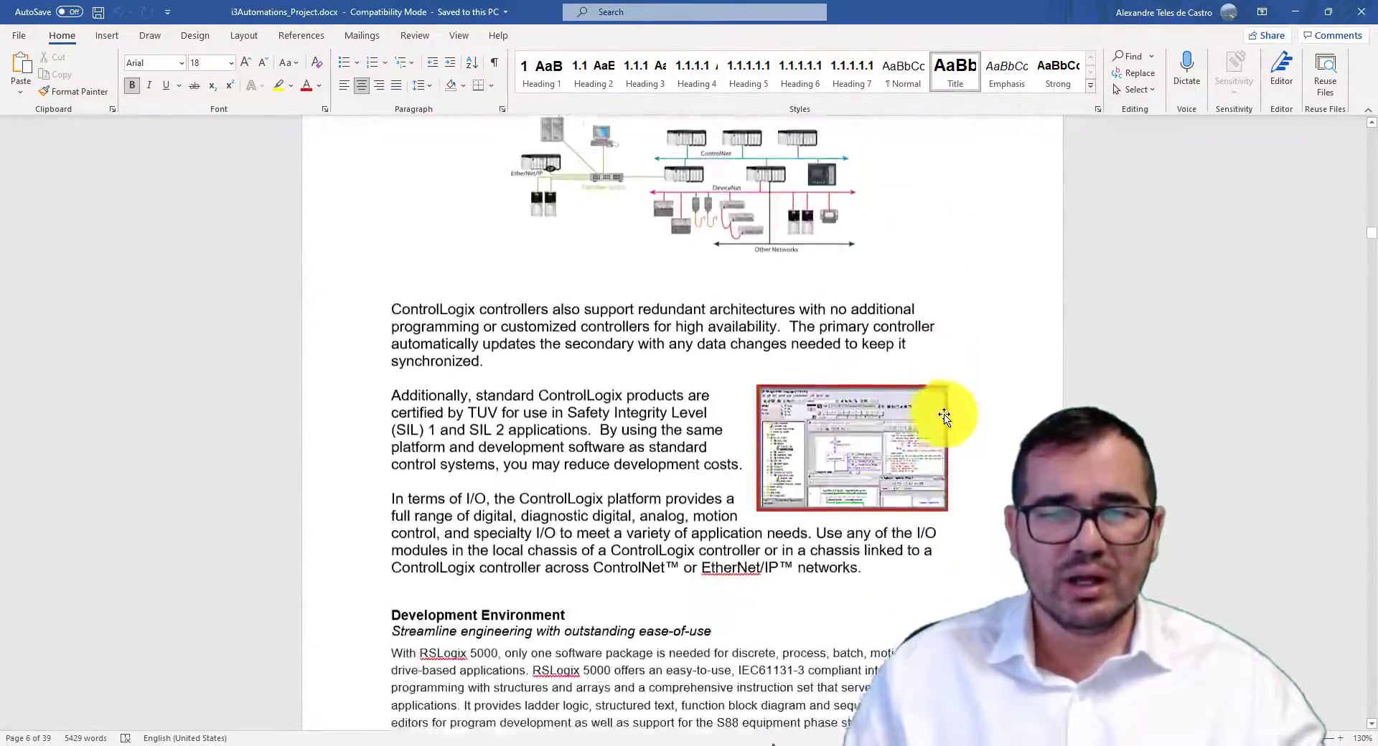
pyautogui.scroll(-20, 945, 414)
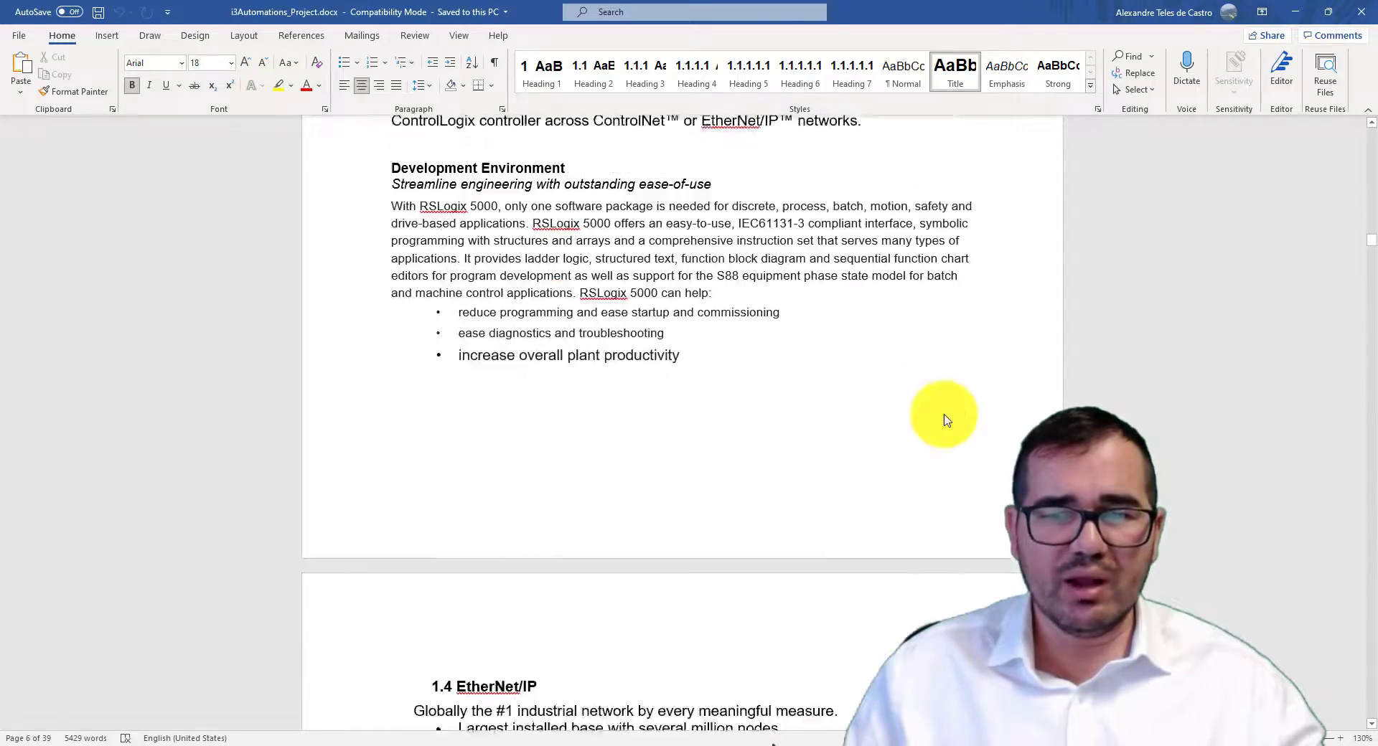
pyautogui.scroll(-15, 945, 414)
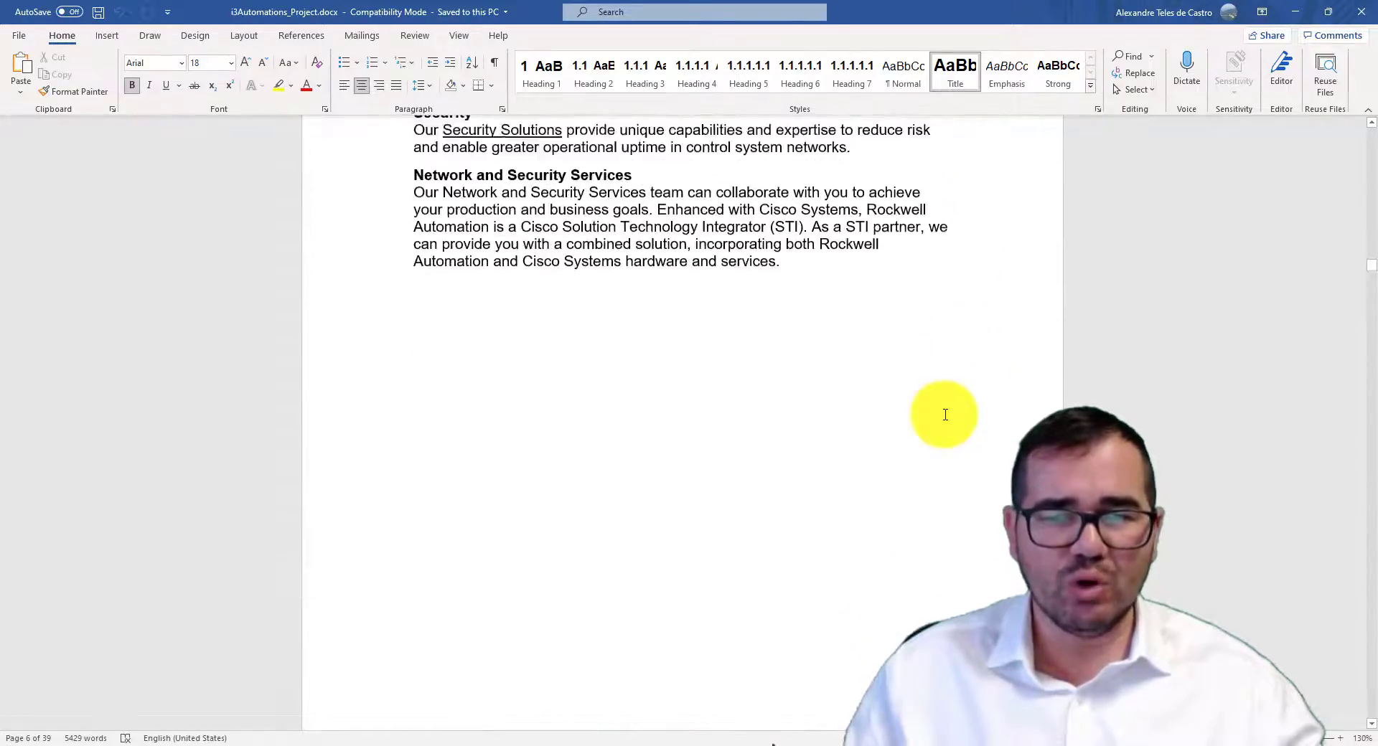
# Review the report's system, network and hardware platform lists, followed by the Consolidated BOM and Positional BOM
pyautogui.scroll(-20, 945, 415)
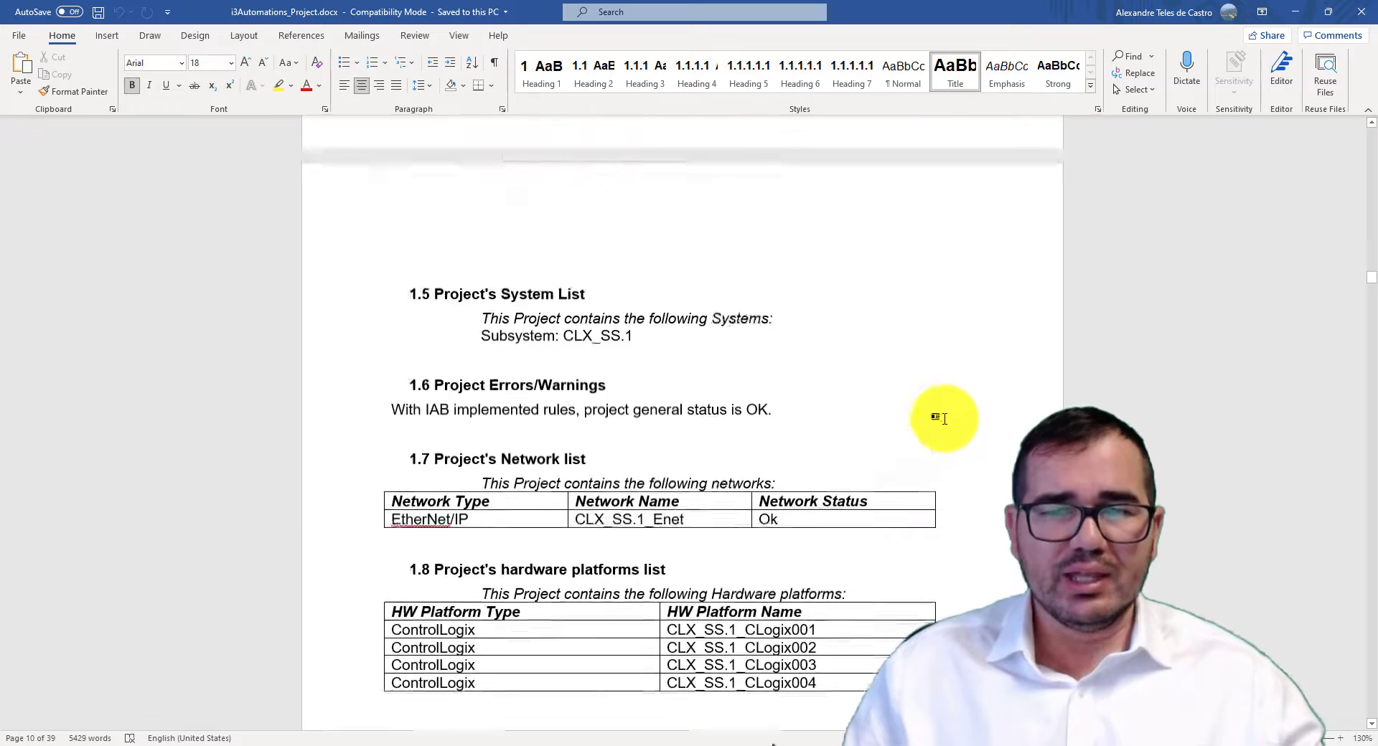
pyautogui.scroll(-12, 946, 416)
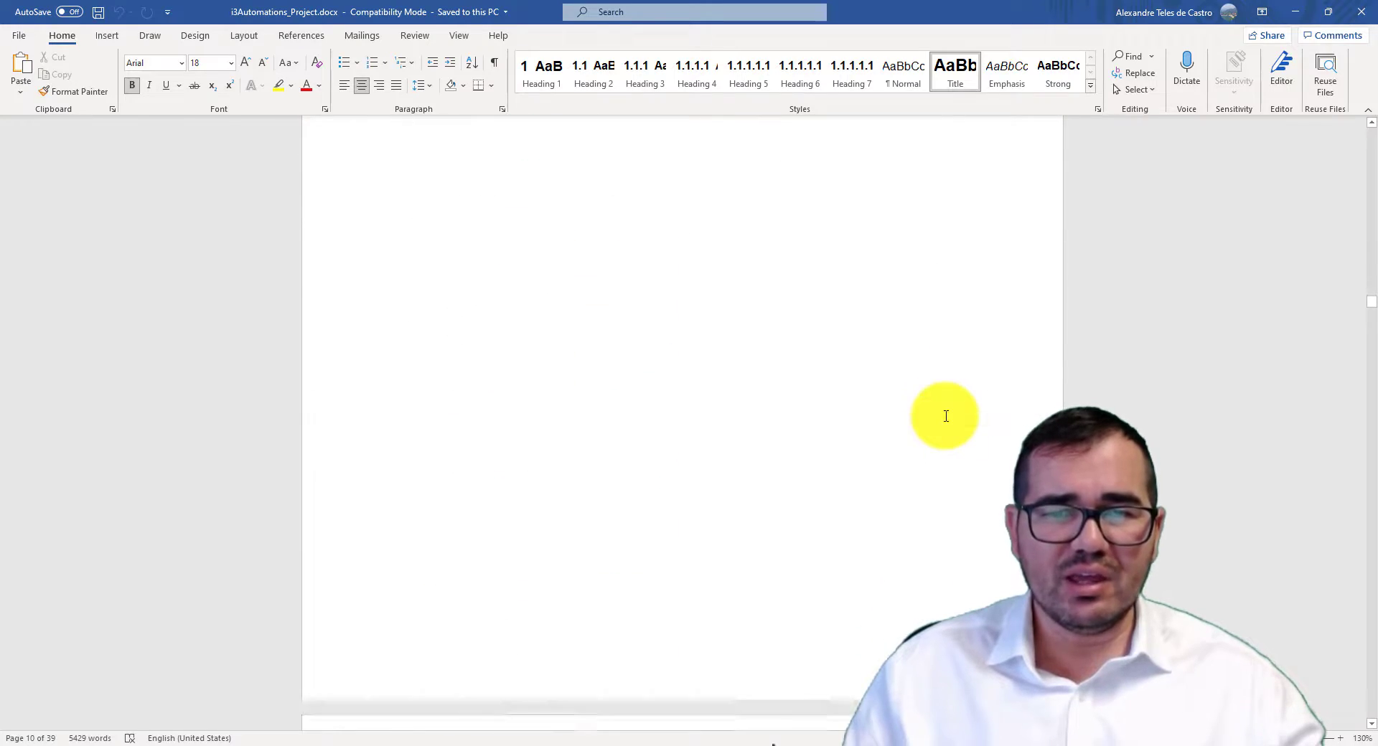
pyautogui.scroll(-10, 945, 416)
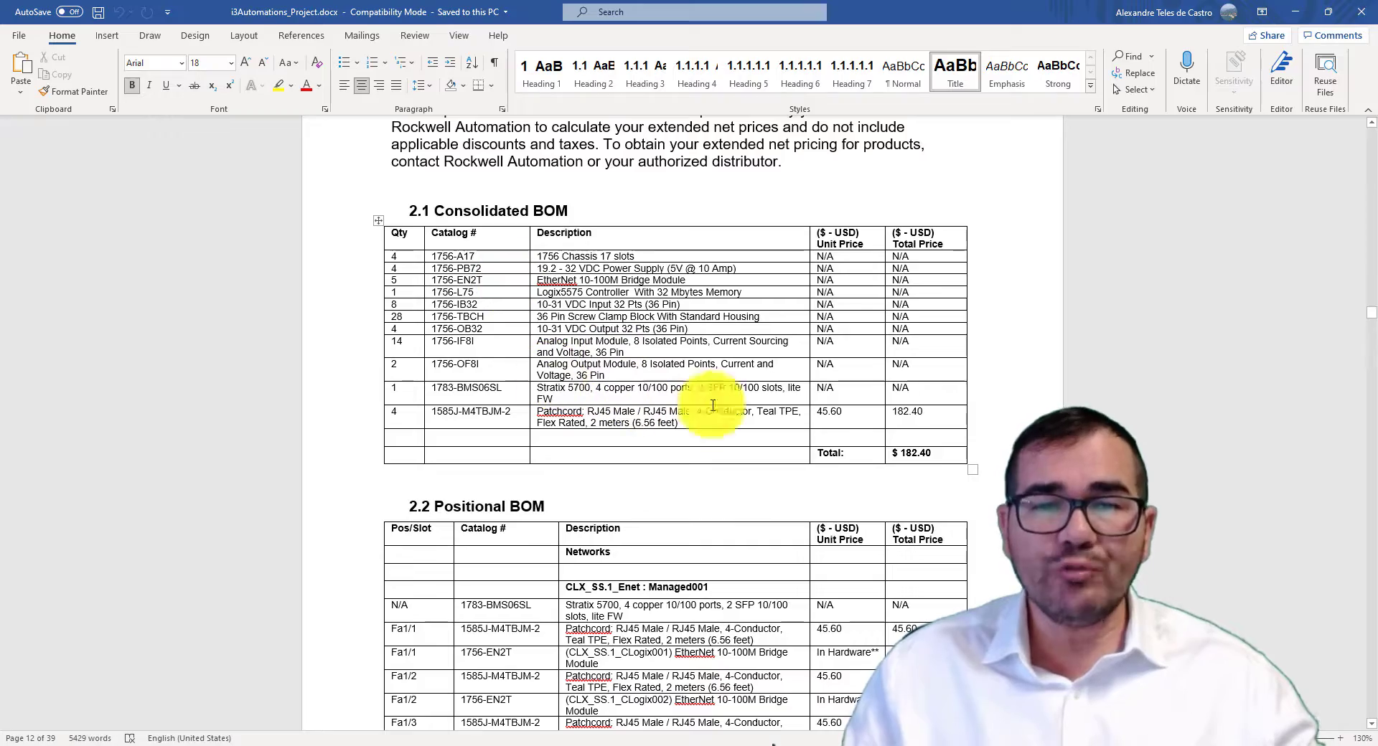
pyautogui.scroll(-15, 1038, 393)
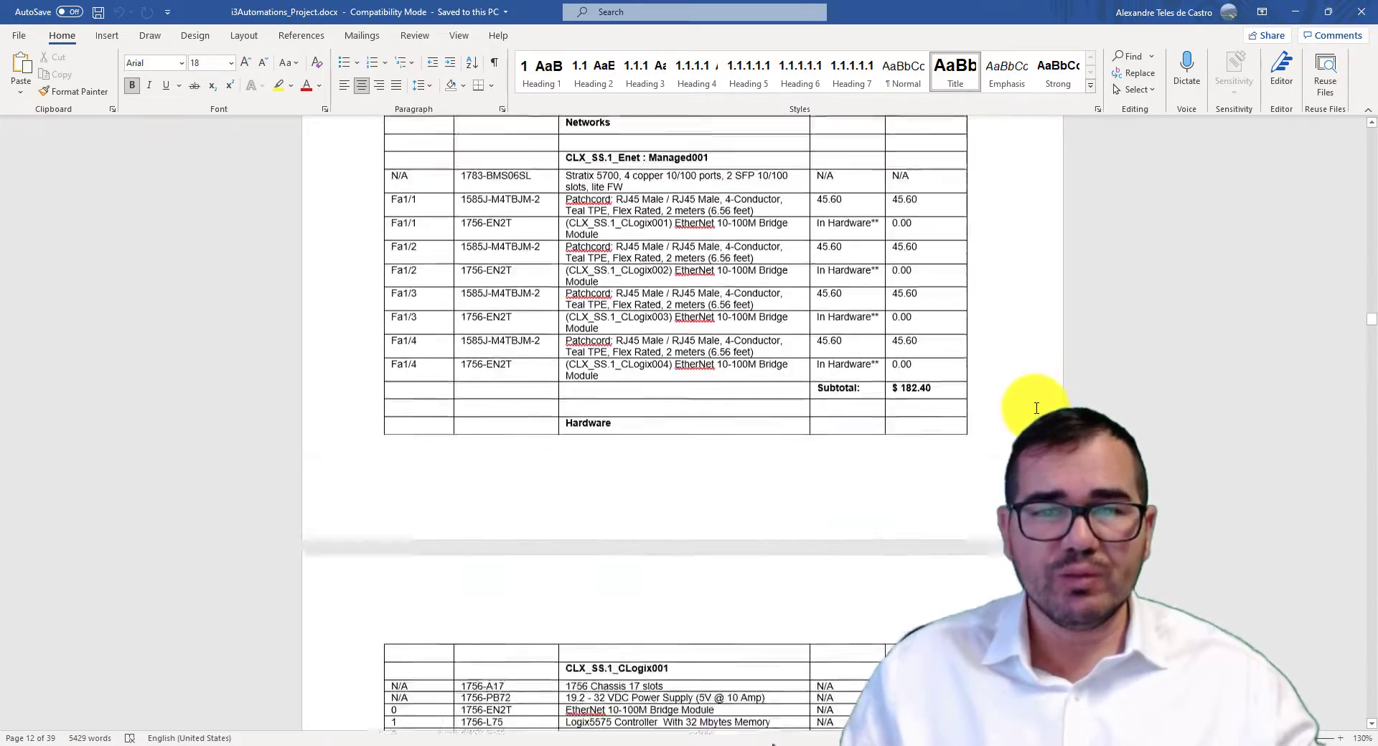
# Review the rest of the Positional BOM, the Organized BOM and the zone diagrams under Network Details in the report
pyautogui.scroll(-15, 1037, 411)
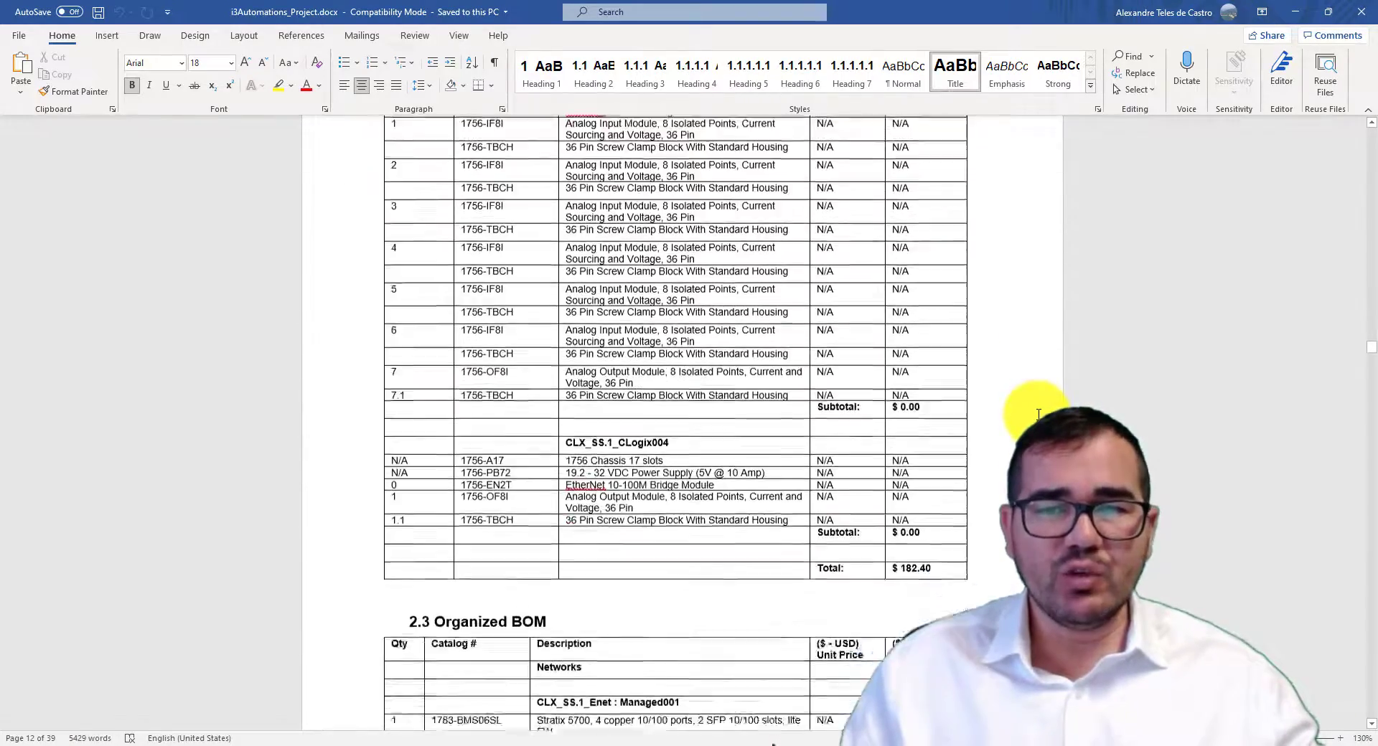
pyautogui.scroll(-14, 1038, 416)
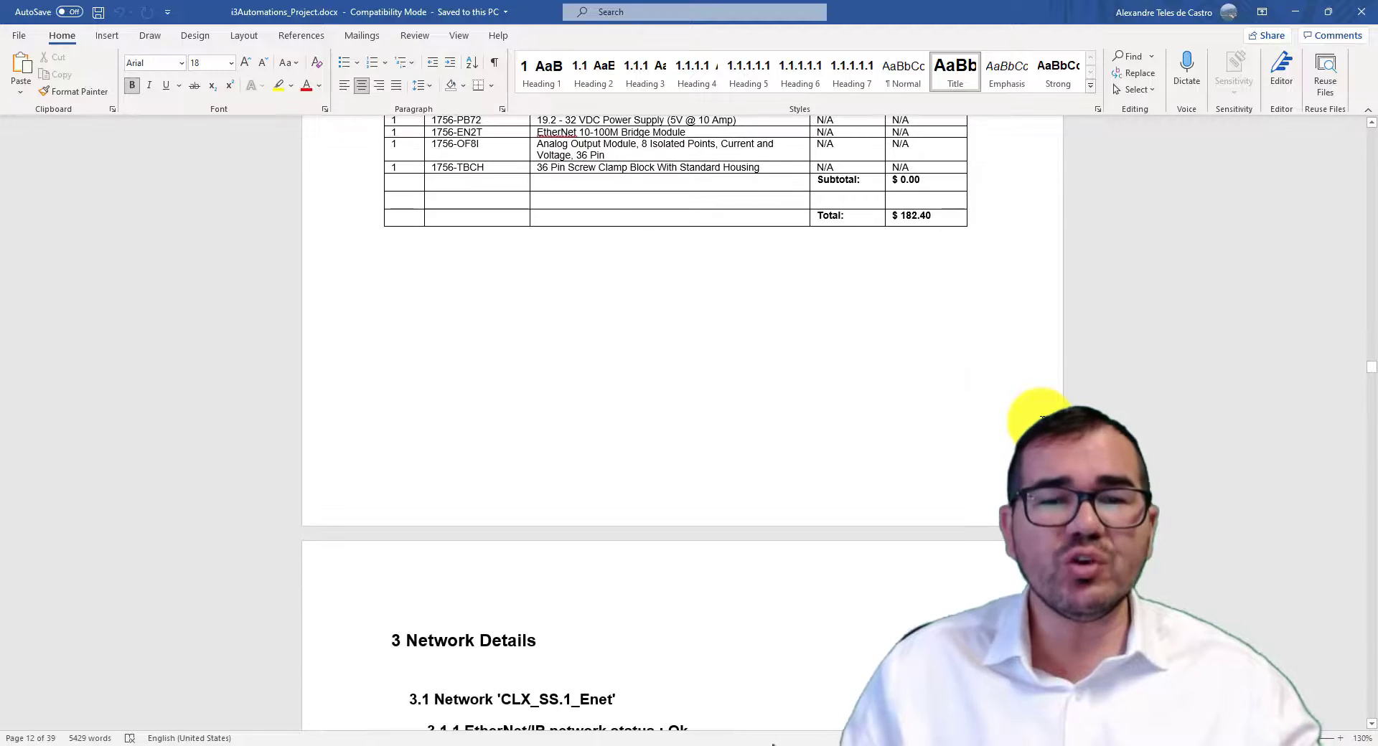
pyautogui.scroll(-3, 1039, 414)
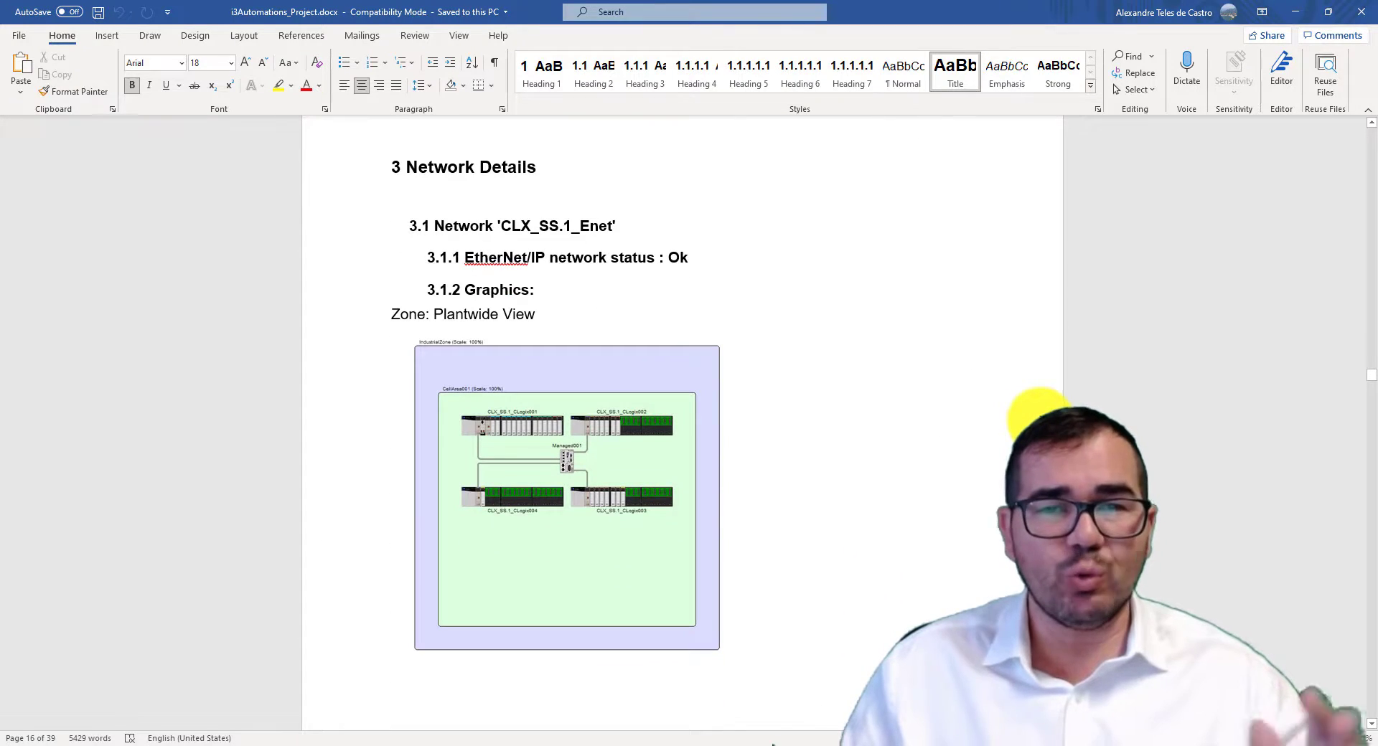
pyautogui.scroll(-15, 1033, 423)
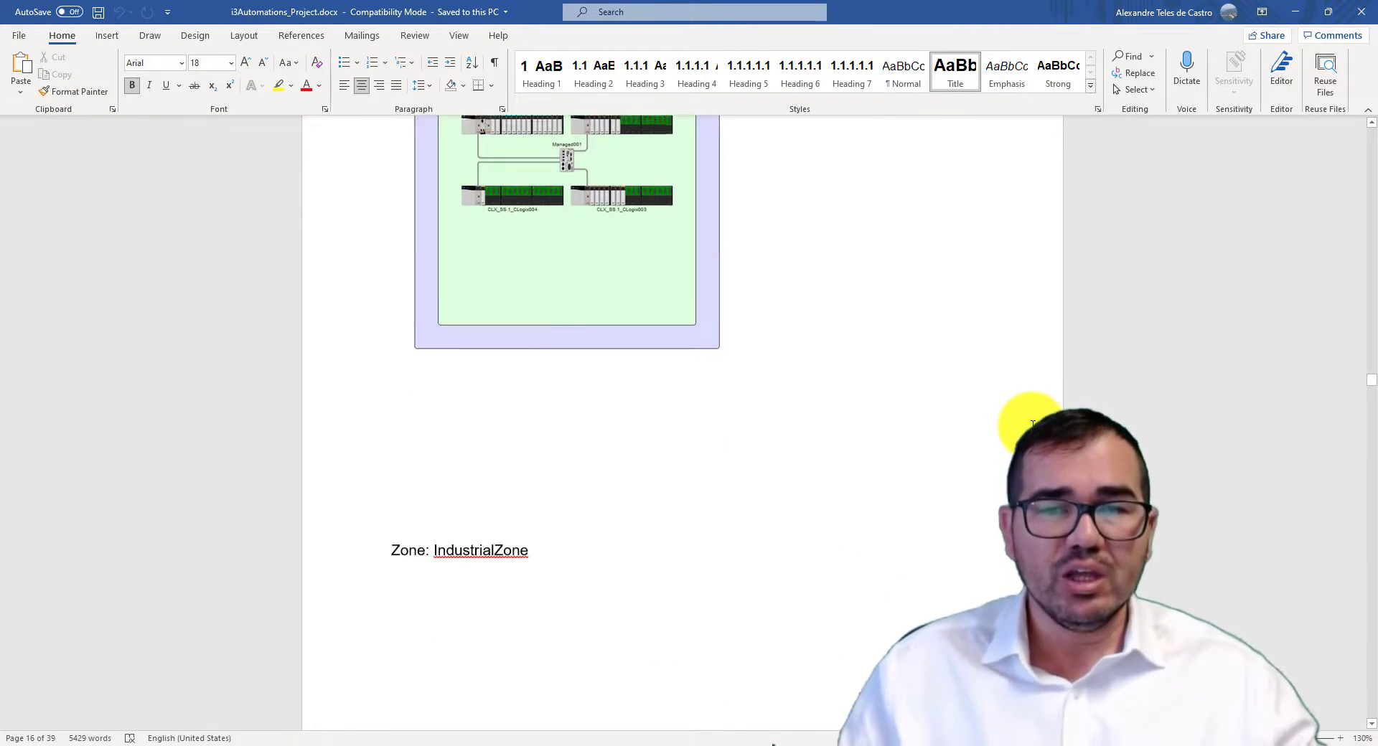
pyautogui.scroll(-15, 1033, 424)
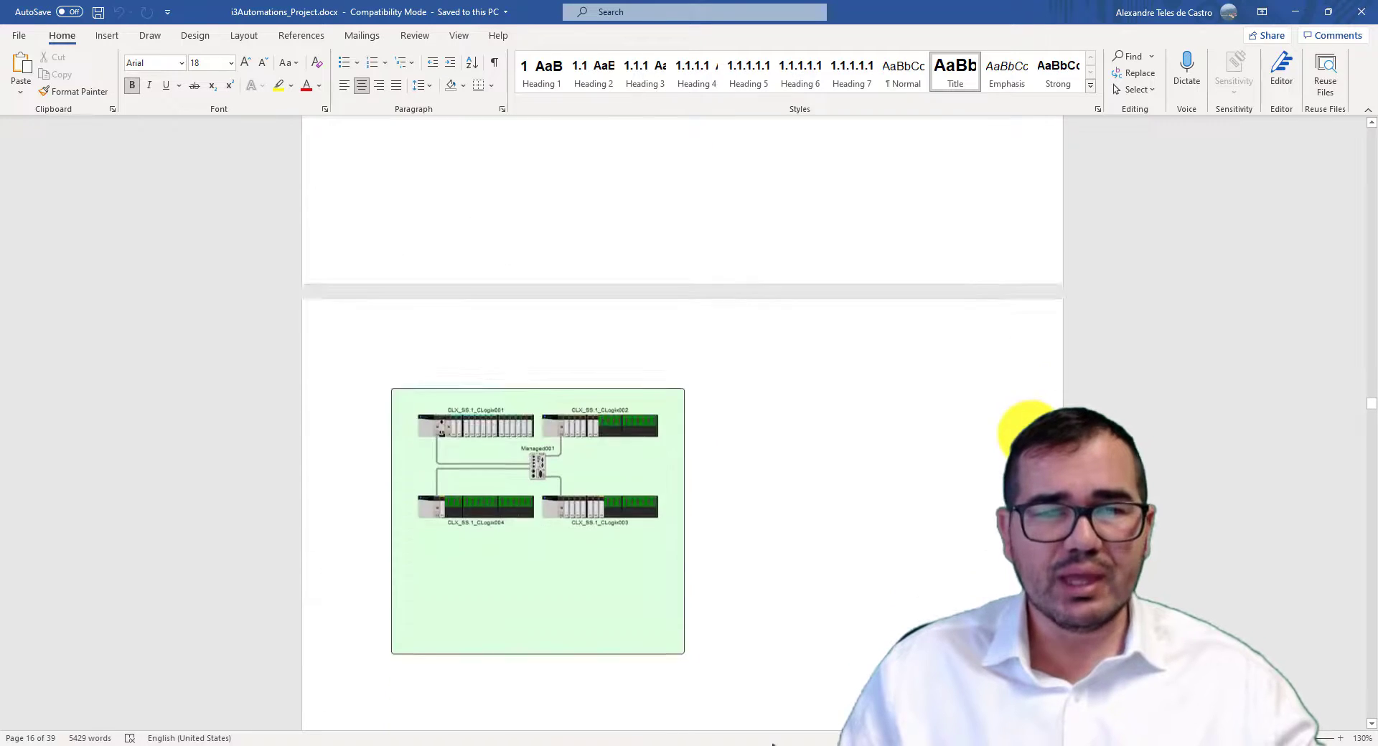
pyautogui.scroll(-15, 1033, 431)
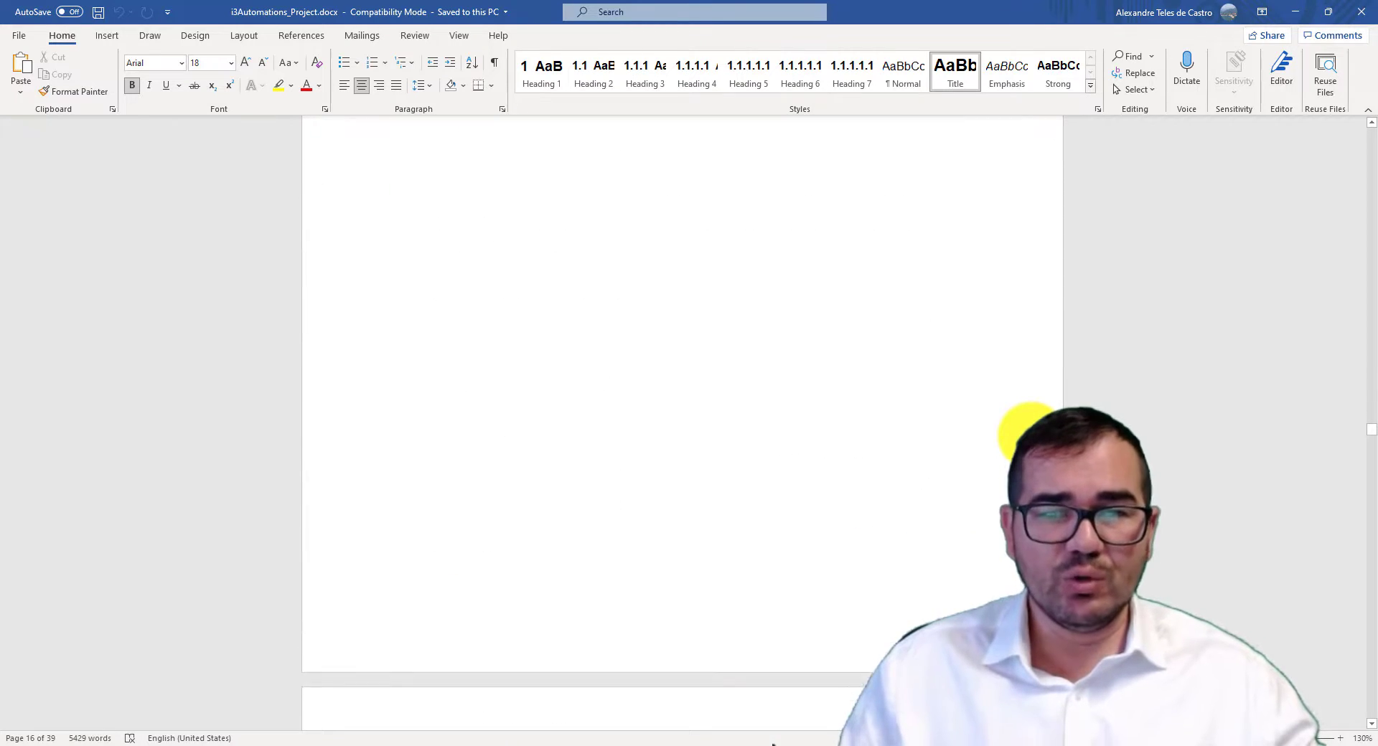
# Look back from the network details to the CLX_SS.1_CLogix001 hardware in the Positional BOM, and close the report and its folder window
pyautogui.scroll(11, 1033, 430)
pyautogui.scroll(15, 1028, 428)
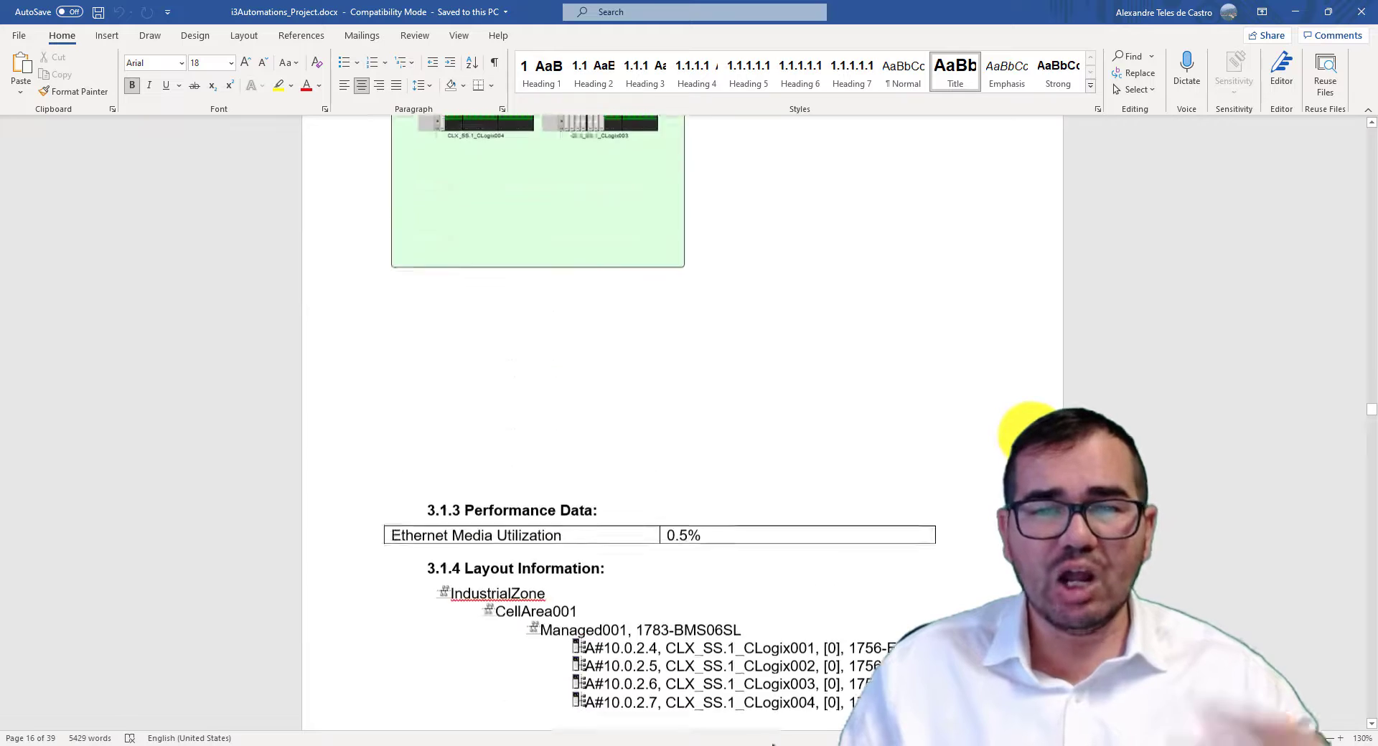
pyautogui.scroll(15, 1029, 429)
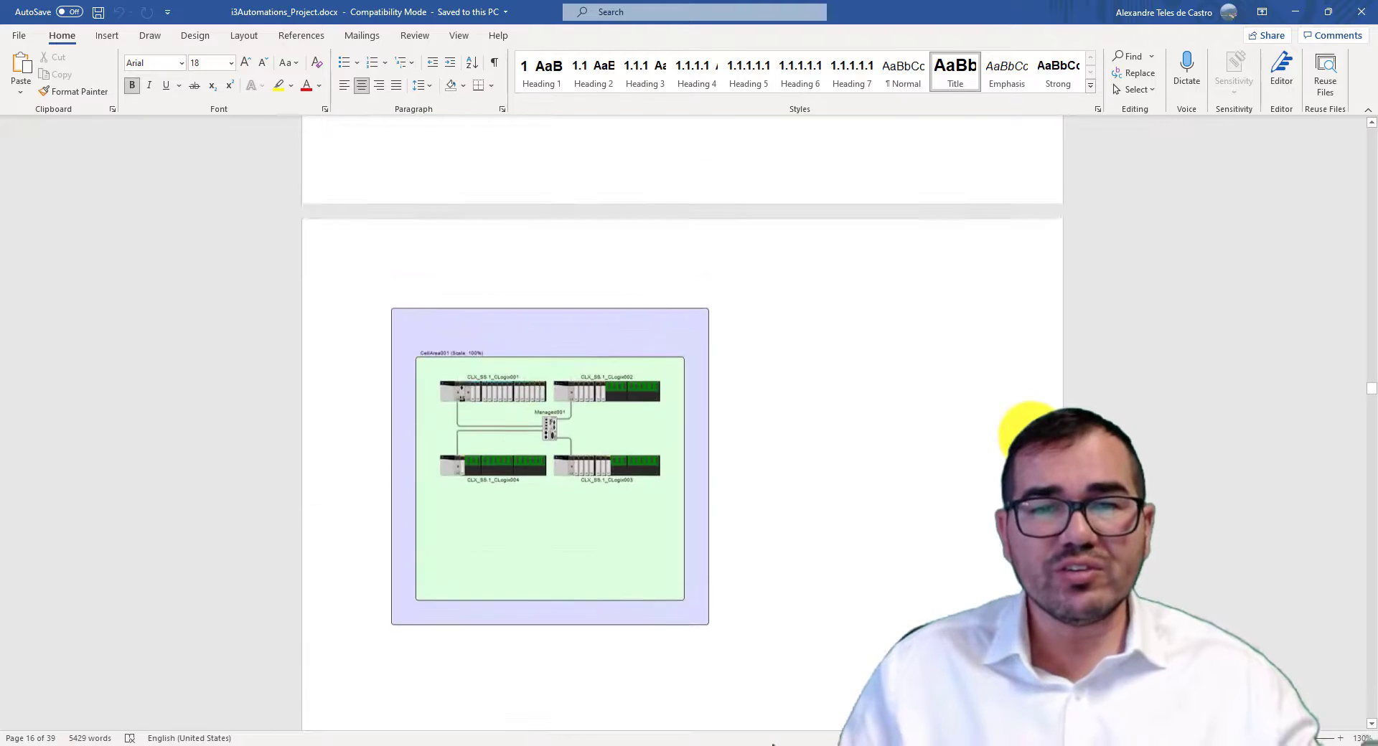
pyautogui.scroll(15, 1028, 428)
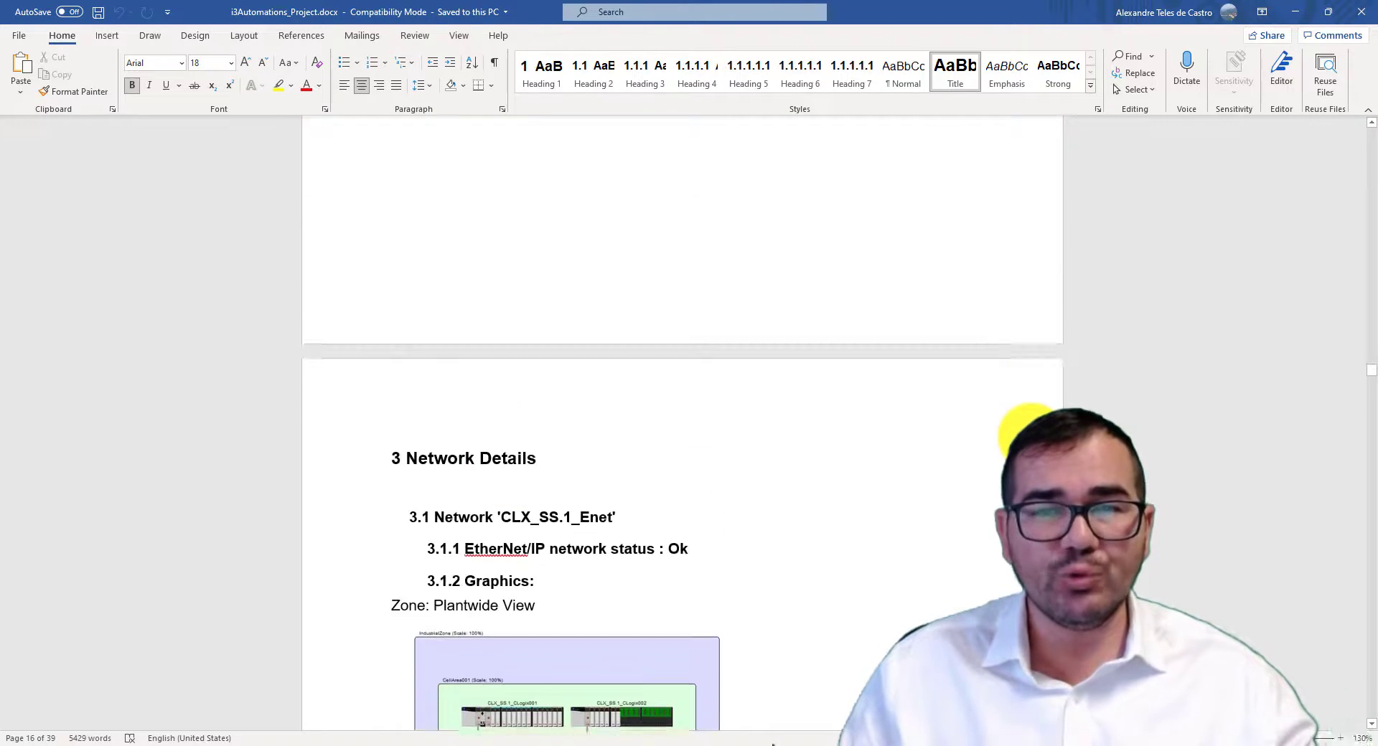
pyautogui.scroll(15, 1038, 416)
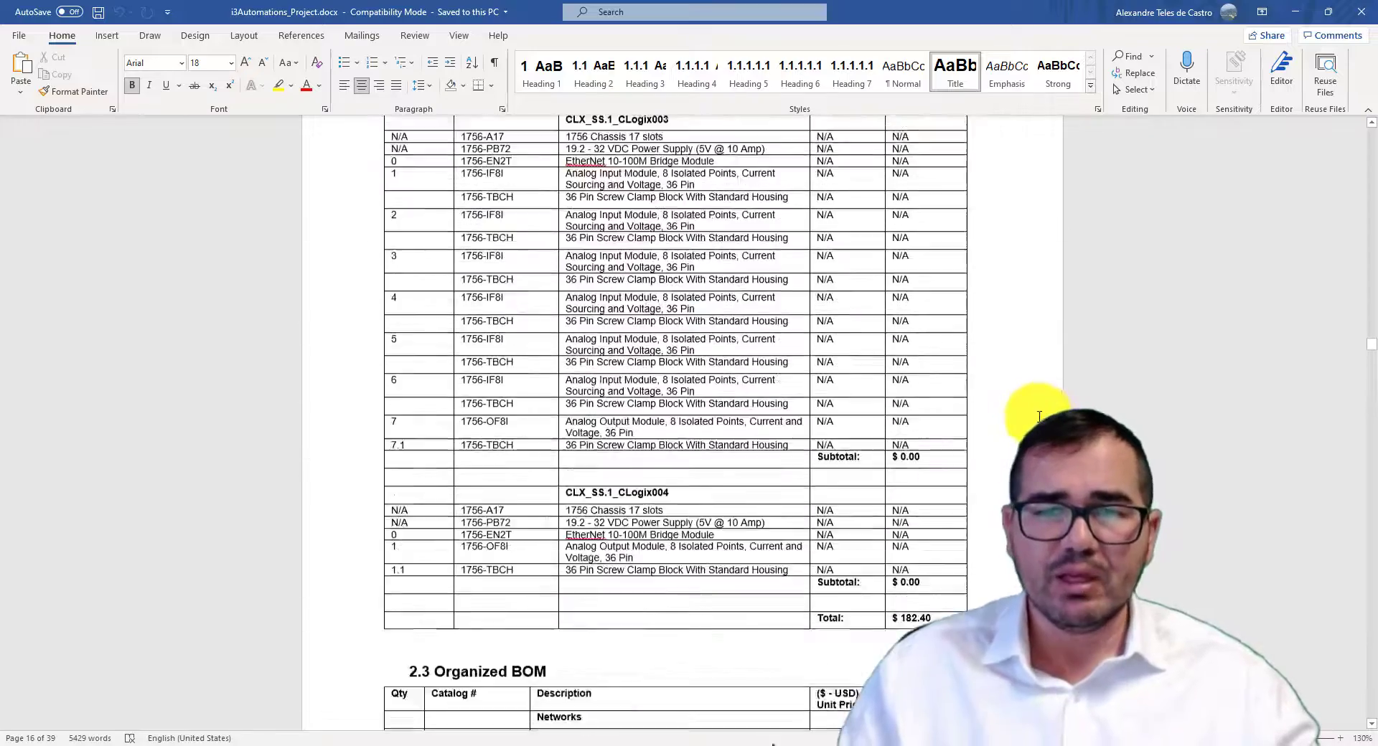
pyautogui.scroll(15, 1037, 410)
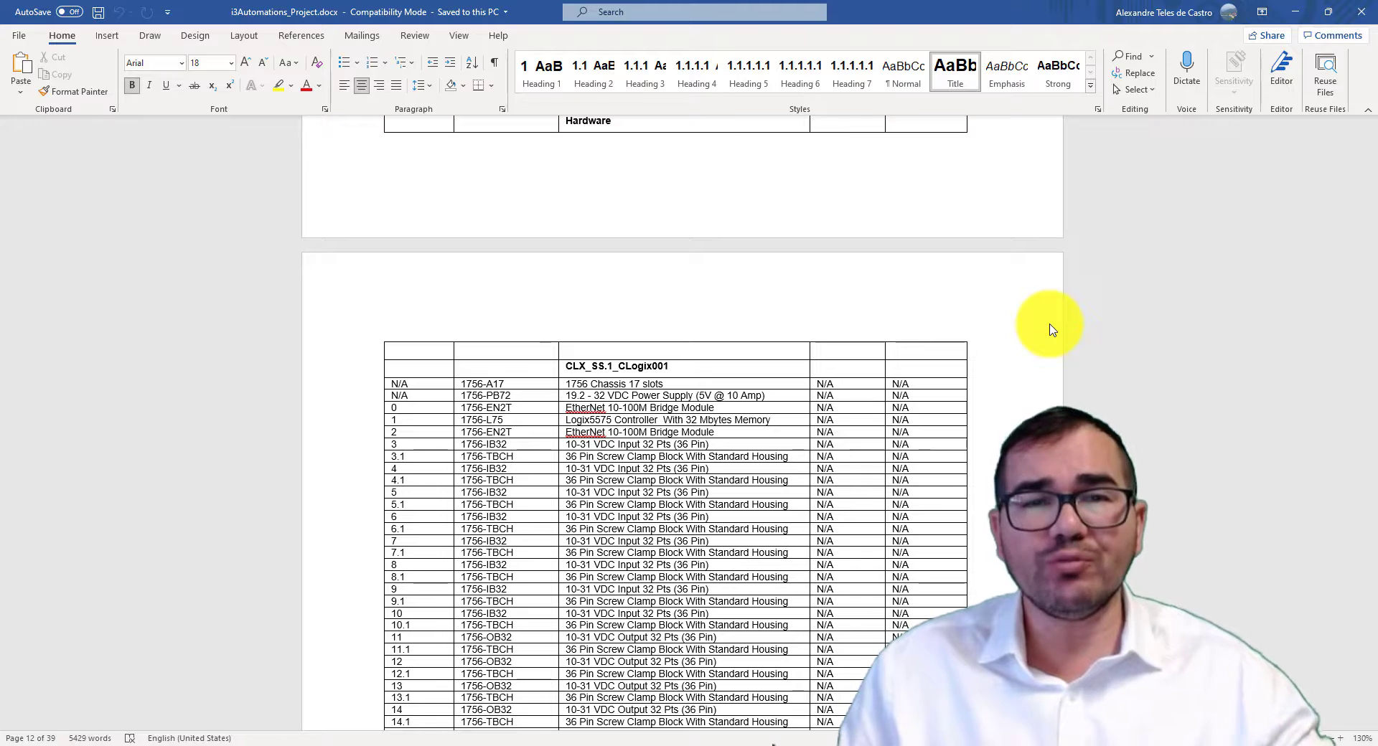
pyautogui.click(1361, 12)
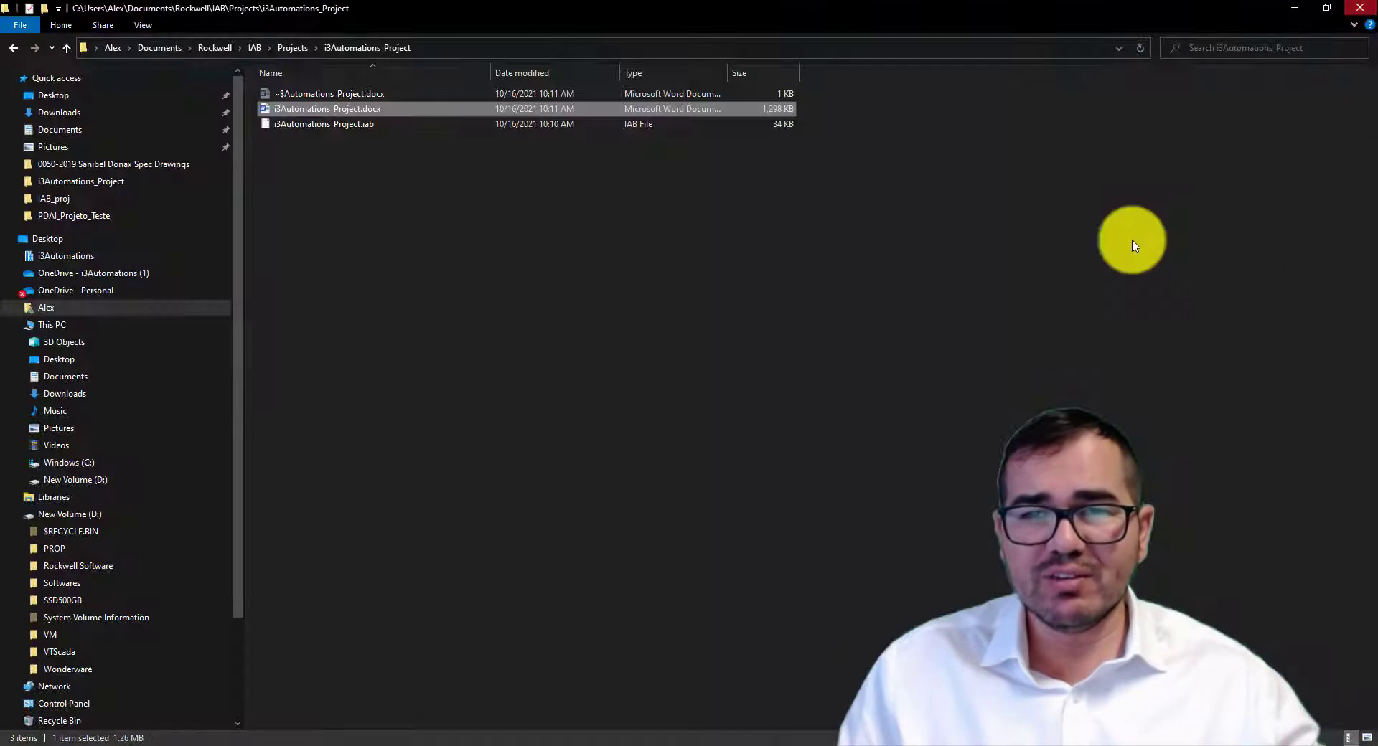
pyautogui.click(1359, 9)
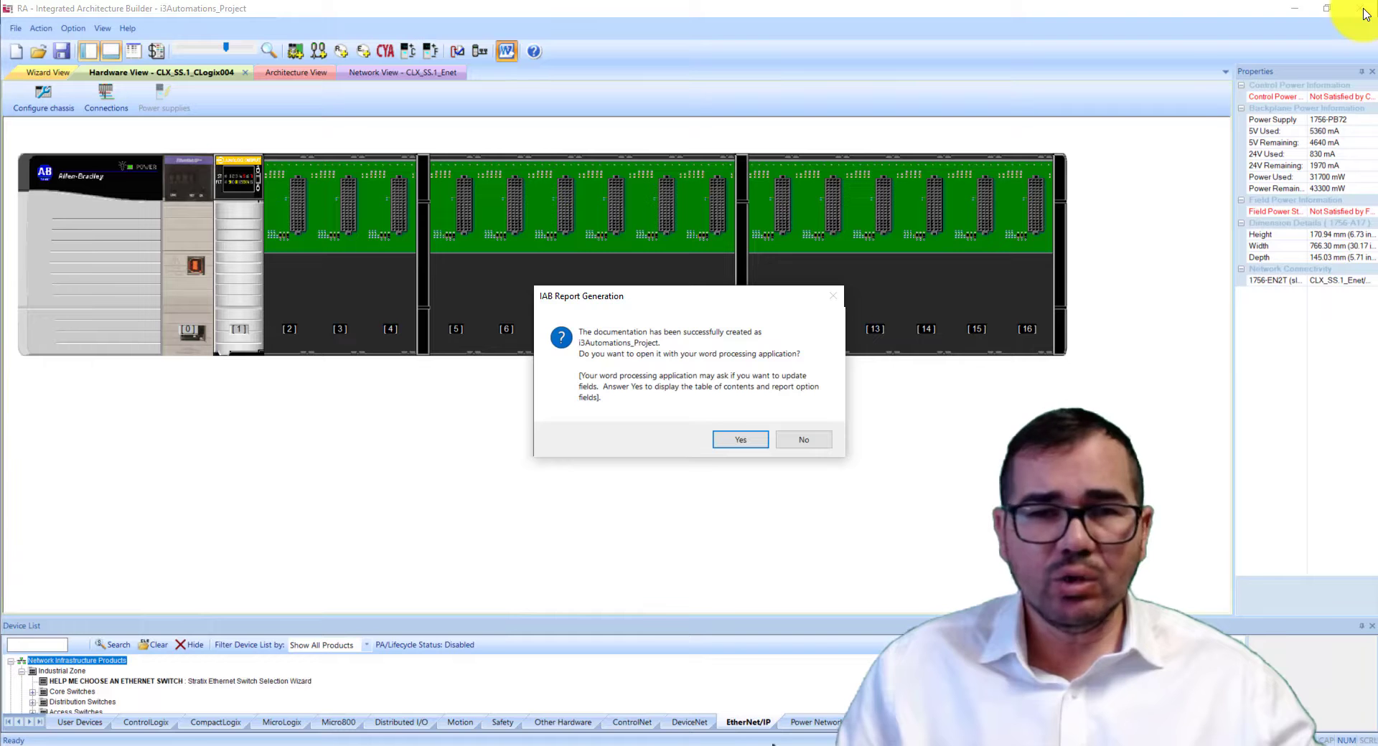
# Open the report from the report generation prompt with its fields updated, and close it without saving changes
pyautogui.click(762, 442)
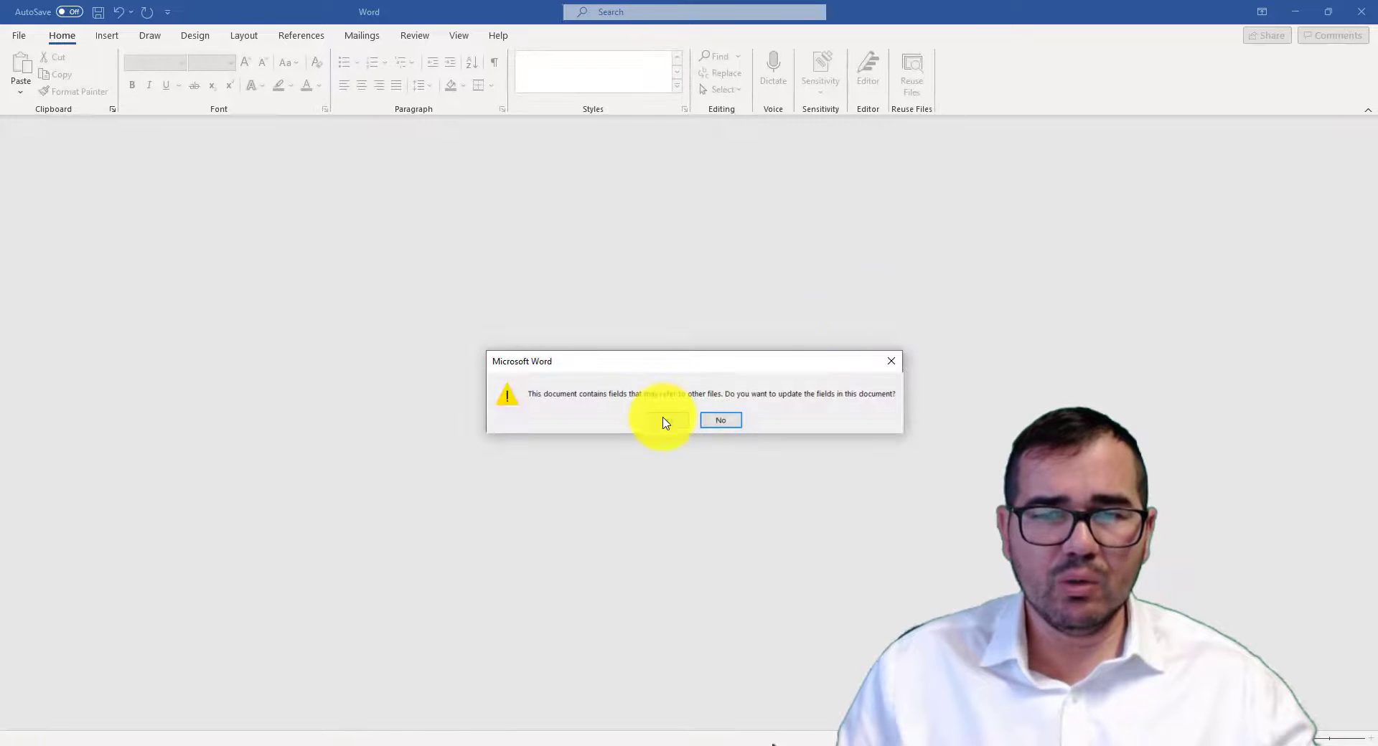
pyautogui.click(664, 421)
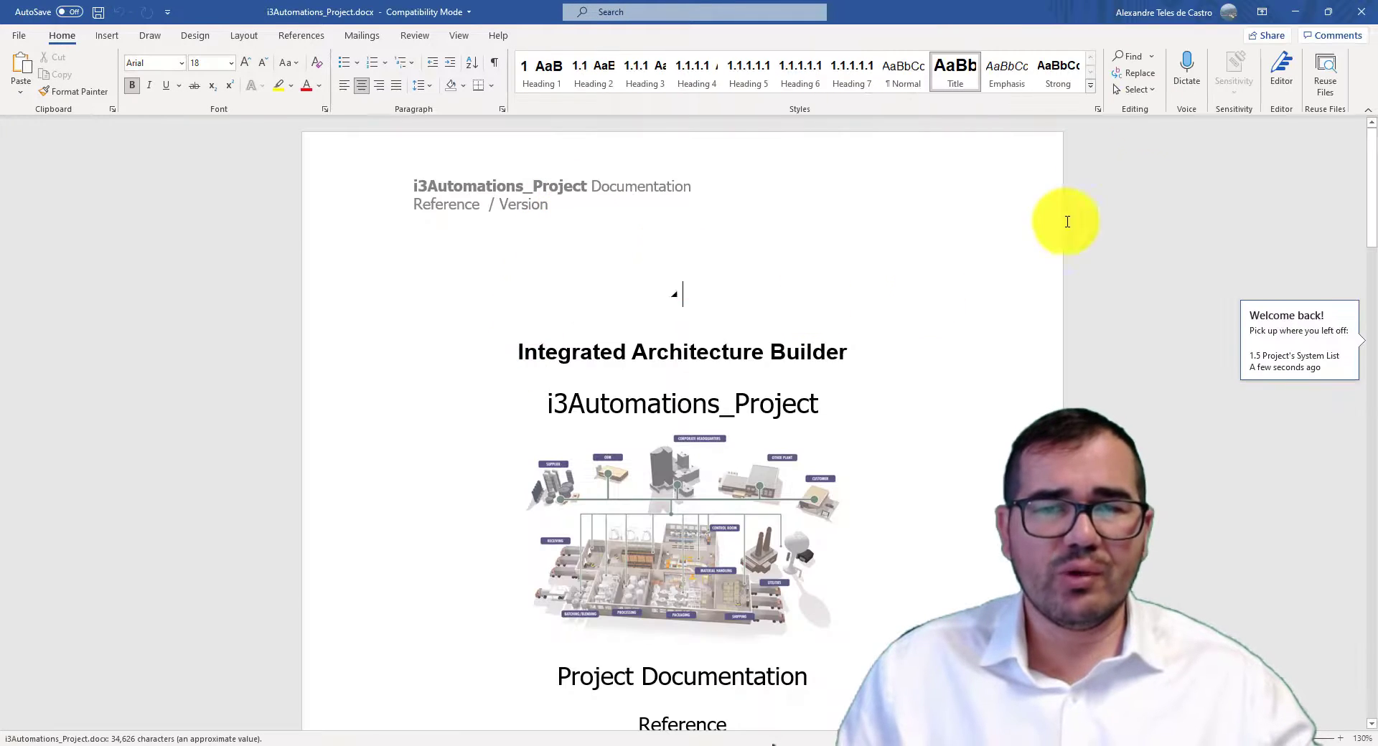
pyautogui.click(1358, 8)
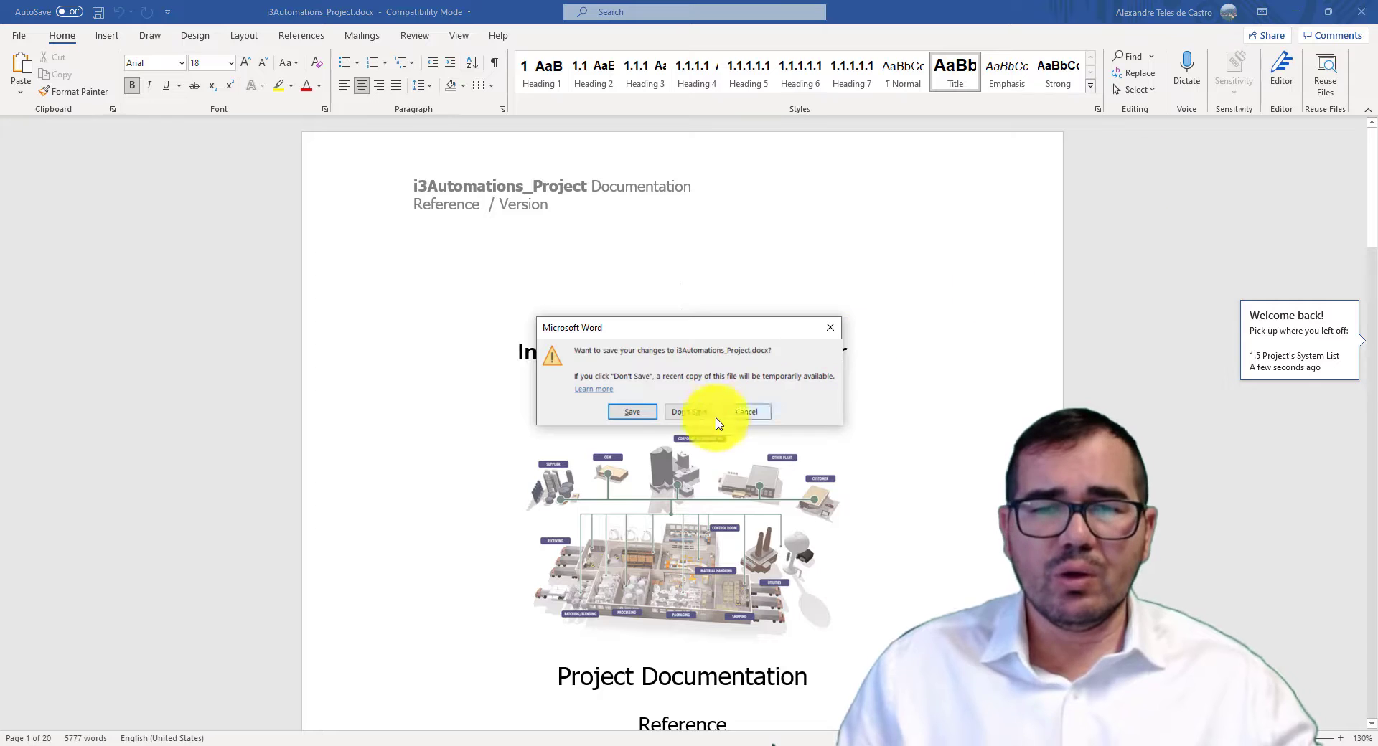
pyautogui.click(690, 412)
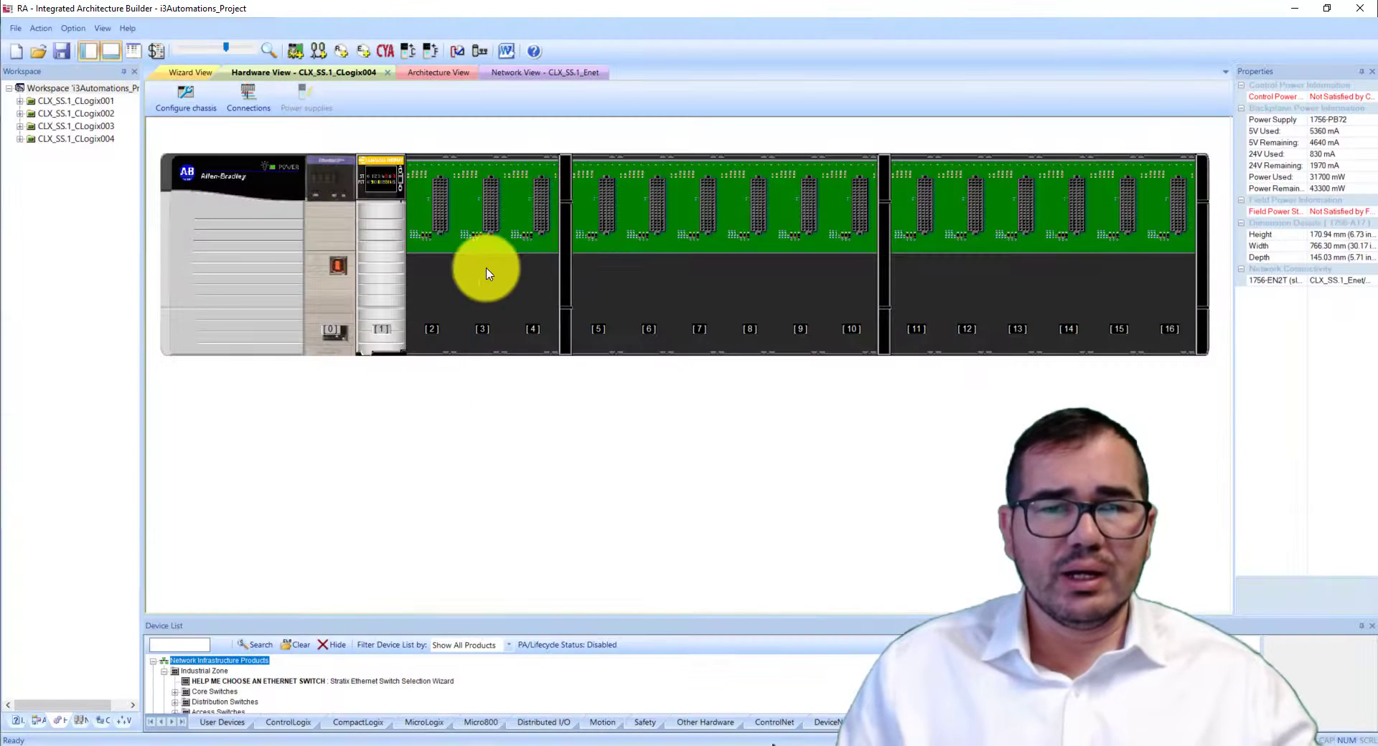
# Create a workspace named SLC500_i3_CompactLogix with the SLC 500 Migration Wizard, saving the changes to i3Automations_Project.iab
pyautogui.click(17, 53)
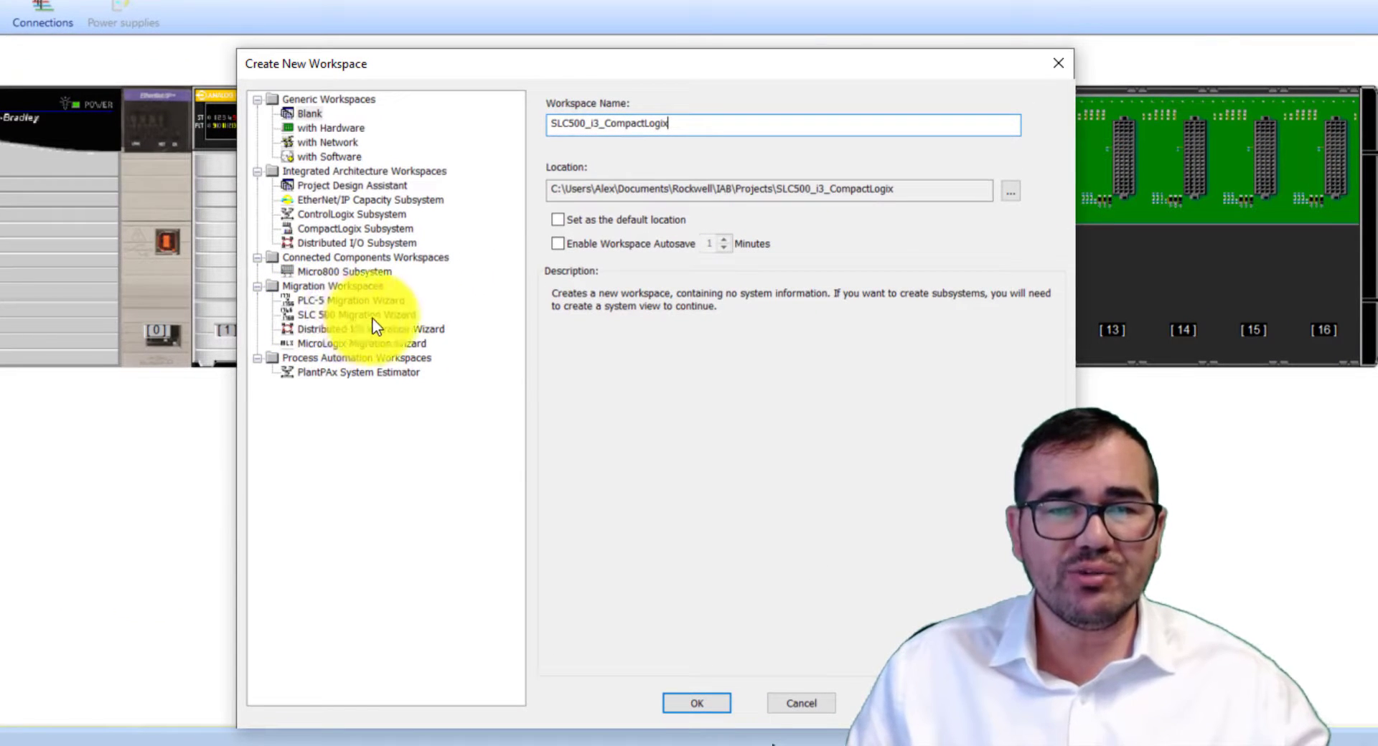
pyautogui.click(316, 316)
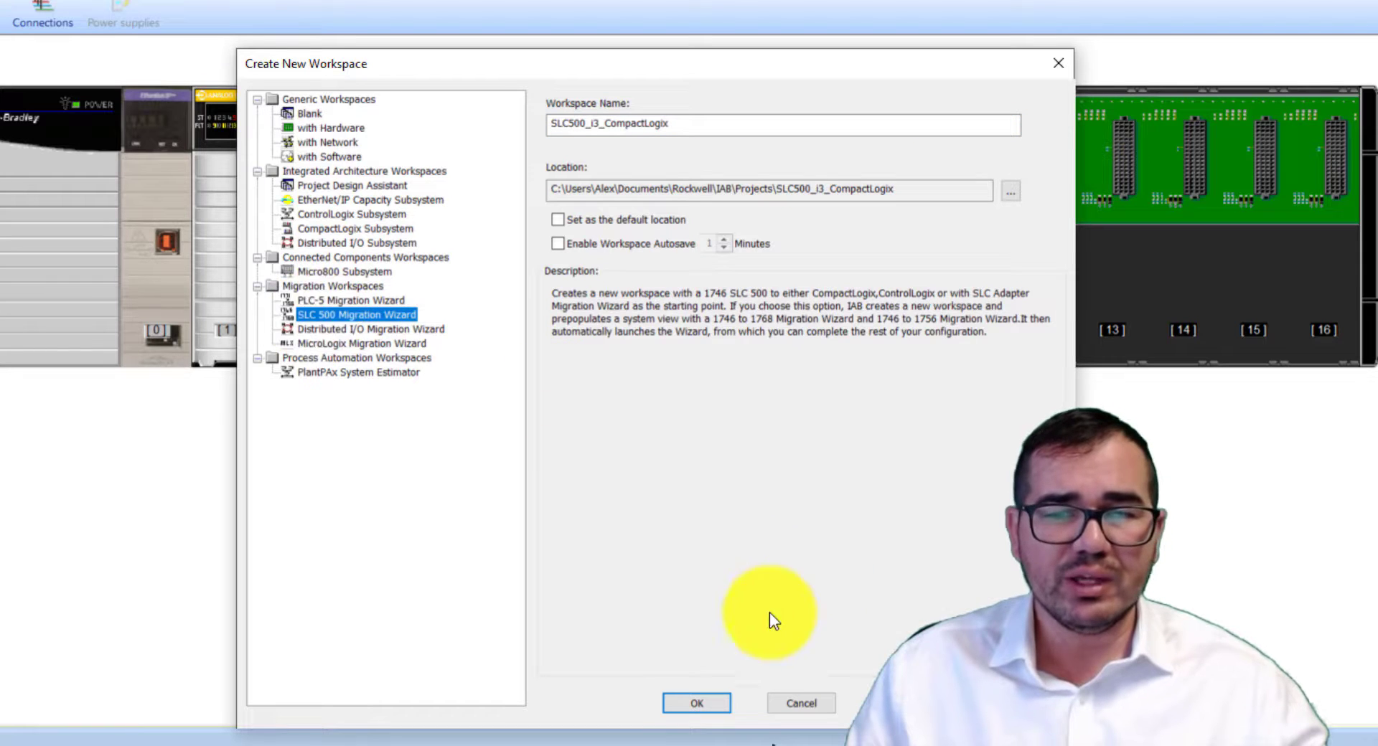
pyautogui.click(702, 703)
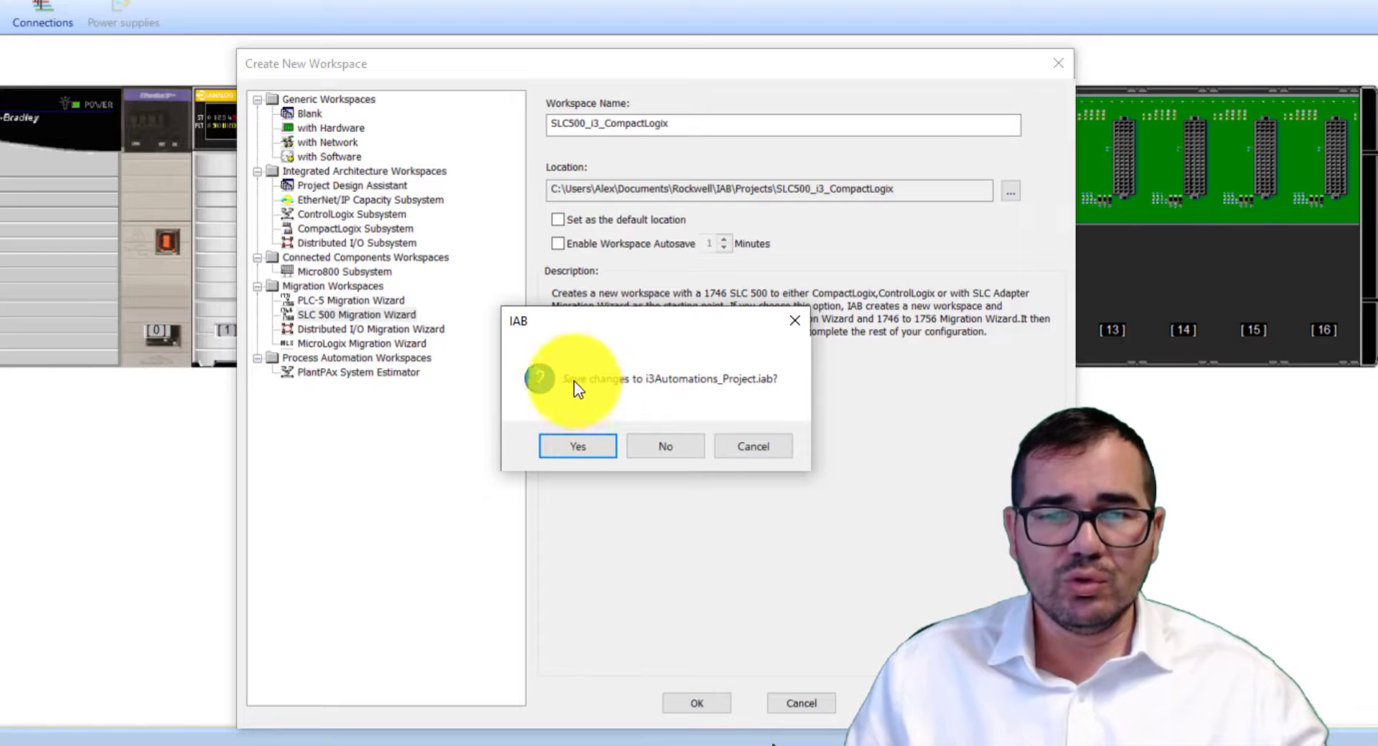
pyautogui.click(574, 446)
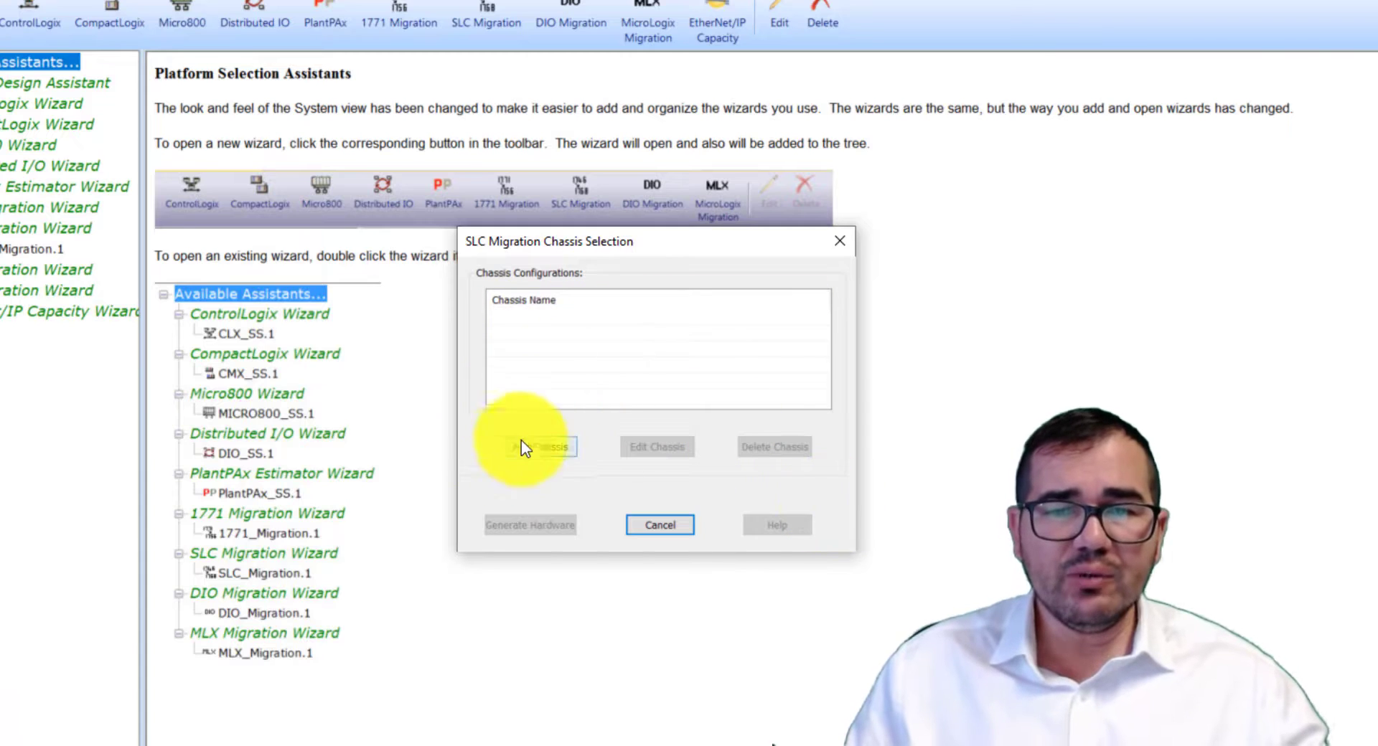
# Add a chassis named SLC500_Compact to the SLC migration
pyautogui.click(536, 445)
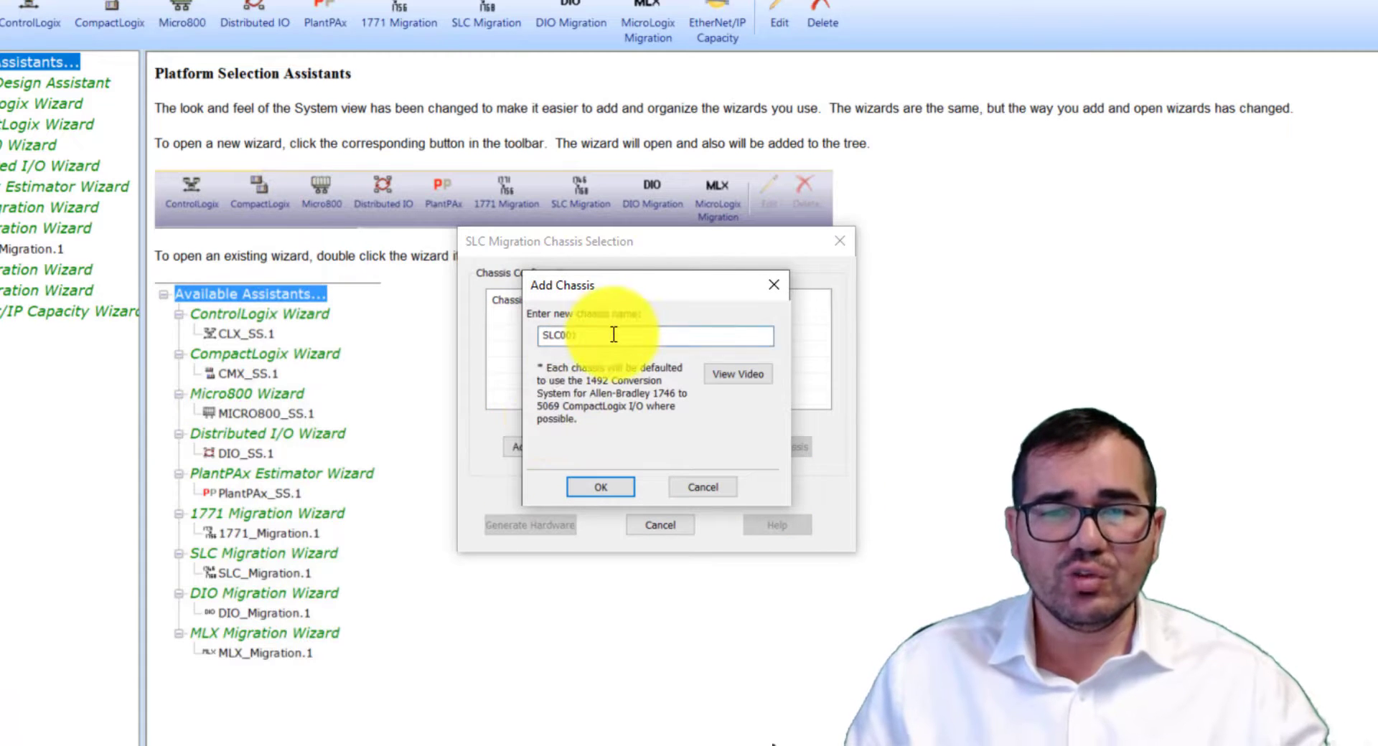
pyautogui.press('BackSpace')
pyautogui.press('BackSpace')
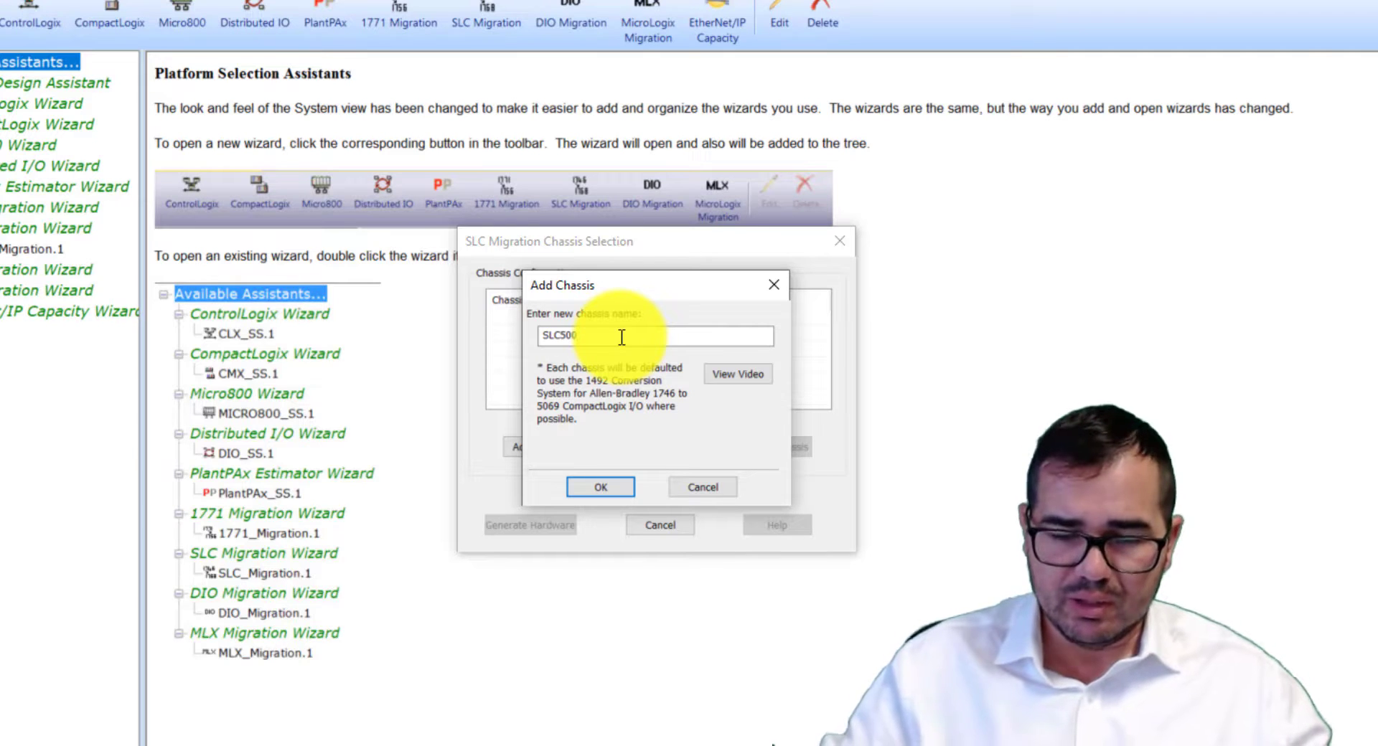
pyautogui.write('ct')
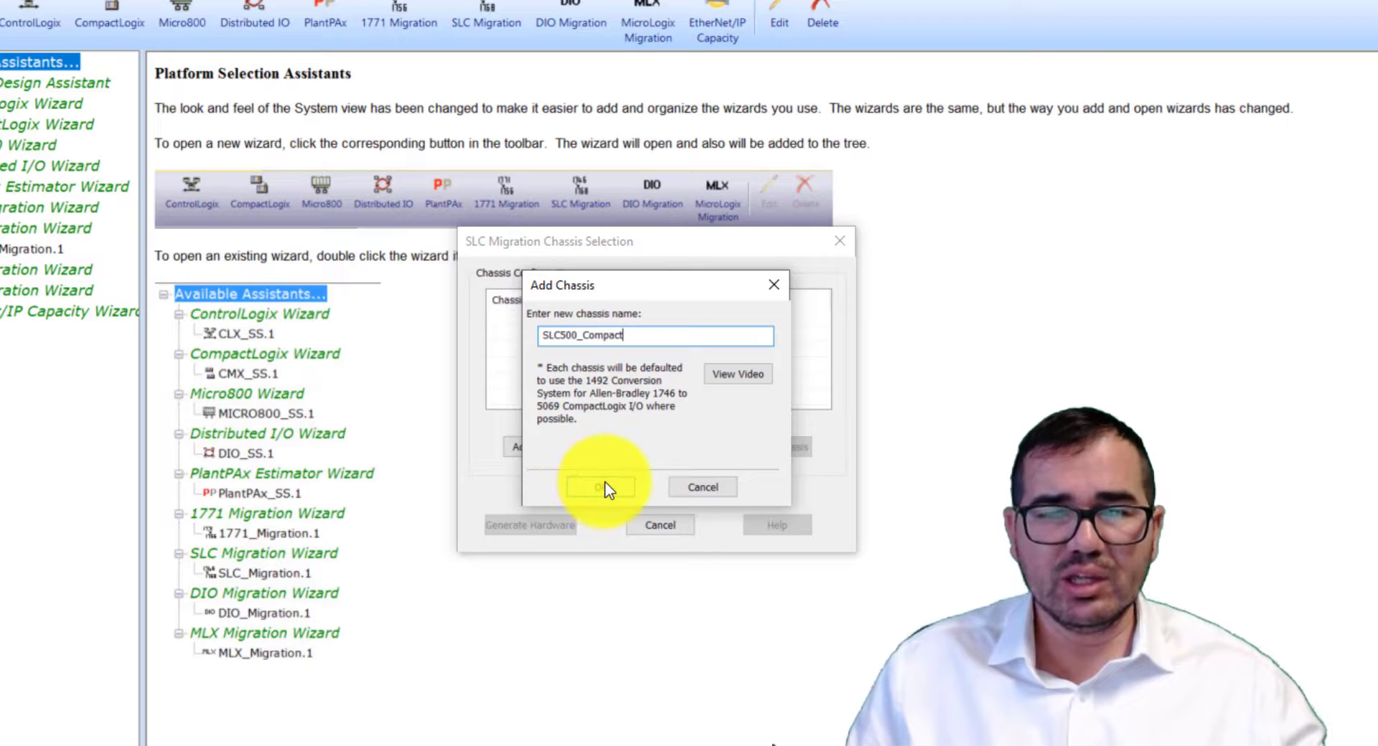
pyautogui.click(601, 487)
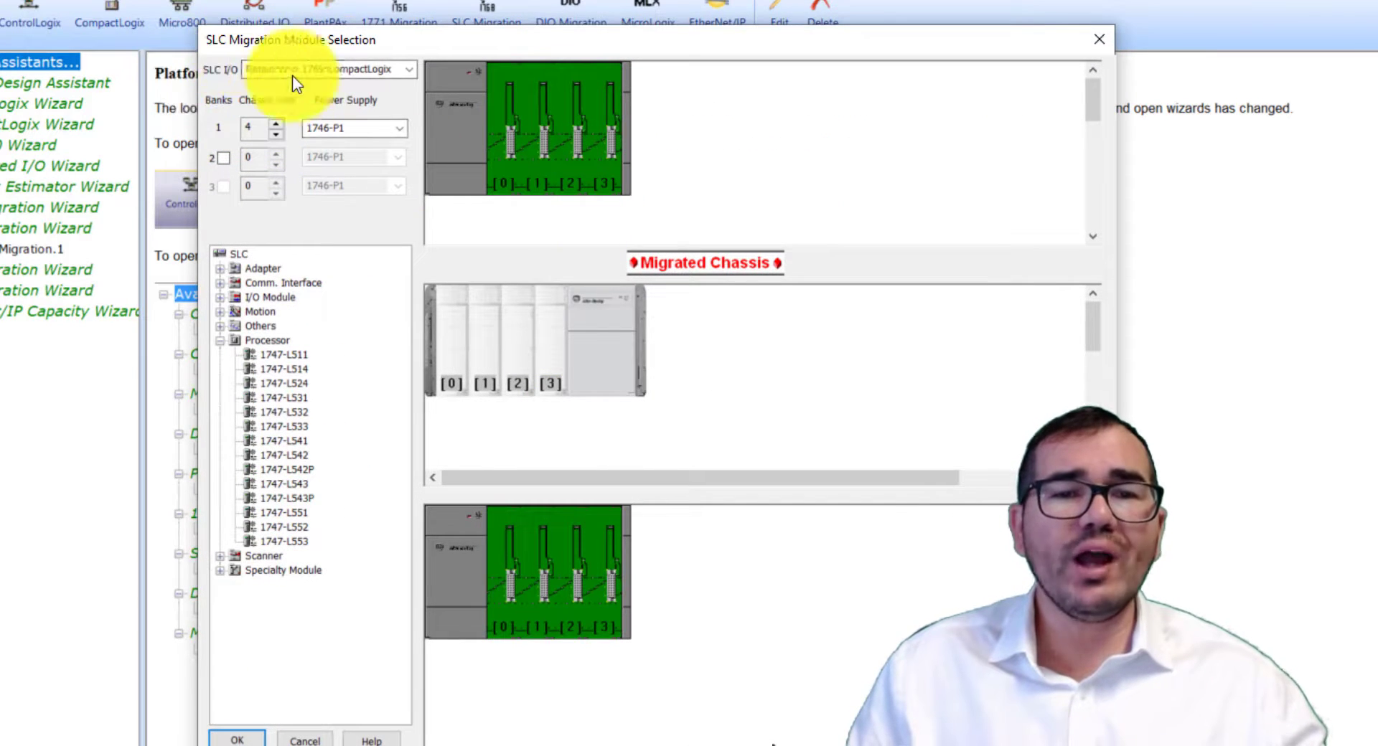
# Set the SLC I/O migration option to Replace With 5069 CompactLogix and the bank 1 chassis size to 13
pyautogui.click(412, 72)
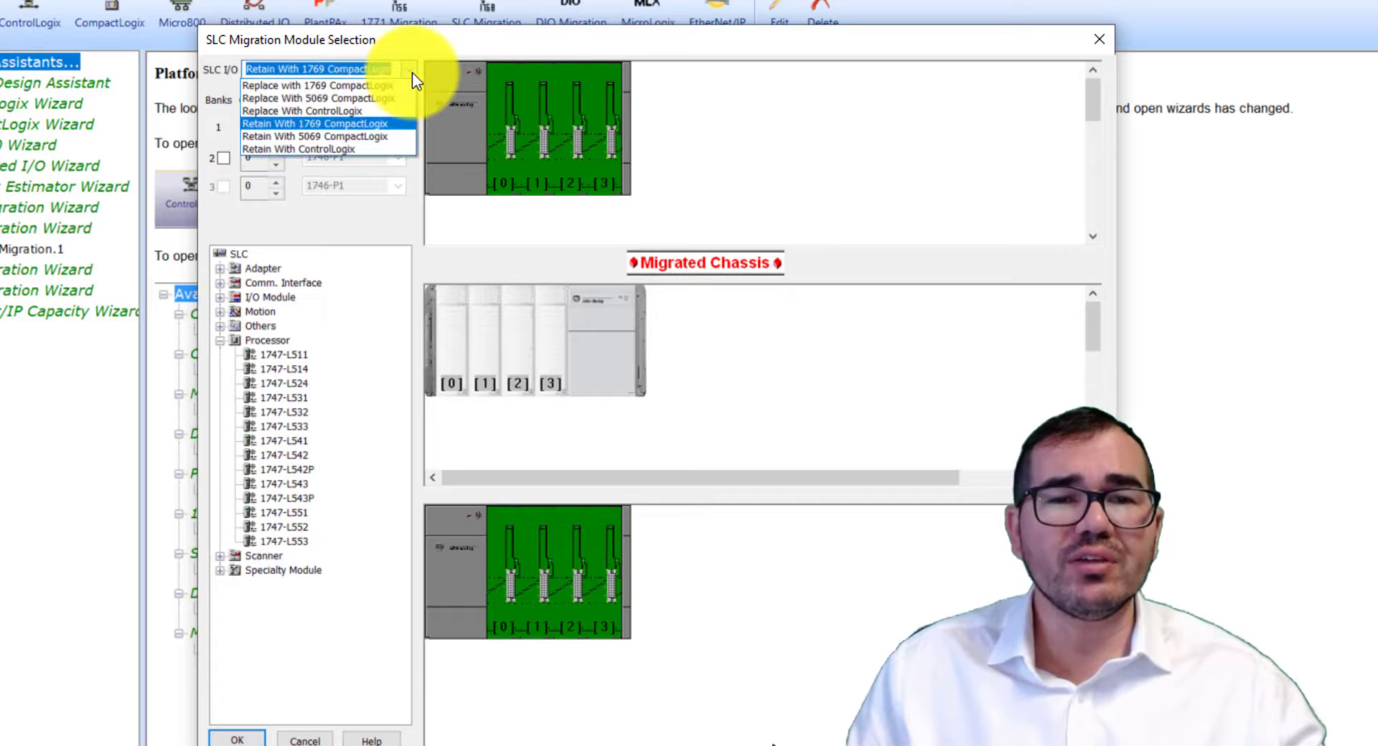
pyautogui.click(346, 98)
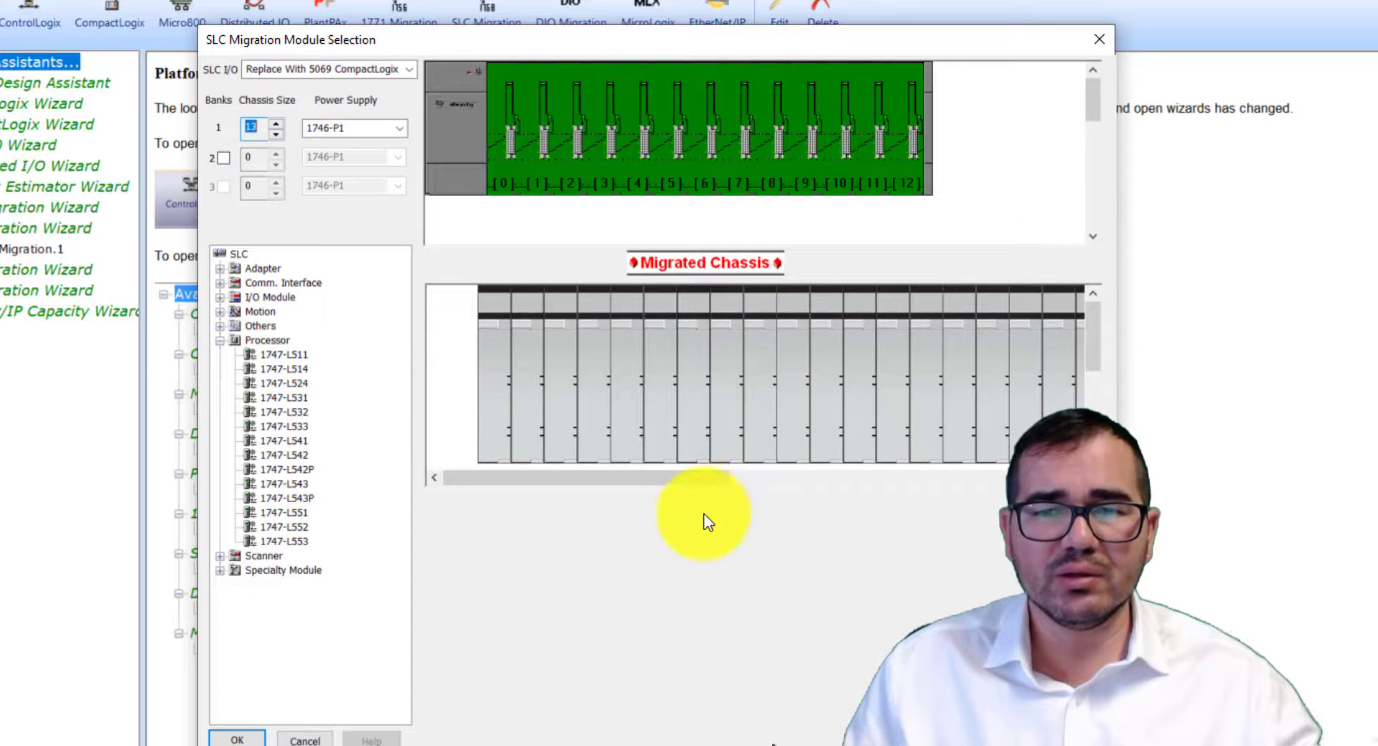
pyautogui.moveTo(717, 478); pyautogui.dragTo(310, 493)
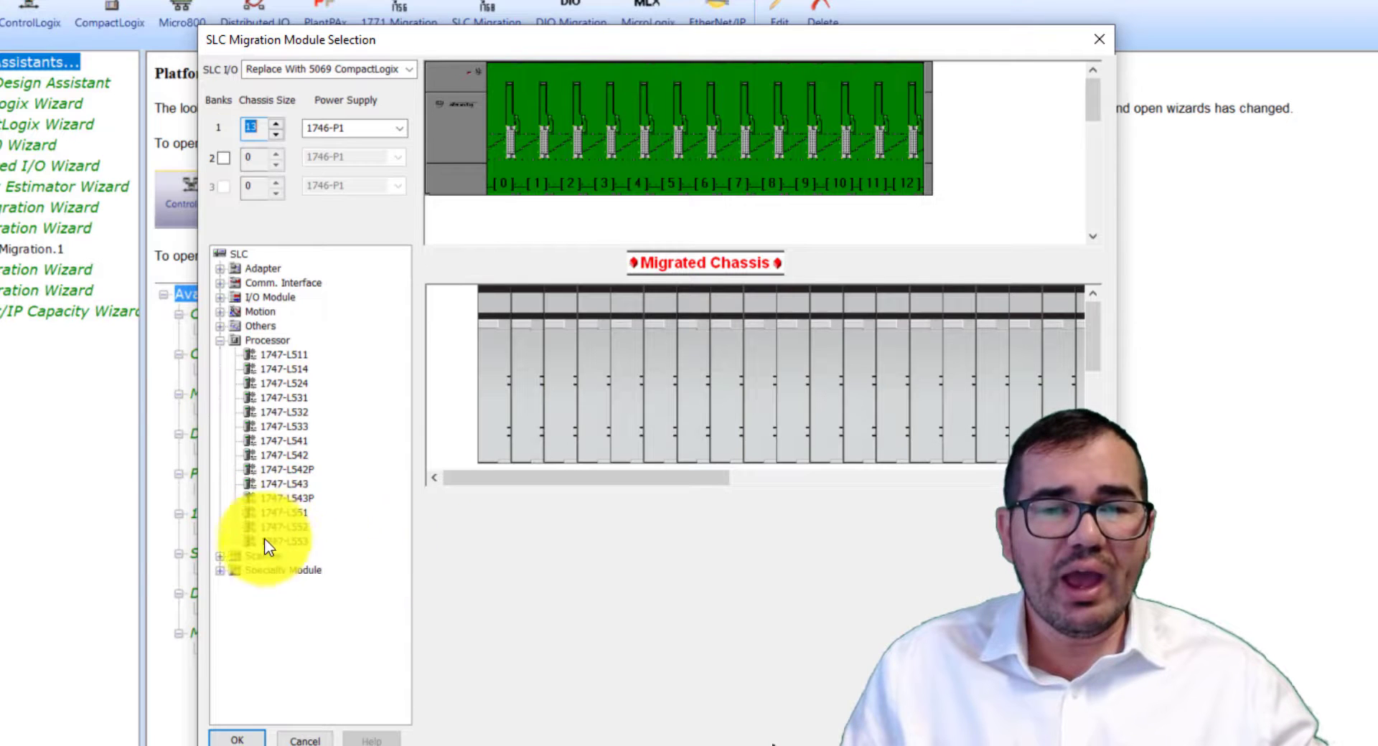
# Place a 1747-L553 processor in slot 0 of the SLC chassis and choose 5069-L320ER as its migration processor
pyautogui.moveTo(296, 545); pyautogui.dragTo(509, 108)
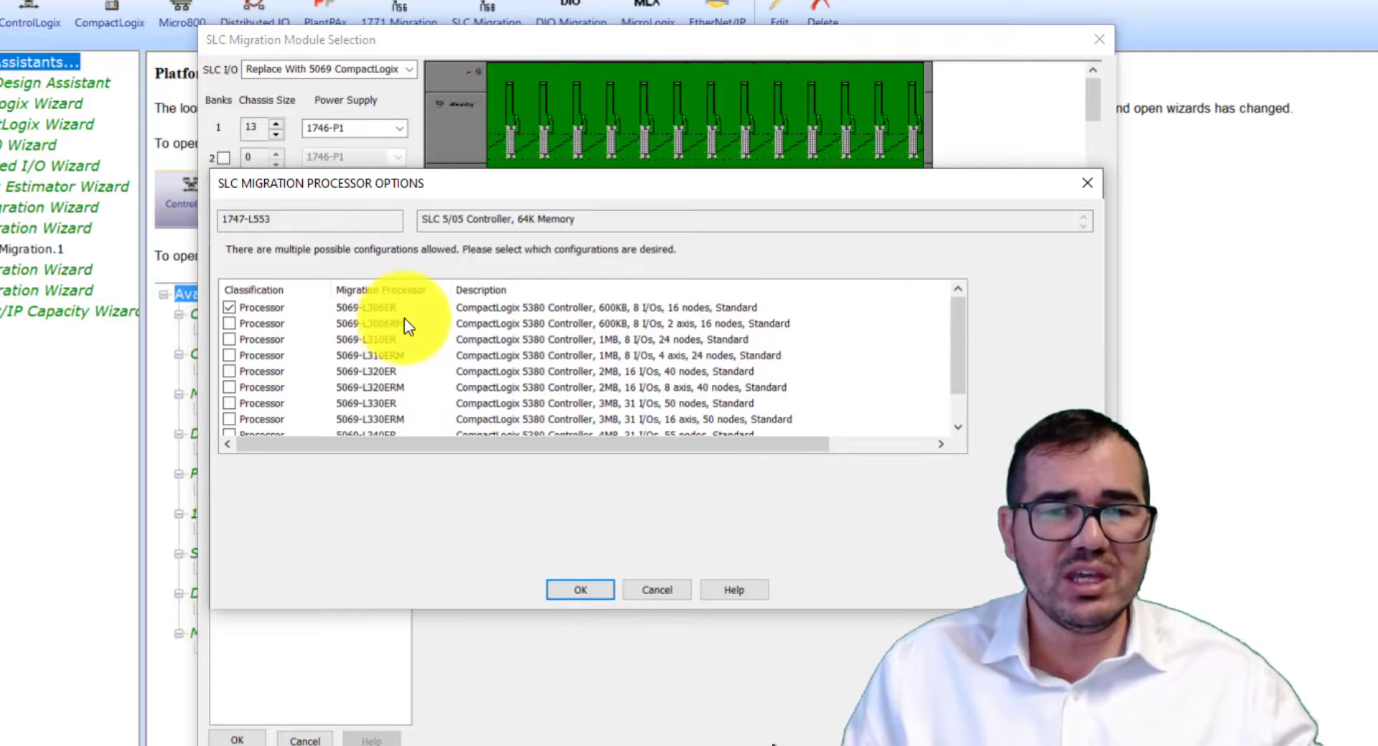
pyautogui.scroll(-1, 439, 366)
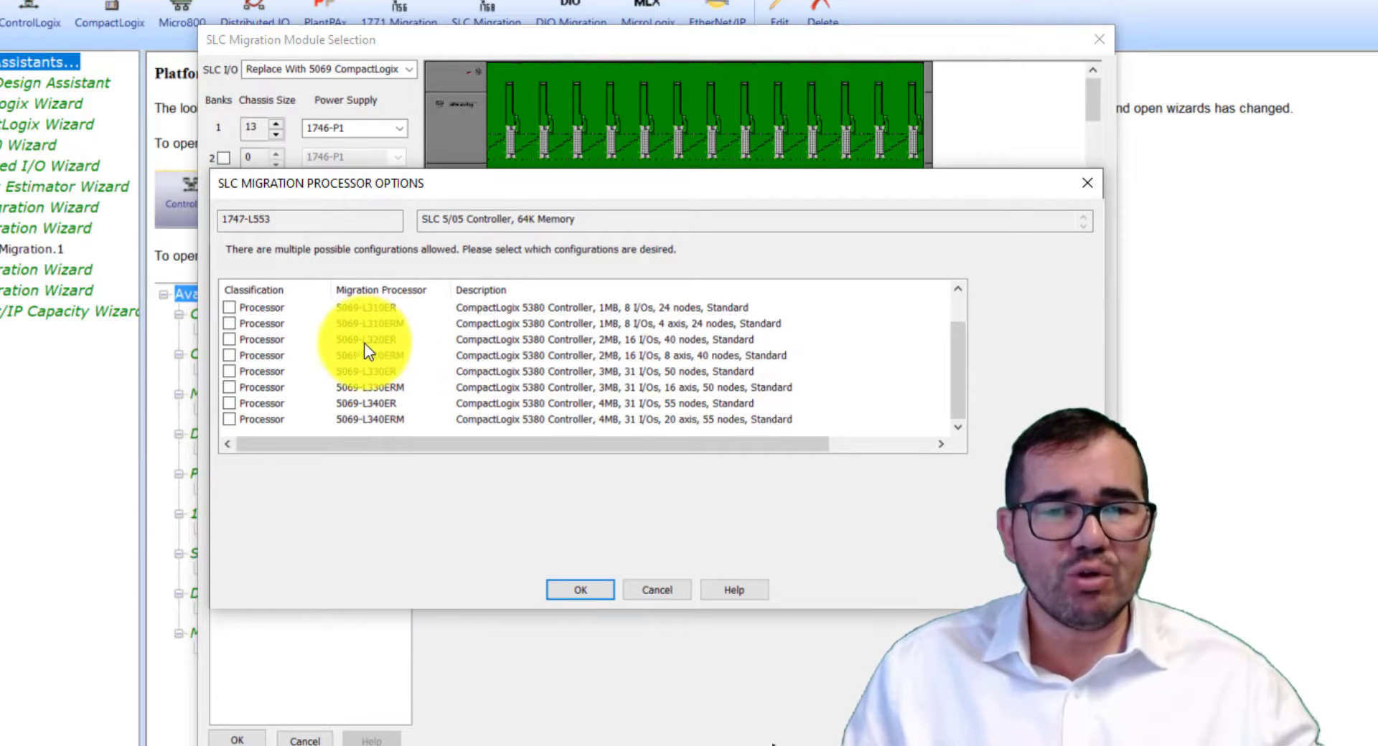
pyautogui.click(228, 341)
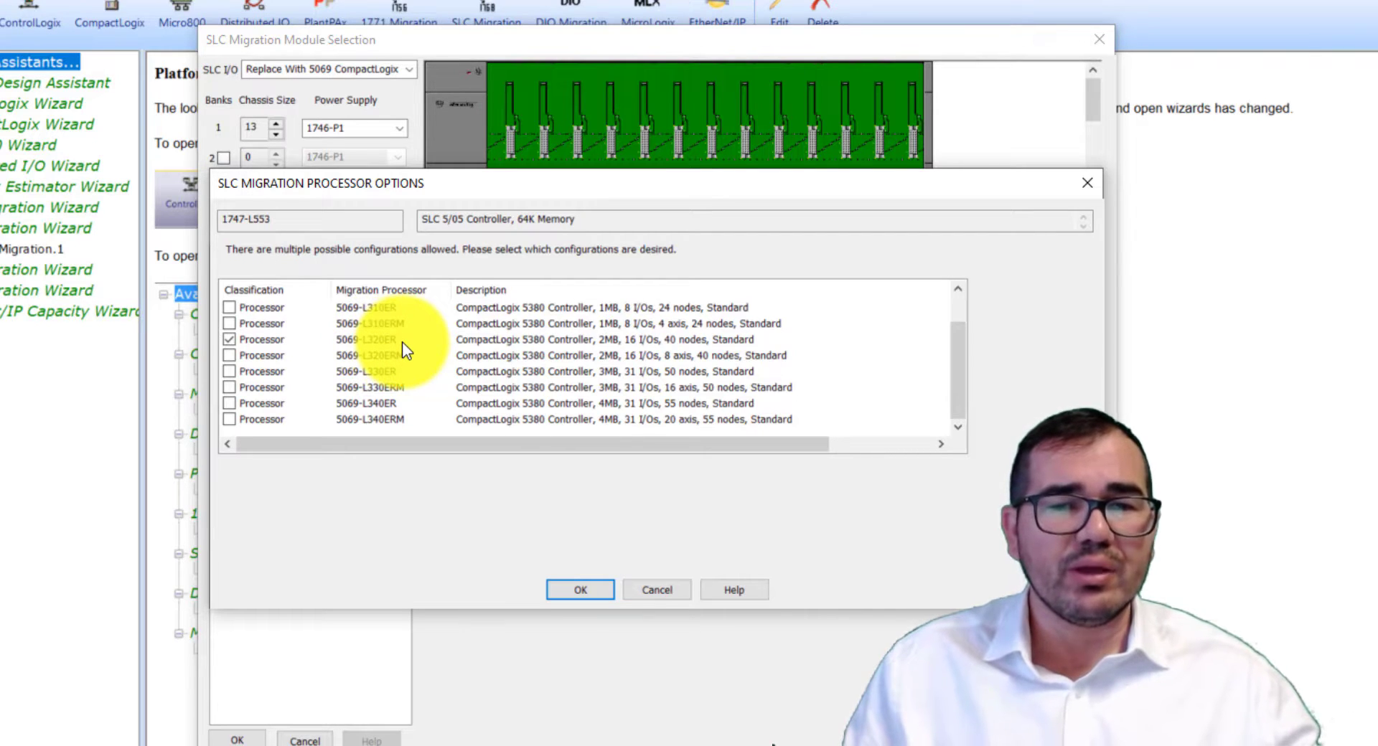
pyautogui.click(376, 341)
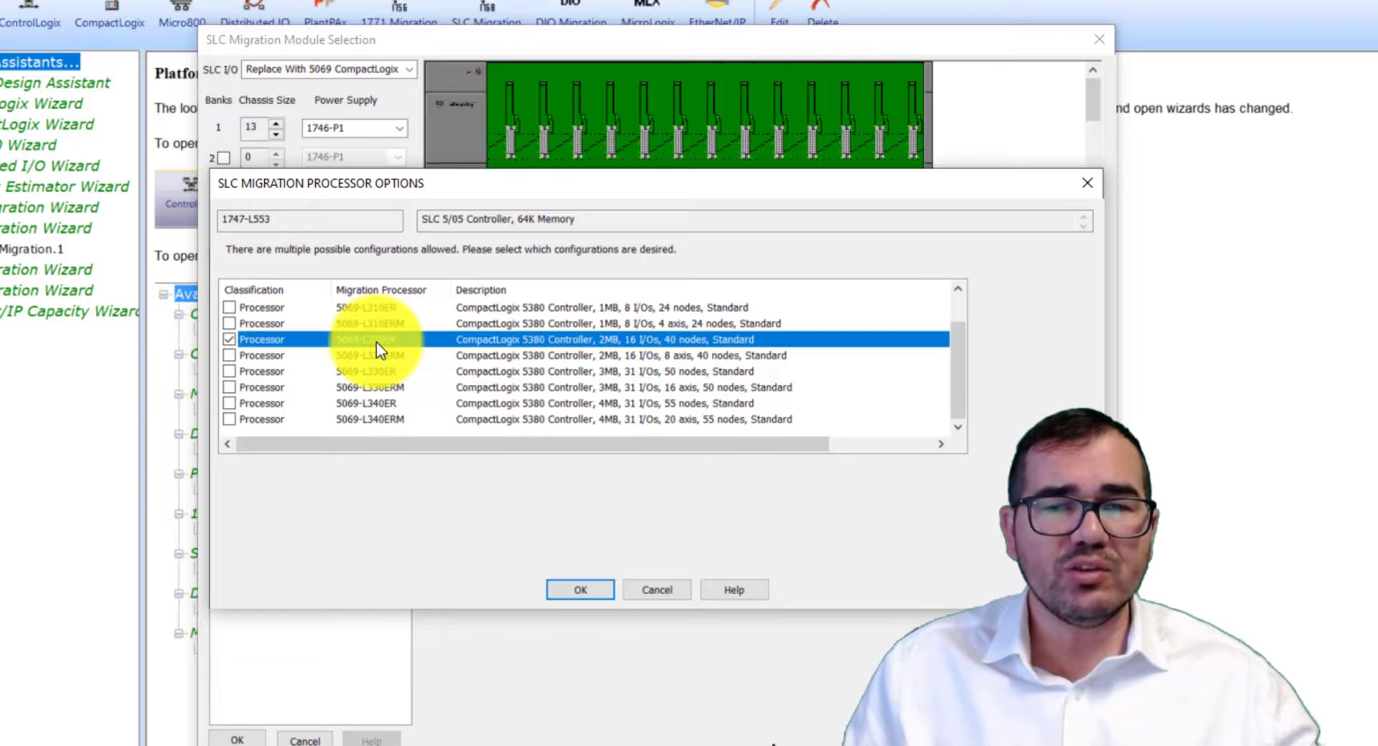
pyautogui.click(580, 589)
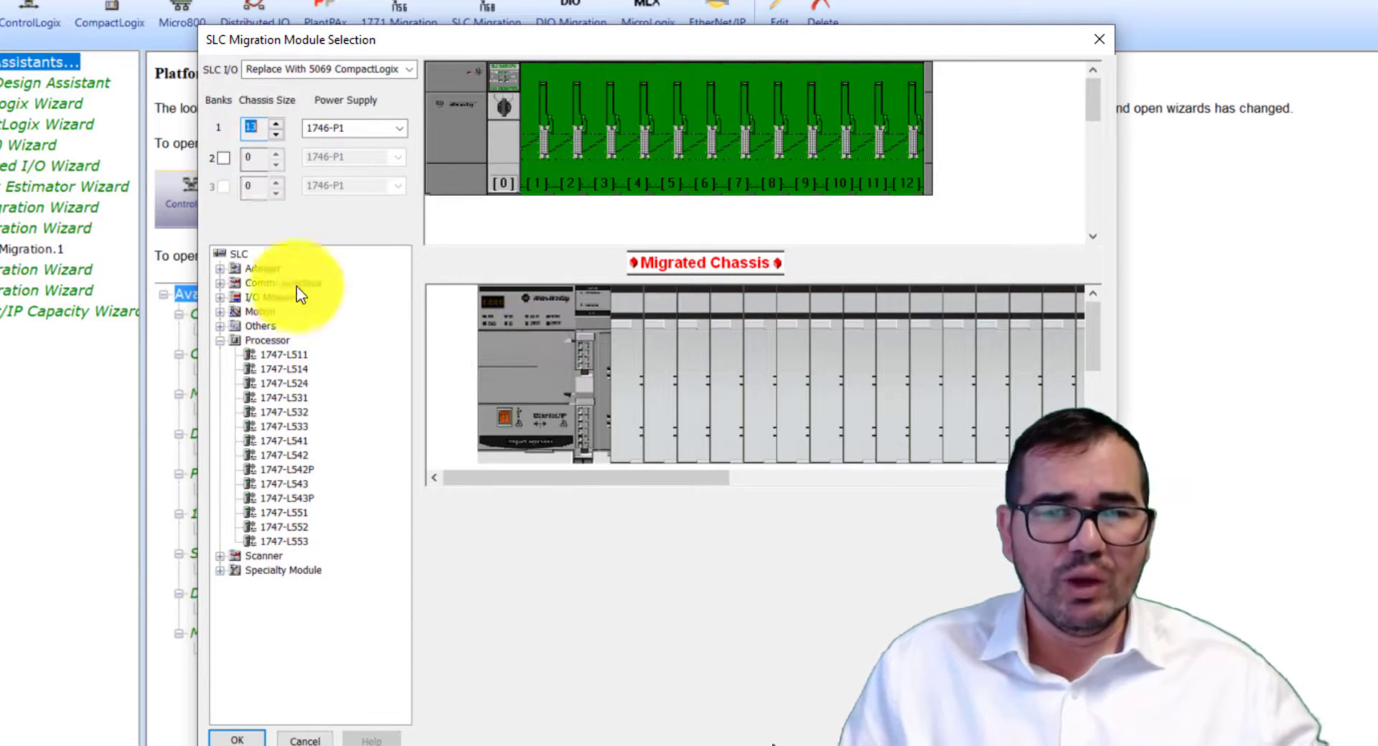
# Place the digital input modules 1746-IB32 in slot 1 and 1746-IB8 in slot 2 of the SLC chassis
pyautogui.click(221, 298)
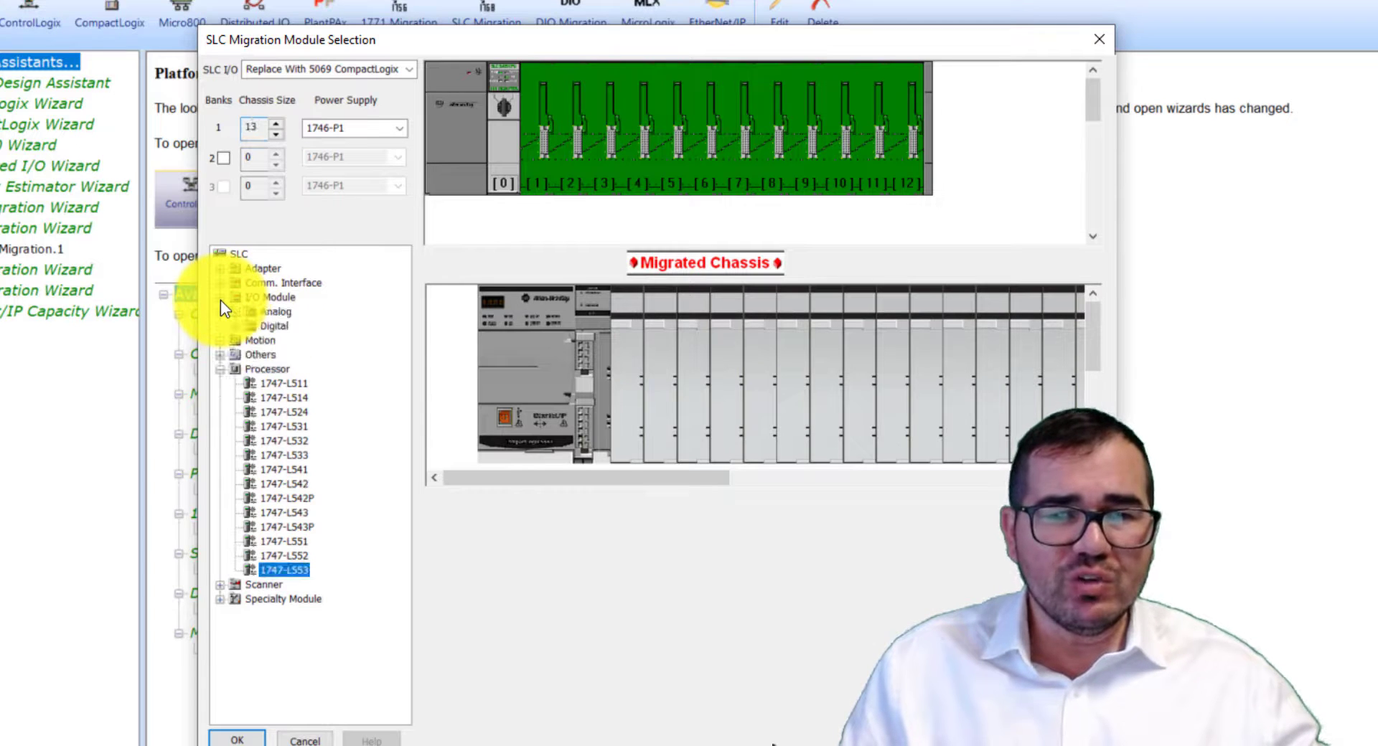
pyautogui.click(235, 326)
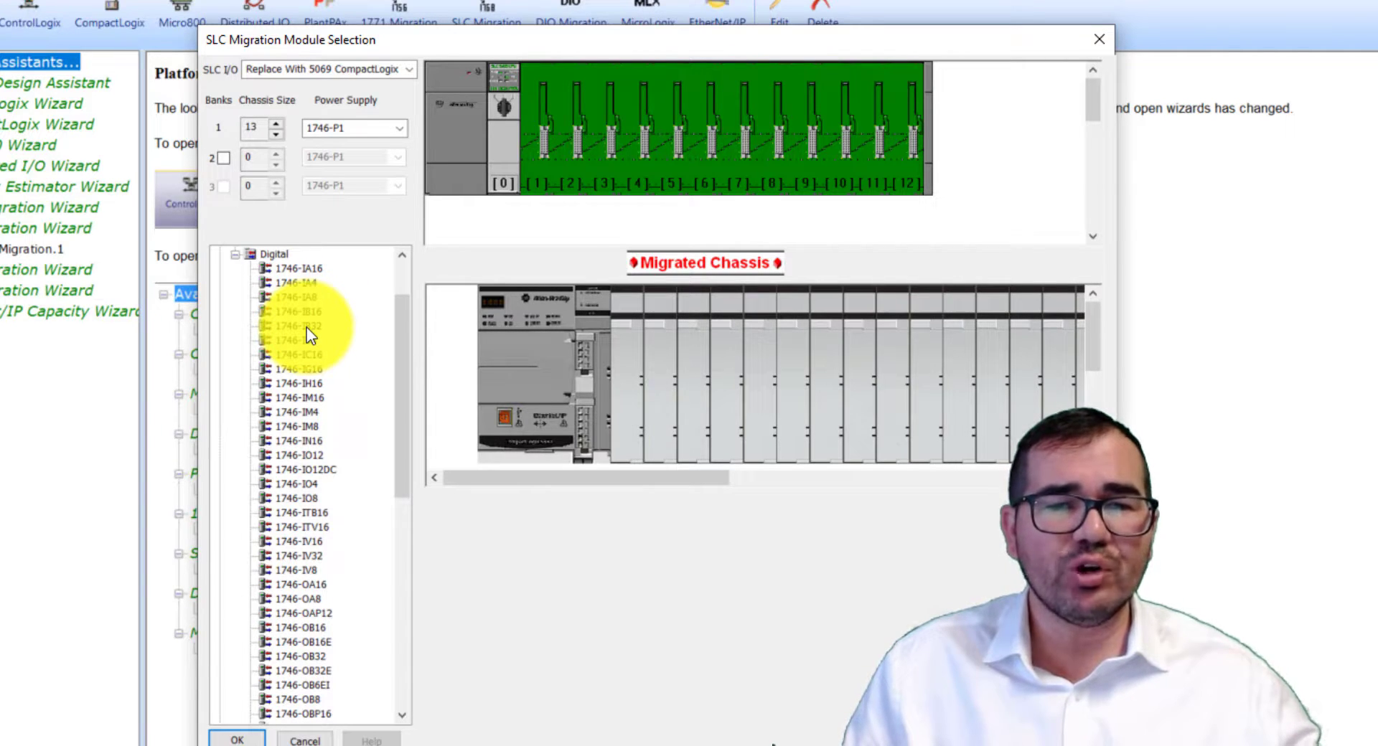
pyautogui.moveTo(307, 328); pyautogui.dragTo(559, 148)
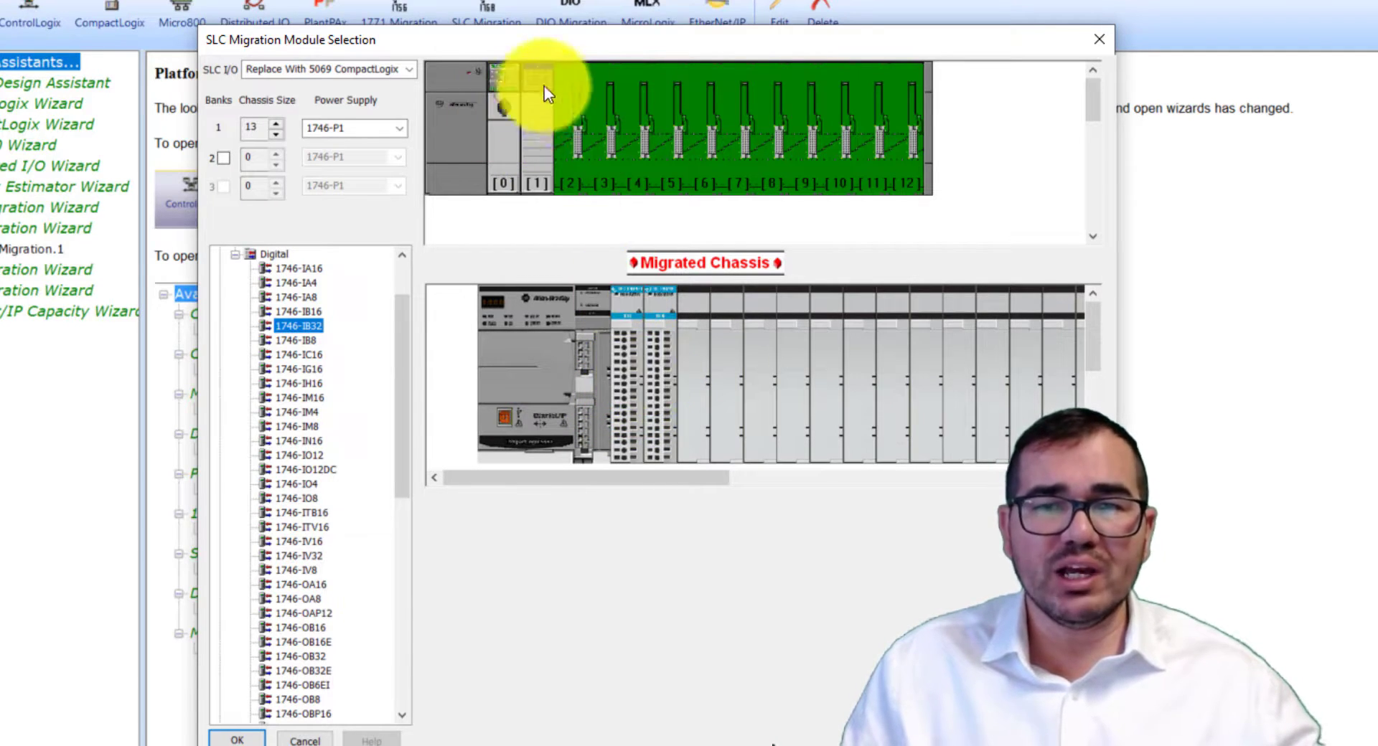
pyautogui.click(541, 125)
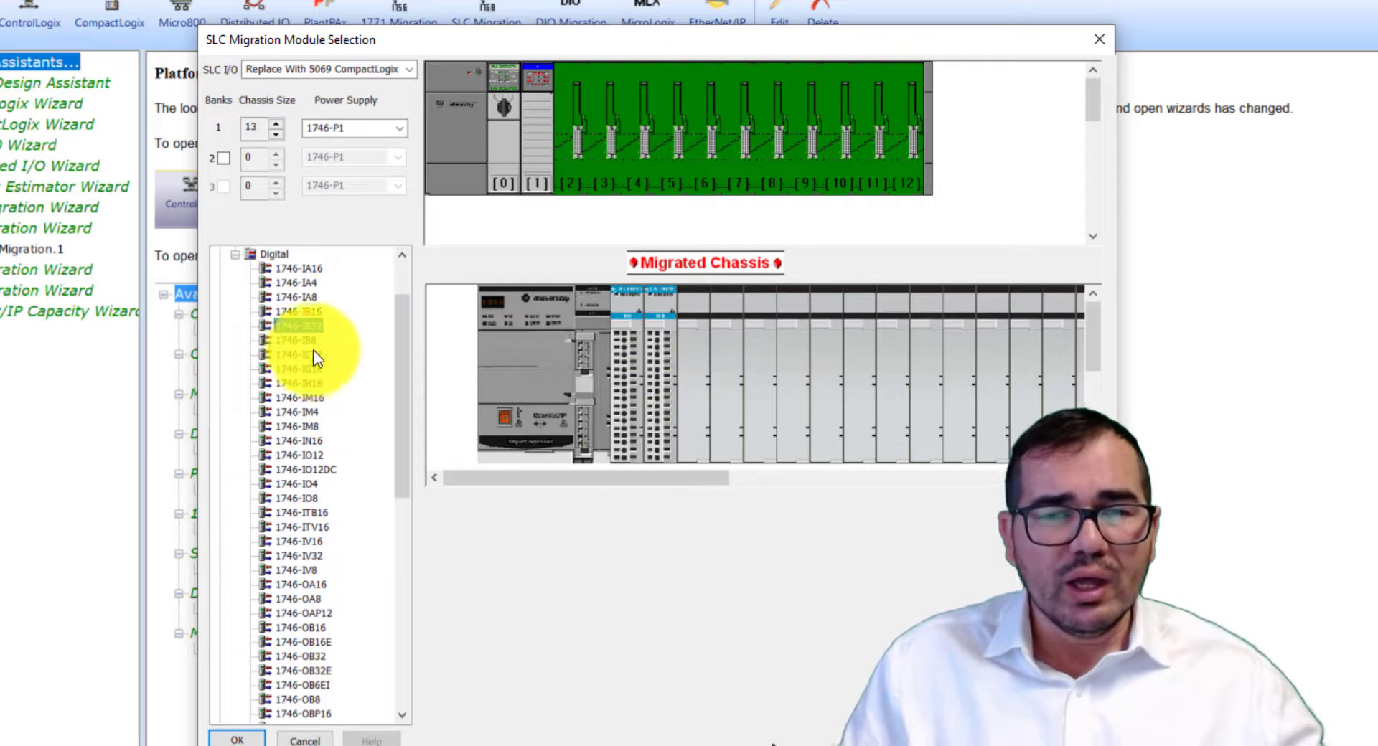
pyautogui.moveTo(301, 341); pyautogui.dragTo(595, 159)
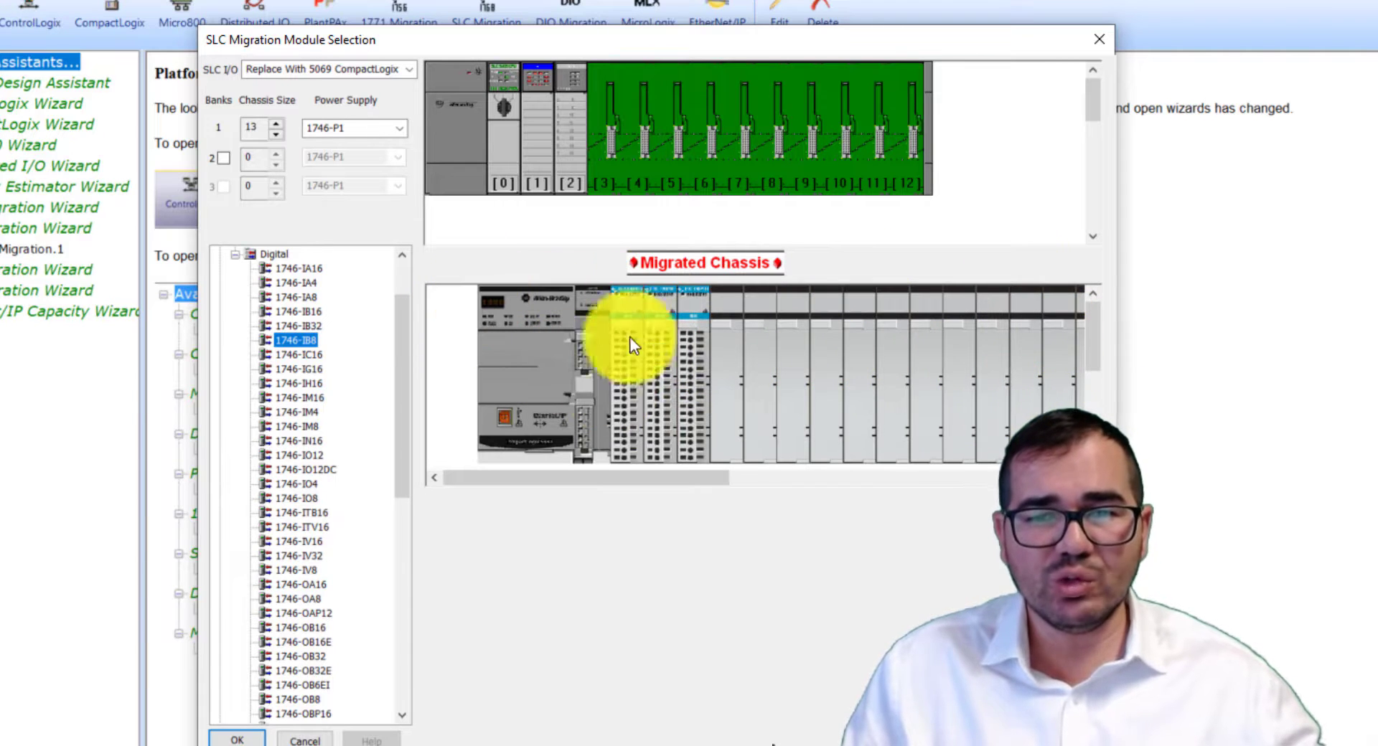
pyautogui.moveTo(682, 386)
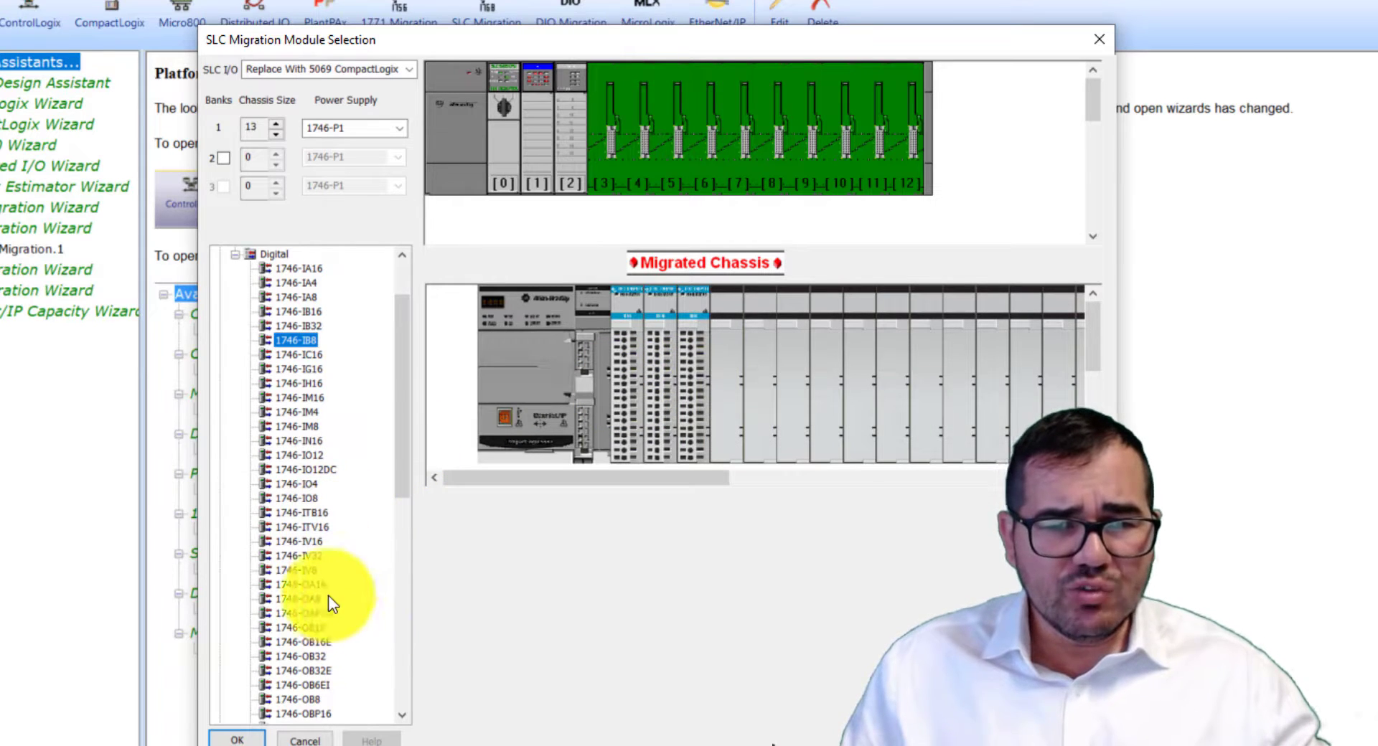
# Place the analog input modules 1746-NI4 in slot 3 and 1746-NI8 in slot 4 of the SLC chassis
pyautogui.scroll(-5, 357, 592)
pyautogui.scroll(-1, 356, 583)
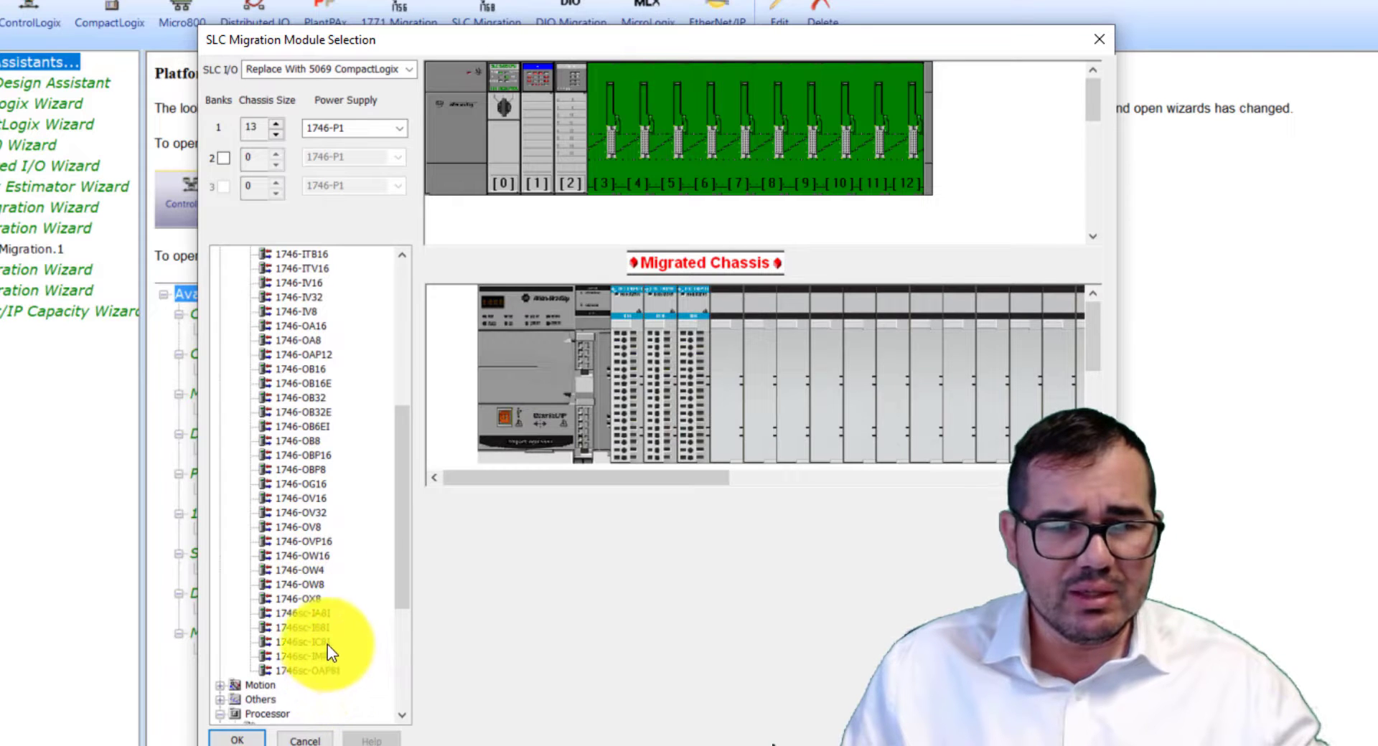
pyautogui.scroll(2, 370, 610)
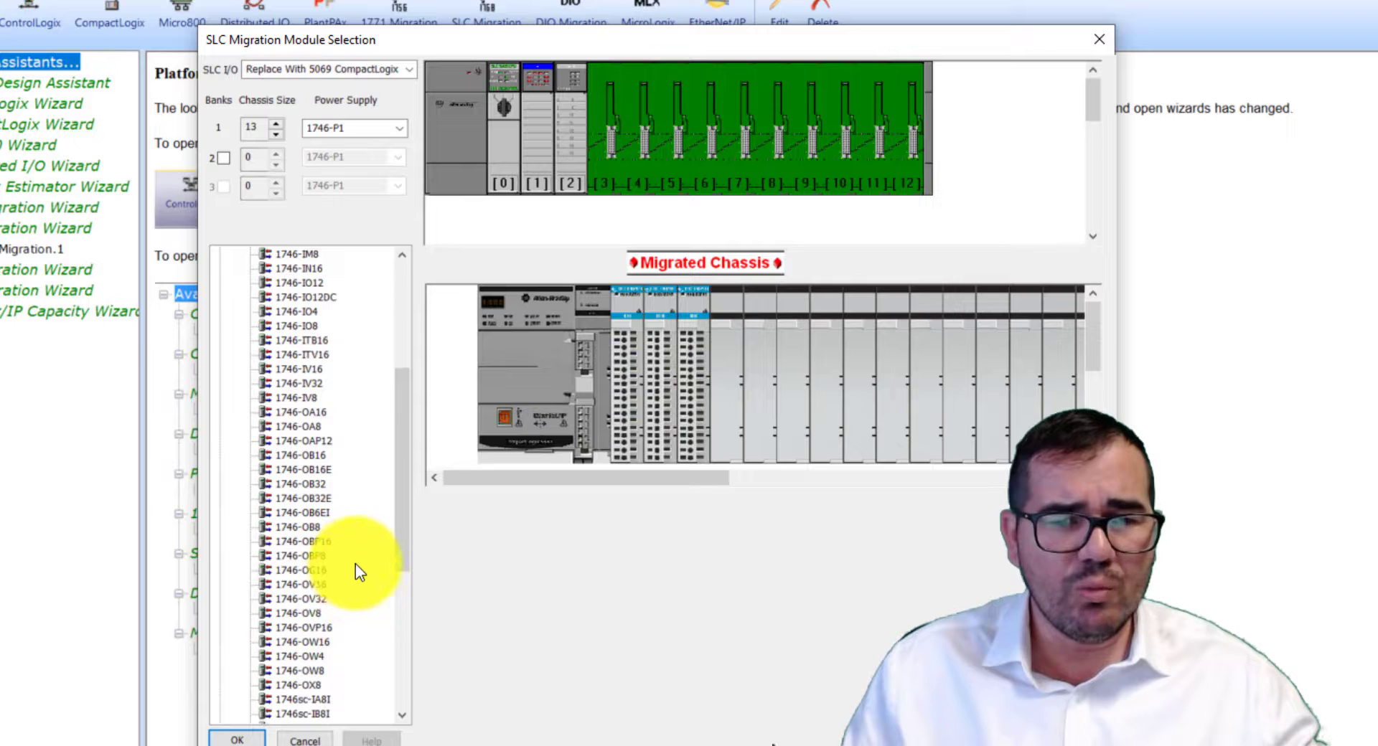
pyautogui.scroll(-2, 355, 563)
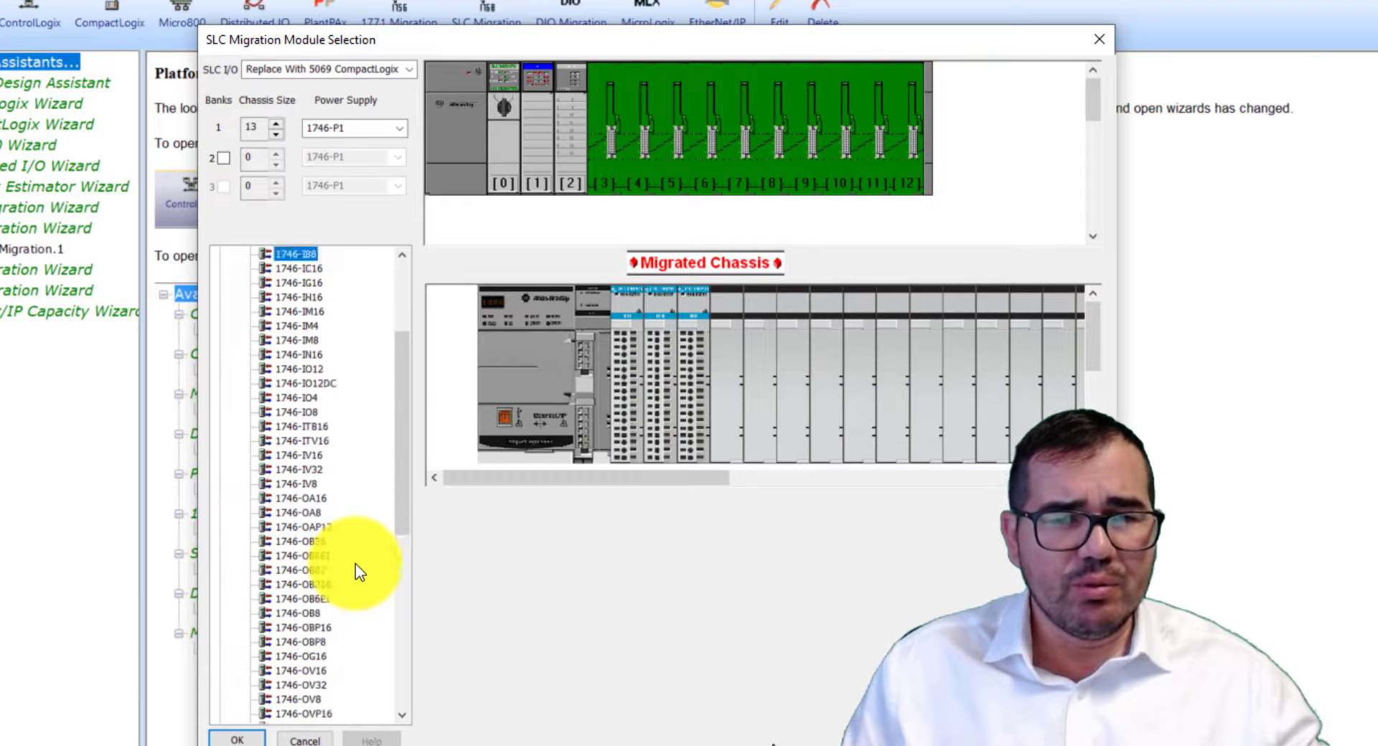
pyautogui.scroll(8, 355, 563)
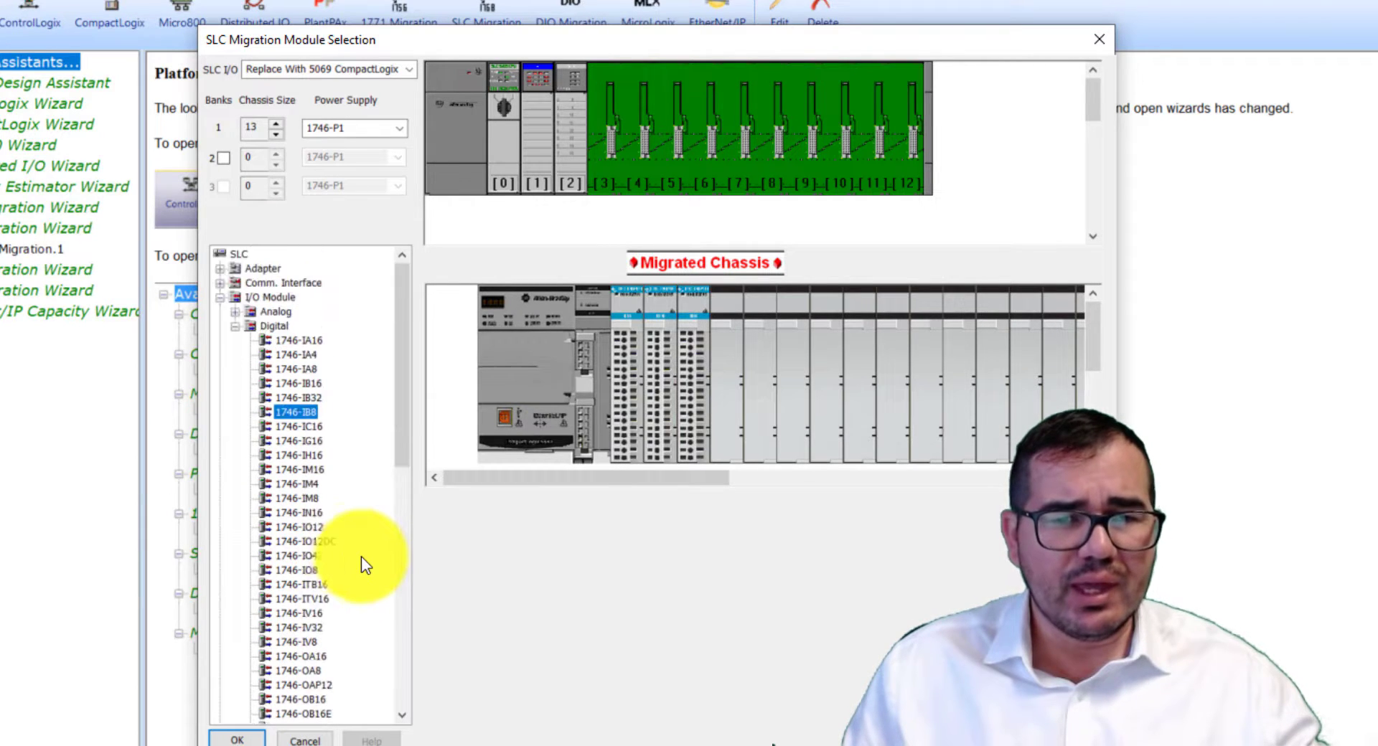
pyautogui.click(235, 326)
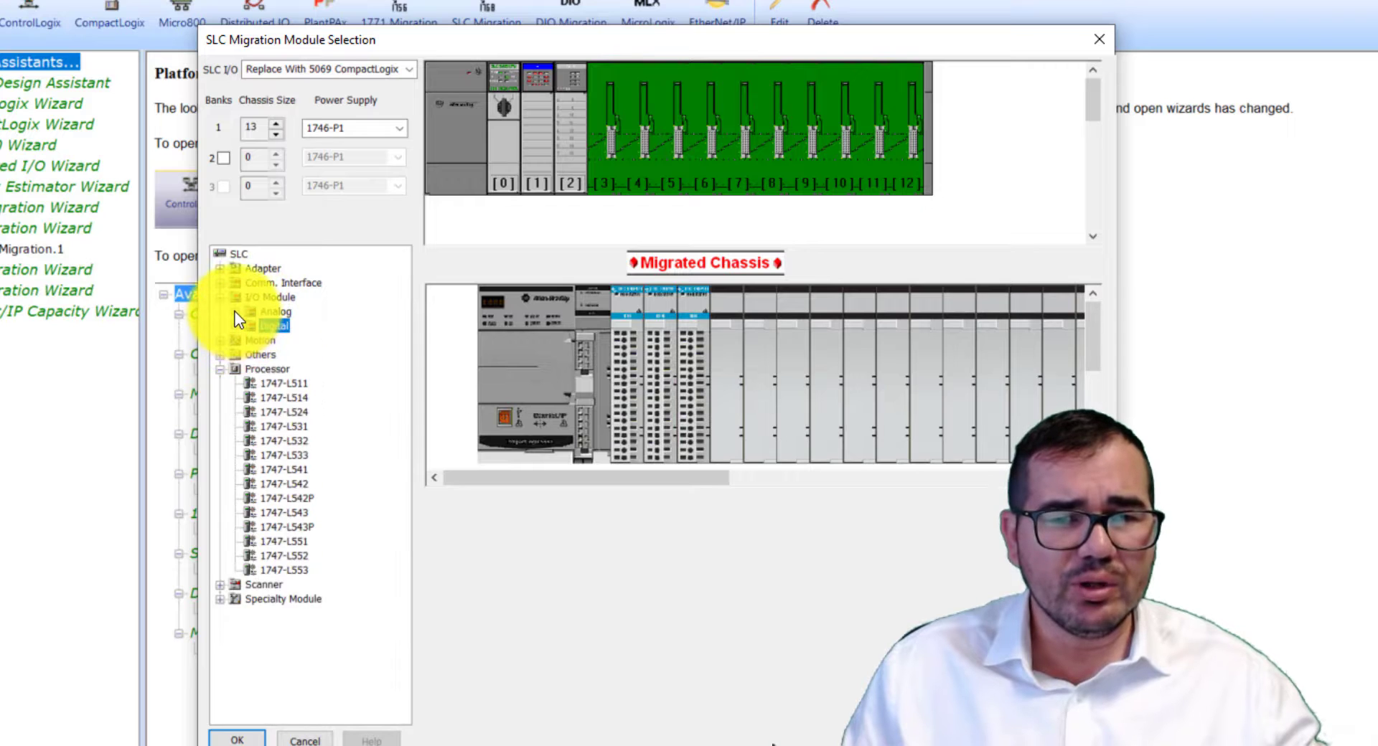
pyautogui.click(235, 312)
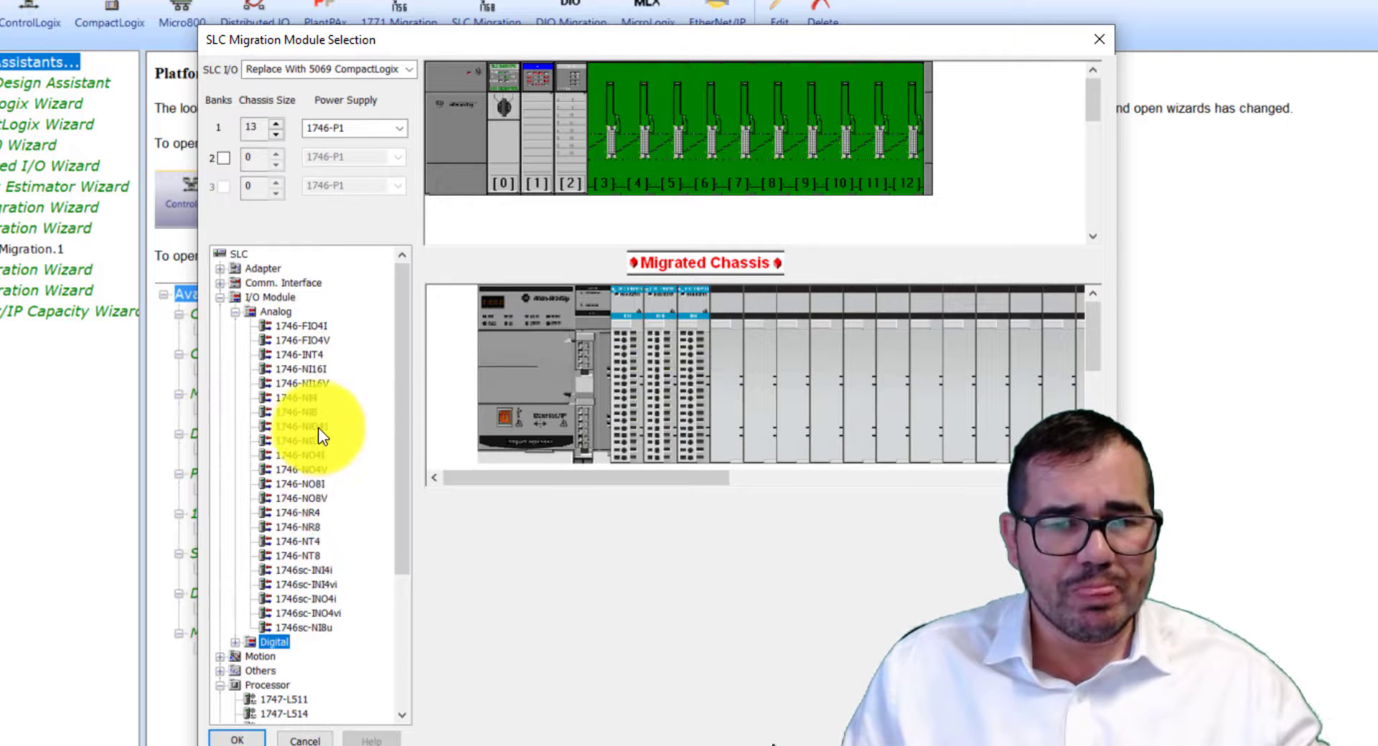
pyautogui.moveTo(304, 398); pyautogui.dragTo(631, 162)
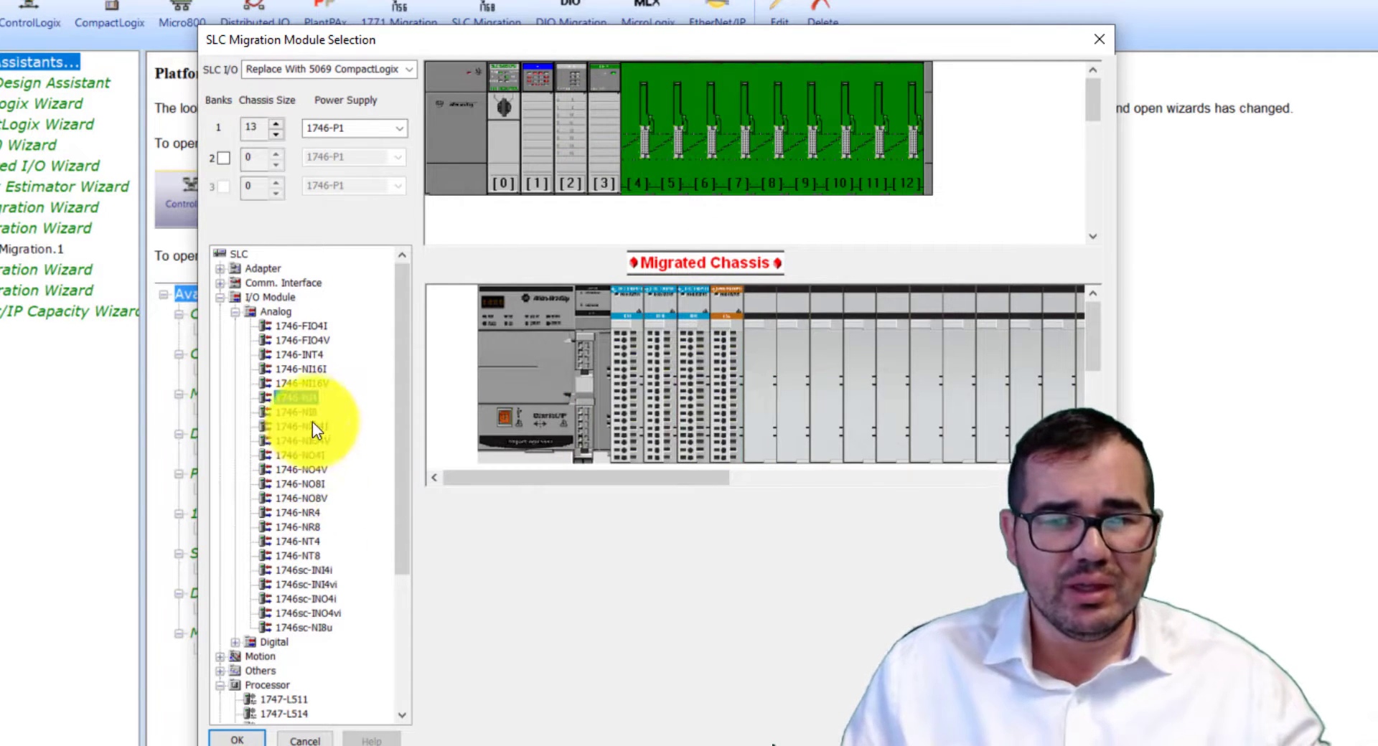
pyautogui.moveTo(297, 412); pyautogui.dragTo(668, 166)
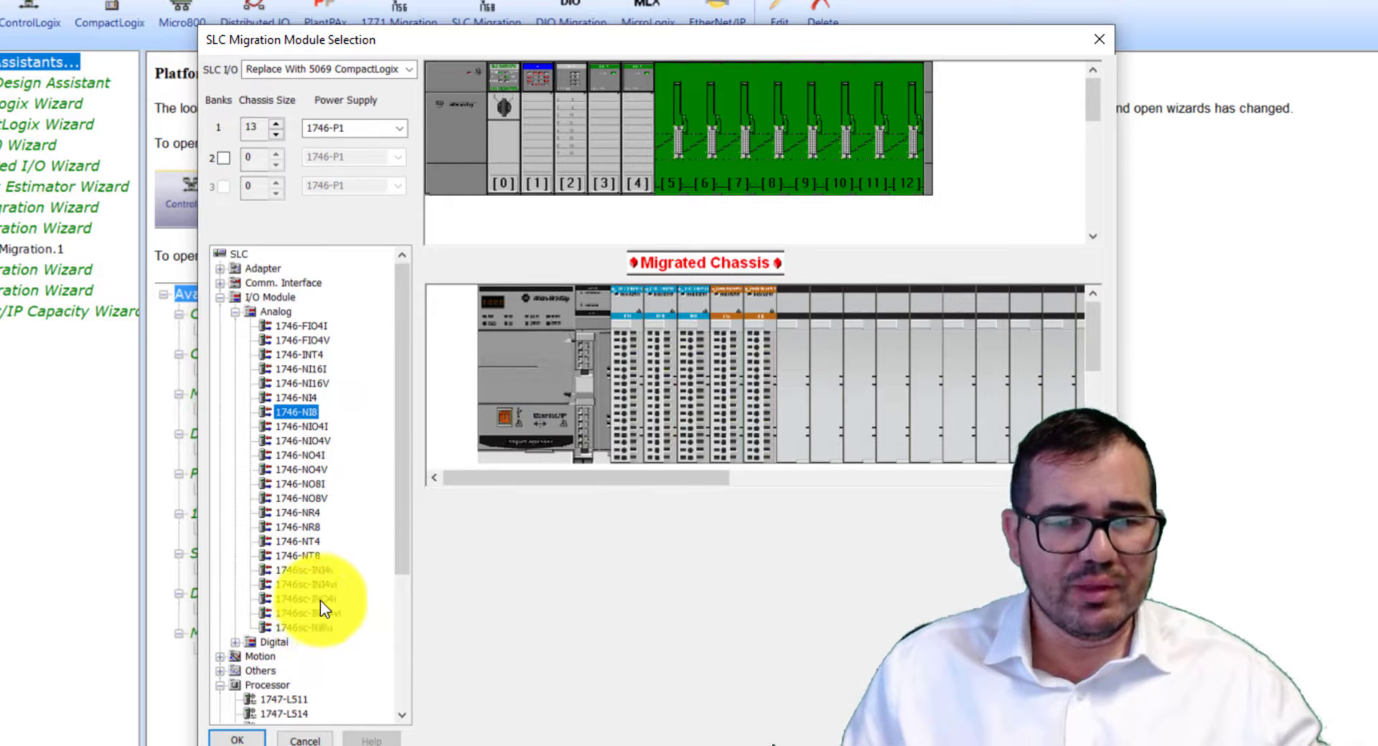
# Try a 1746sc-INO4i analog module in slot 5 of the SLC chassis and remove it again
pyautogui.moveTo(320, 600); pyautogui.dragTo(664, 136)
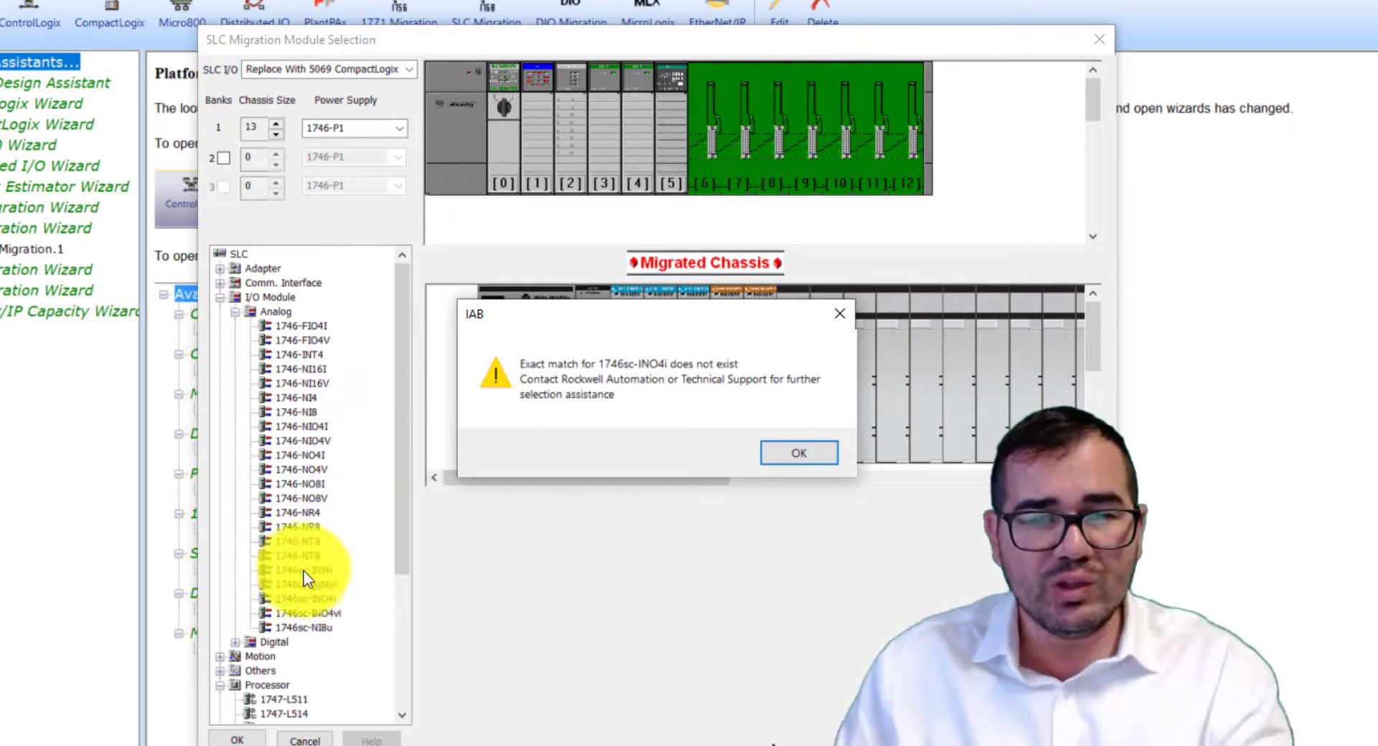
pyautogui.click(805, 460)
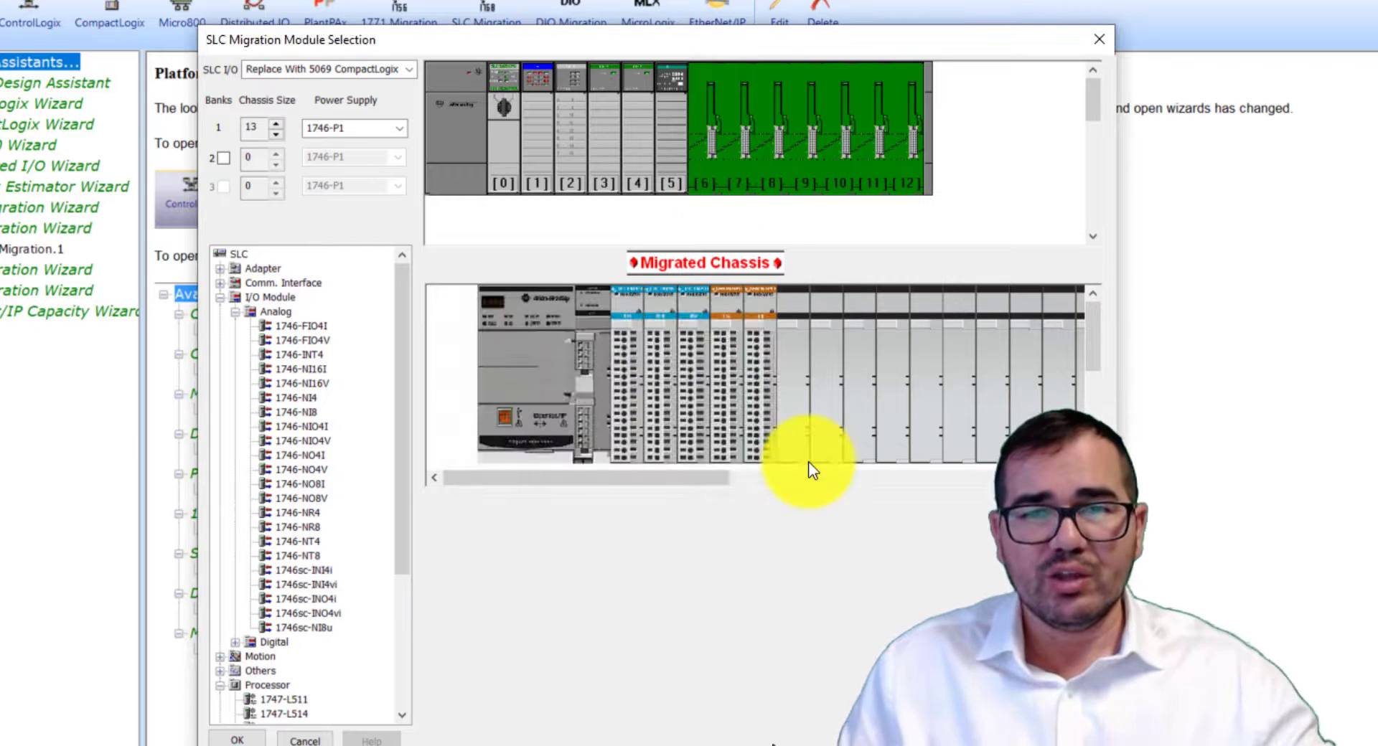
pyautogui.rightClick(674, 118)
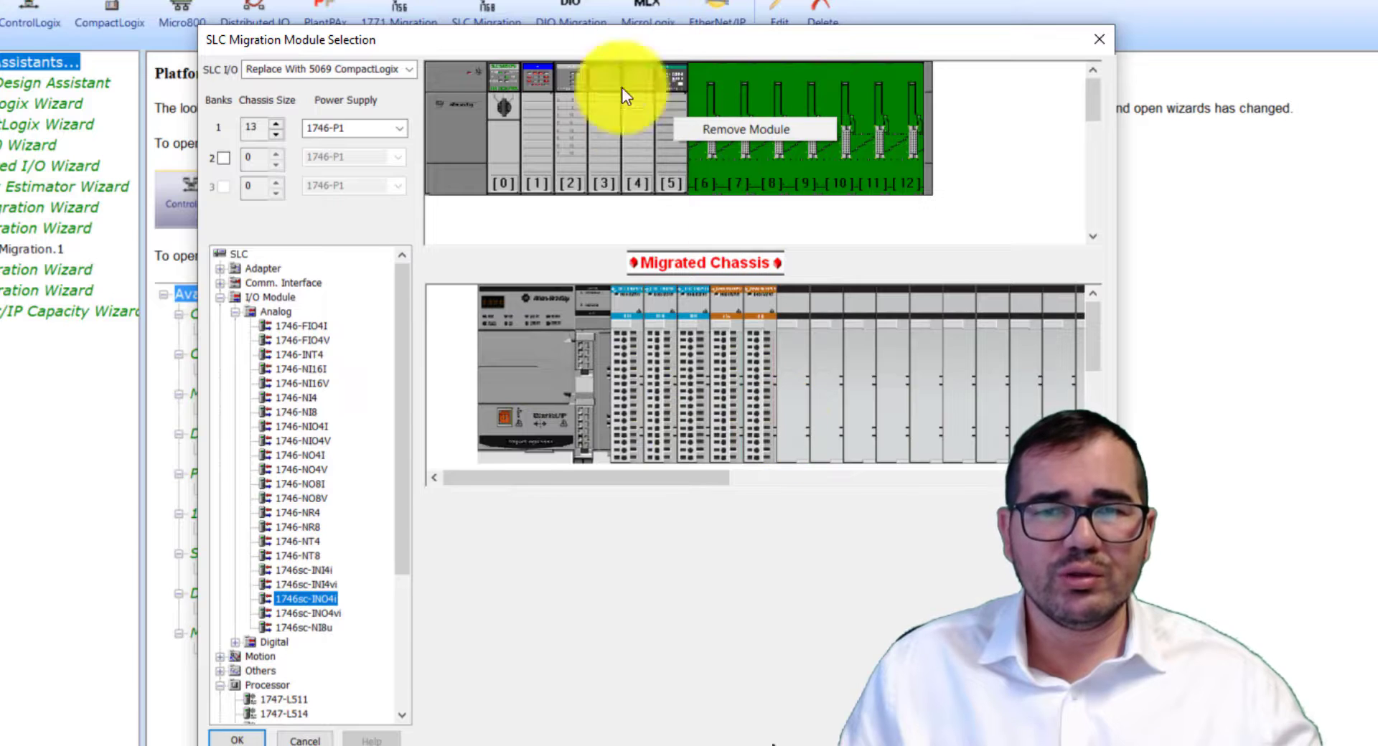
pyautogui.click(733, 125)
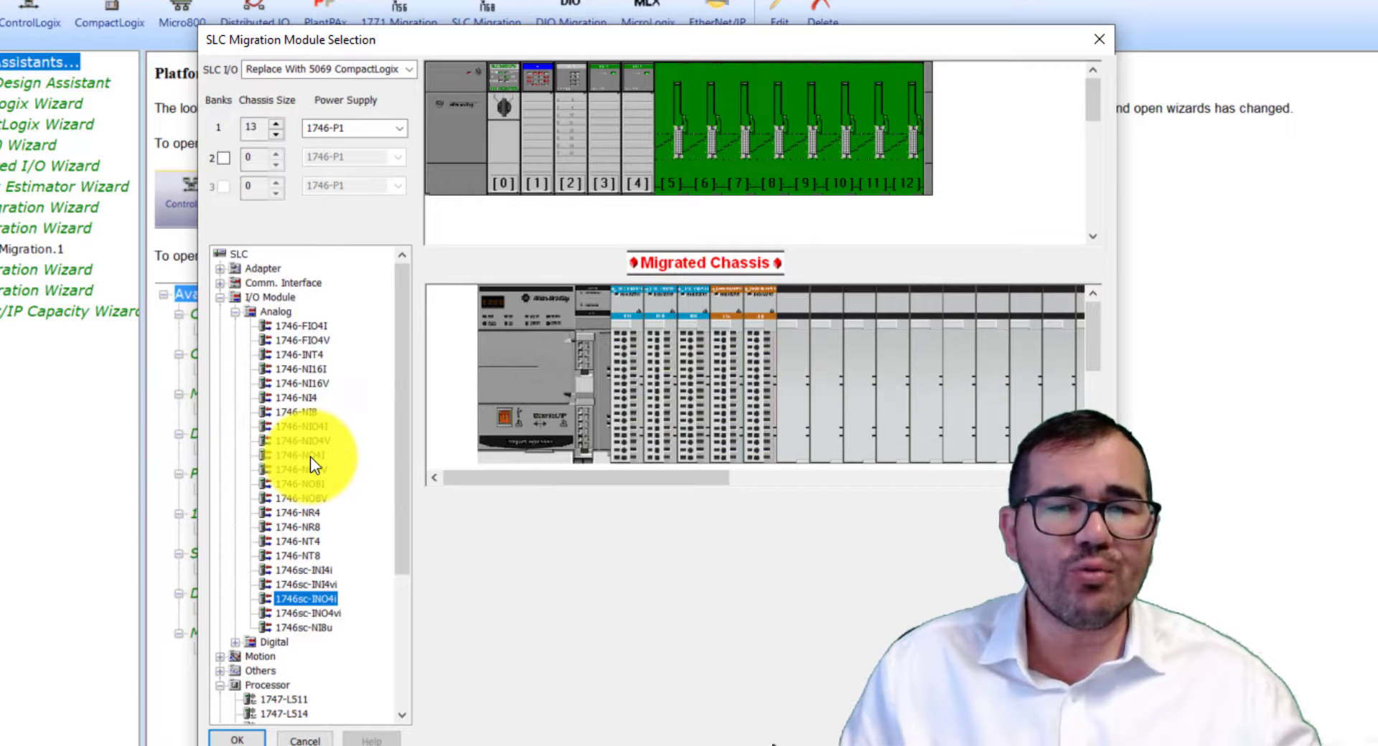
# Place a 1746-NO4I analog output module in slot 5 of the SLC chassis
pyautogui.moveTo(310, 457); pyautogui.dragTo(700, 152)
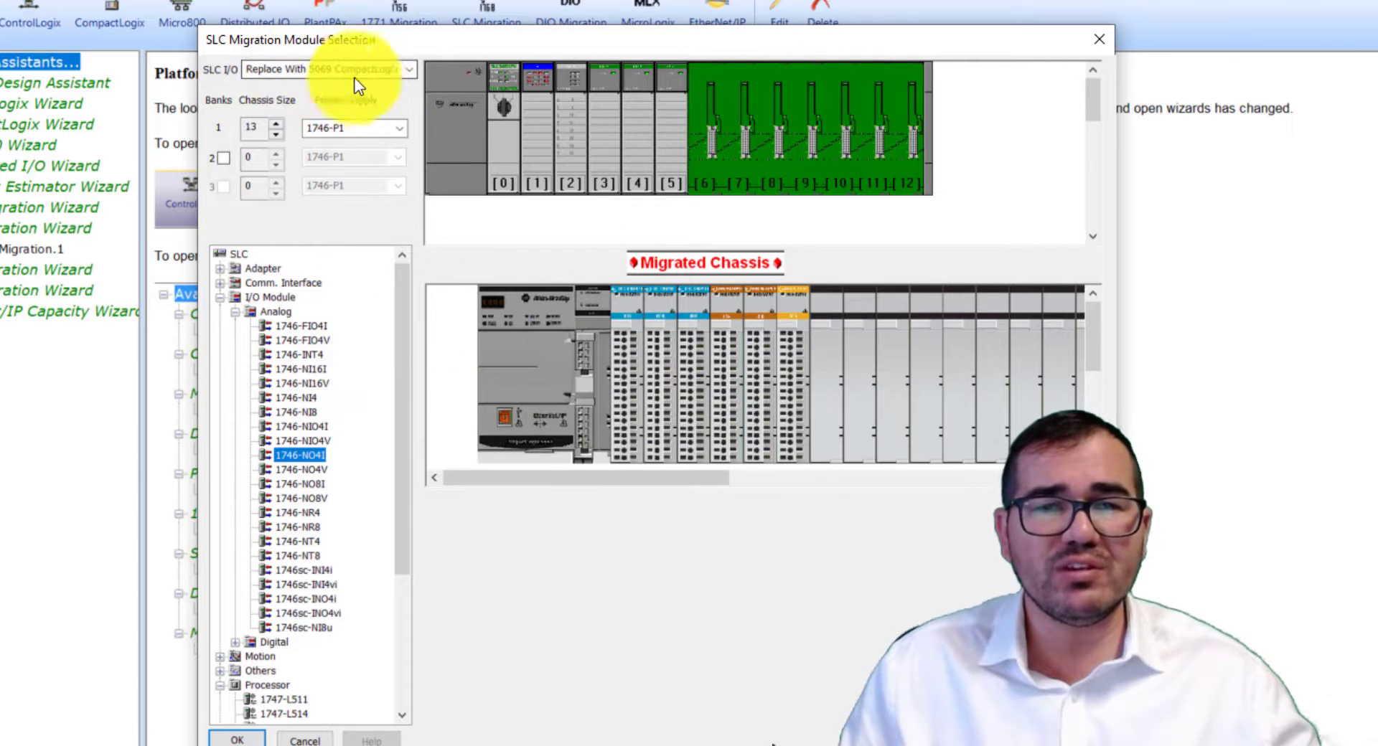
# Change the SLC I/O migration option to Replace with 1769 CompactLogix and choose 1769-L33ER as the migration processor
pyautogui.click(411, 69)
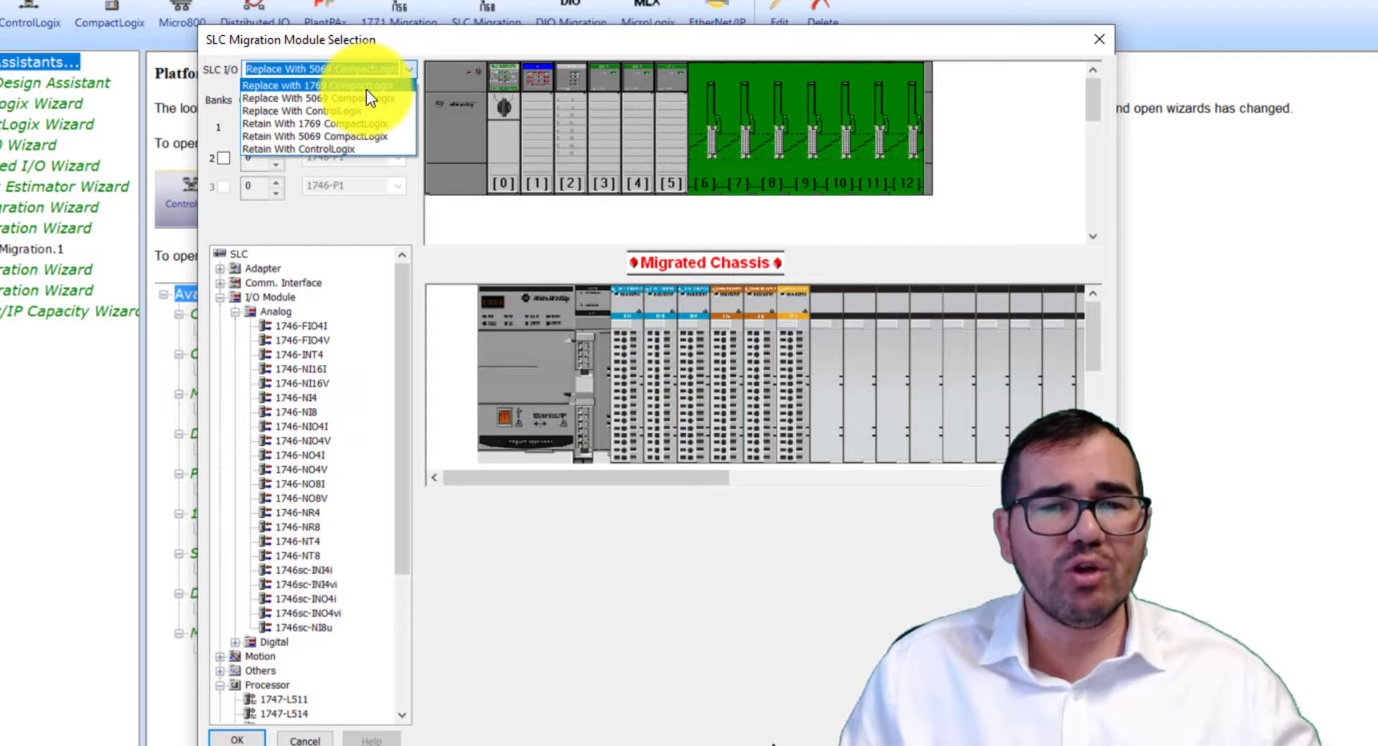
pyautogui.click(366, 86)
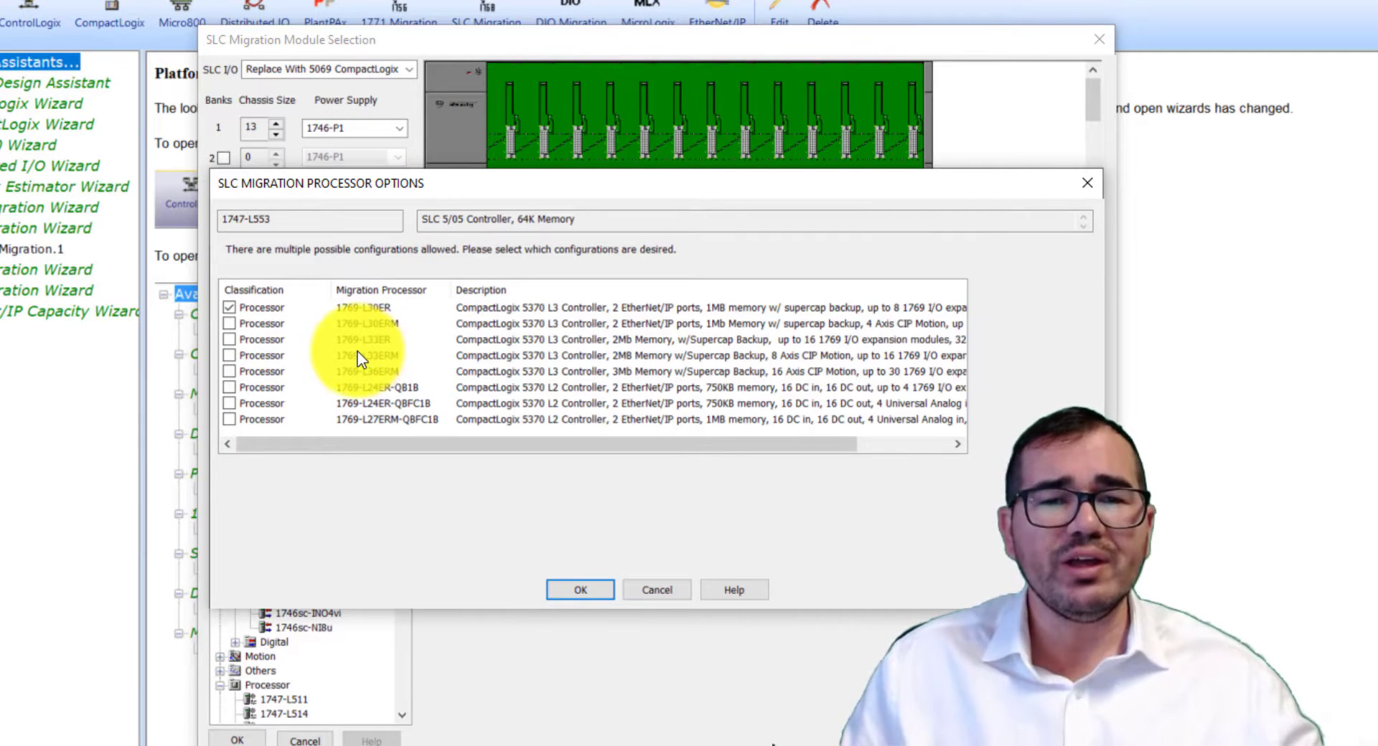
pyautogui.click(229, 340)
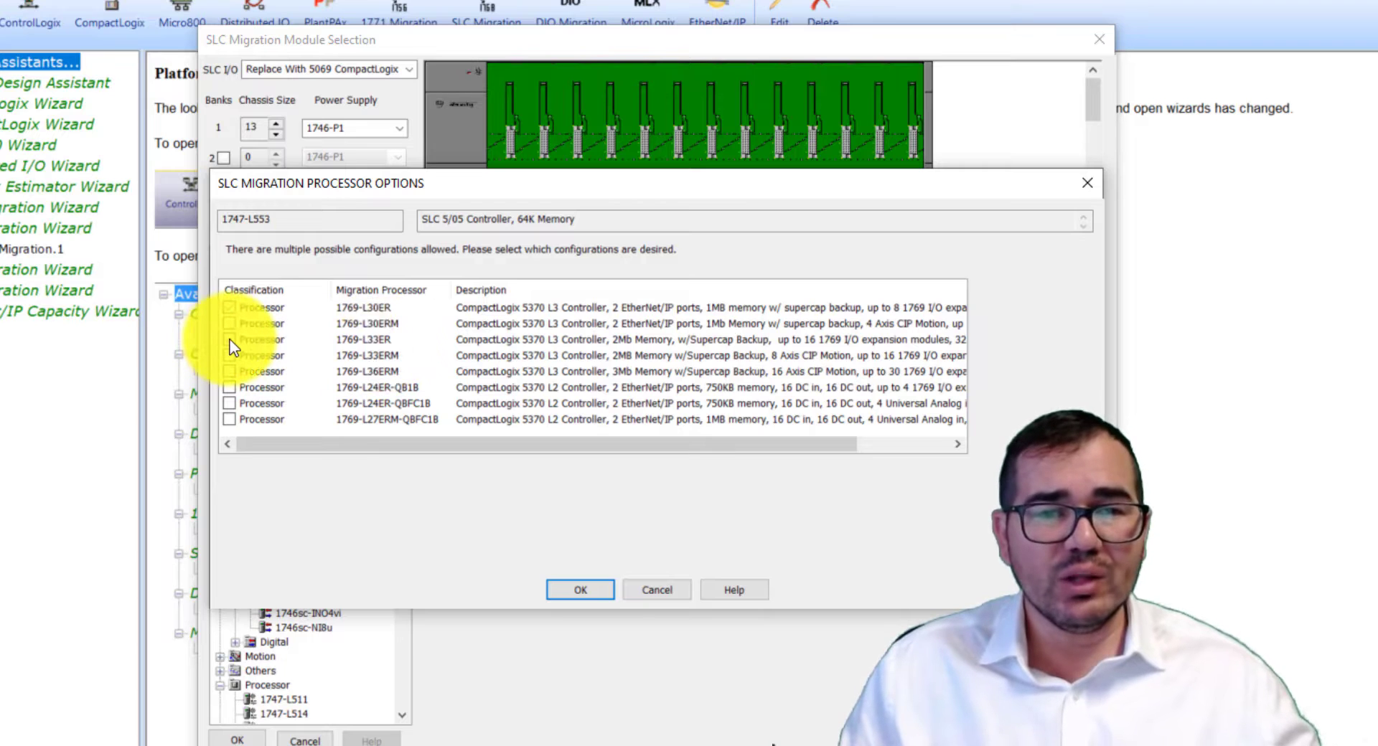
pyautogui.click(580, 590)
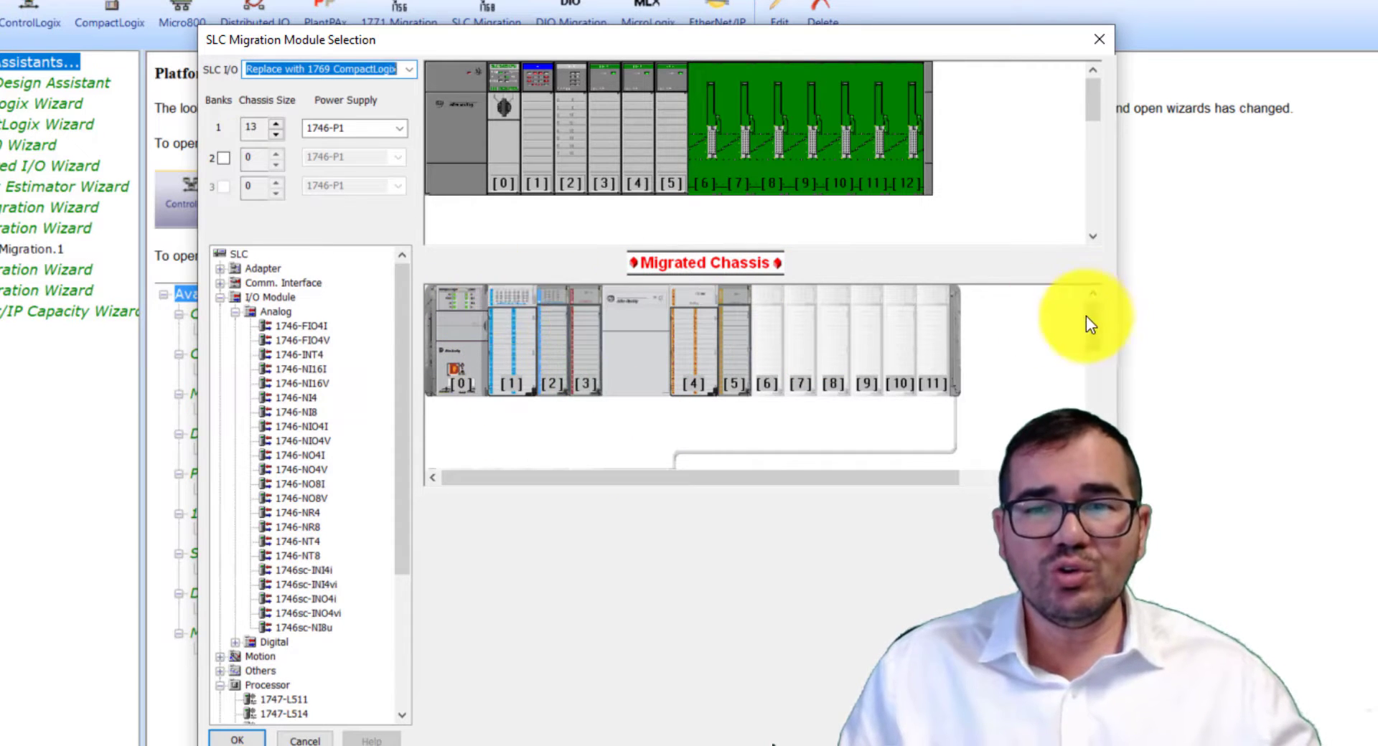
pyautogui.moveTo(1090, 318)
pyautogui.mouseDown()
pyautogui.moveTo(1100, 376)
pyautogui.moveTo(1096, 308)
pyautogui.mouseUp()
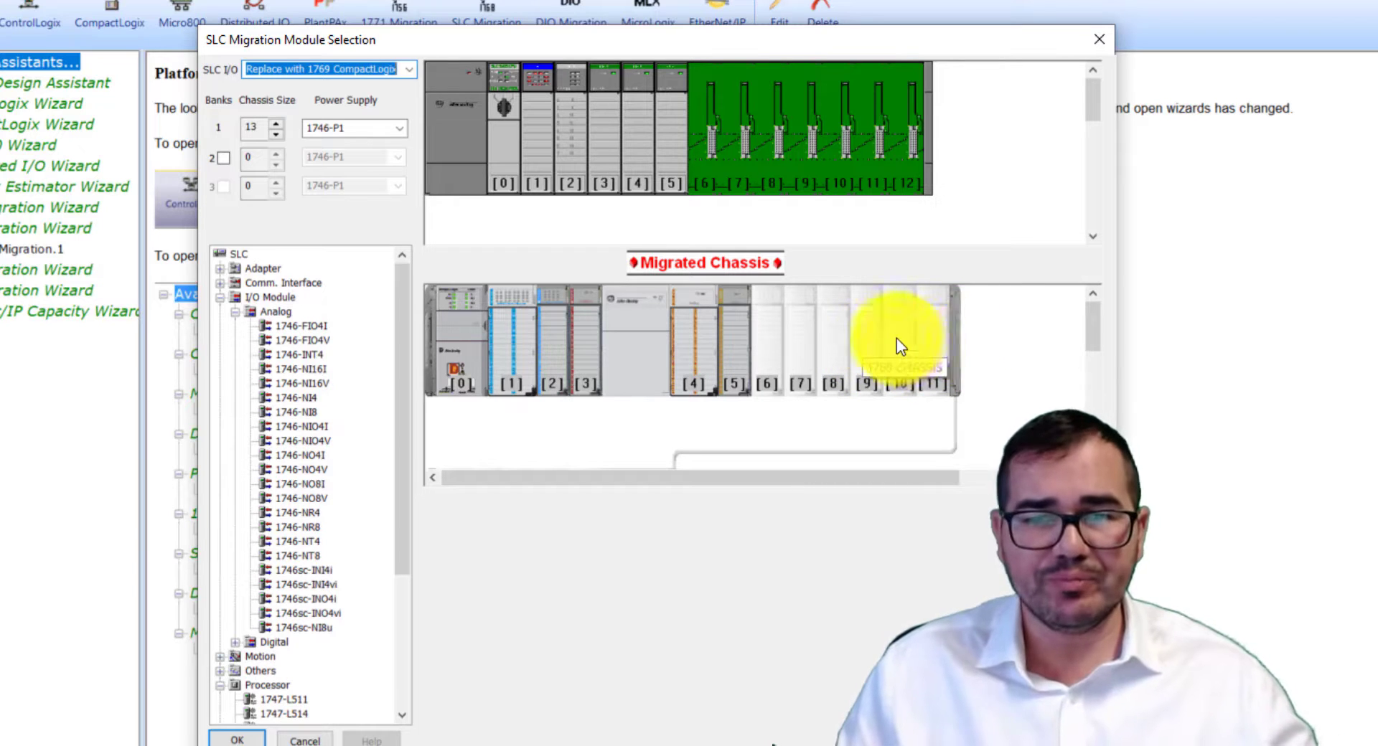
pyautogui.moveTo(1089, 324)
pyautogui.mouseDown()
pyautogui.moveTo(1118, 349)
pyautogui.moveTo(1108, 314)
pyautogui.mouseUp()
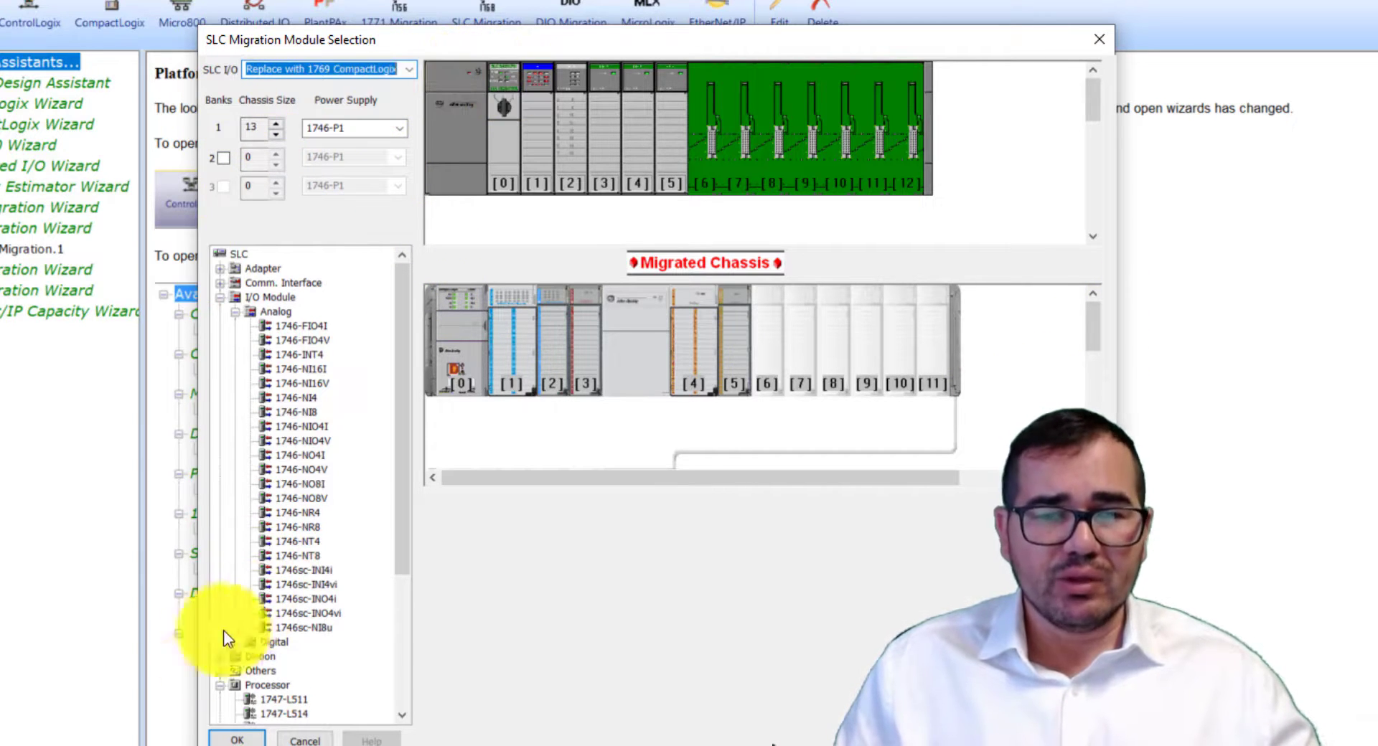
# Accept the module selection, generate the hardware for the SLC500_Compact chassis, and widen the wizard tree and workspace panes
pyautogui.click(235, 741)
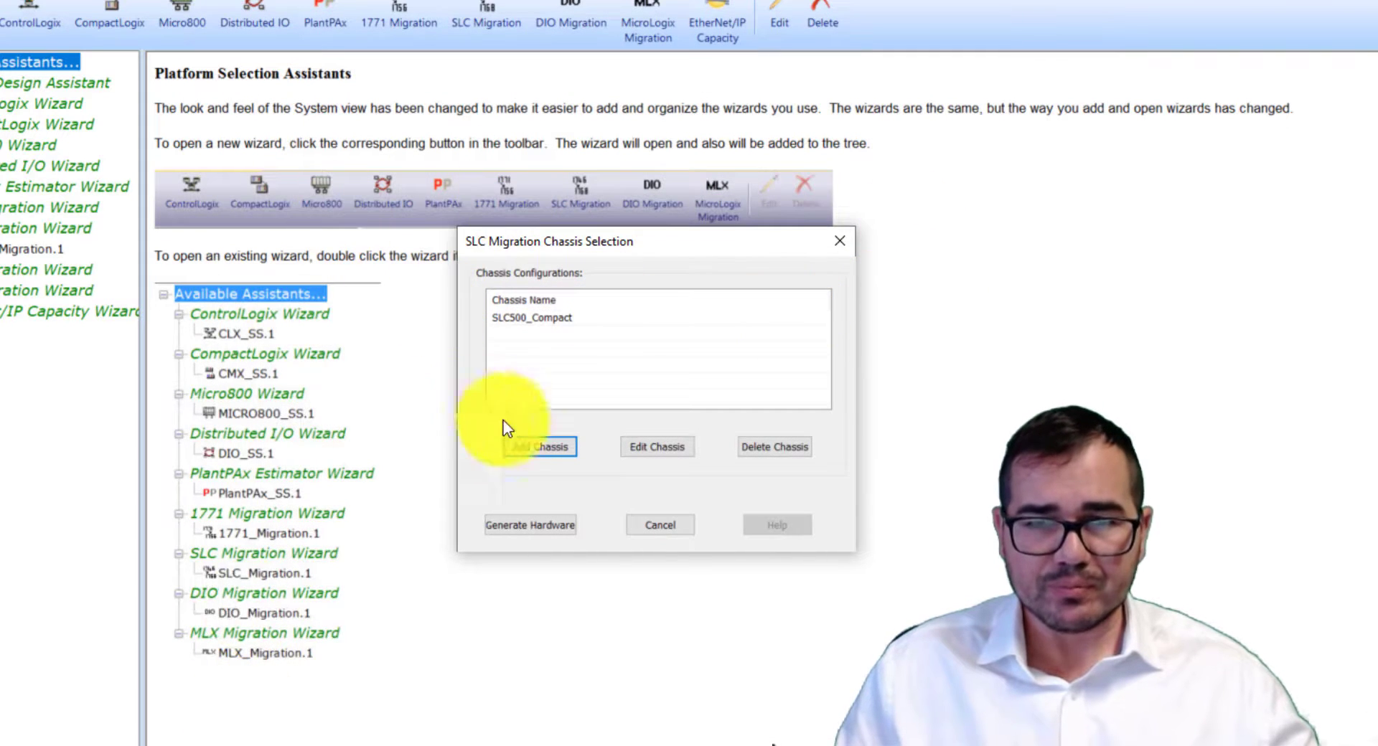
pyautogui.click(541, 527)
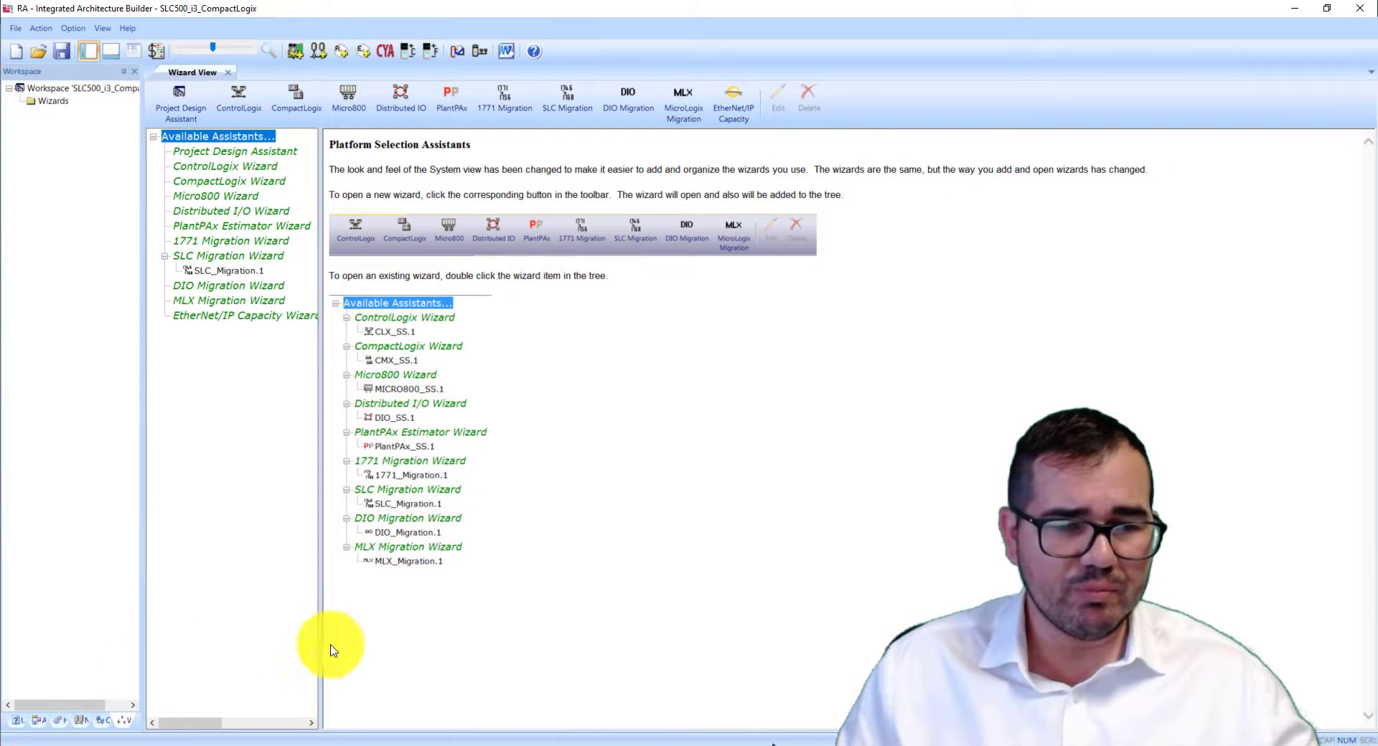
pyautogui.click(322, 645)
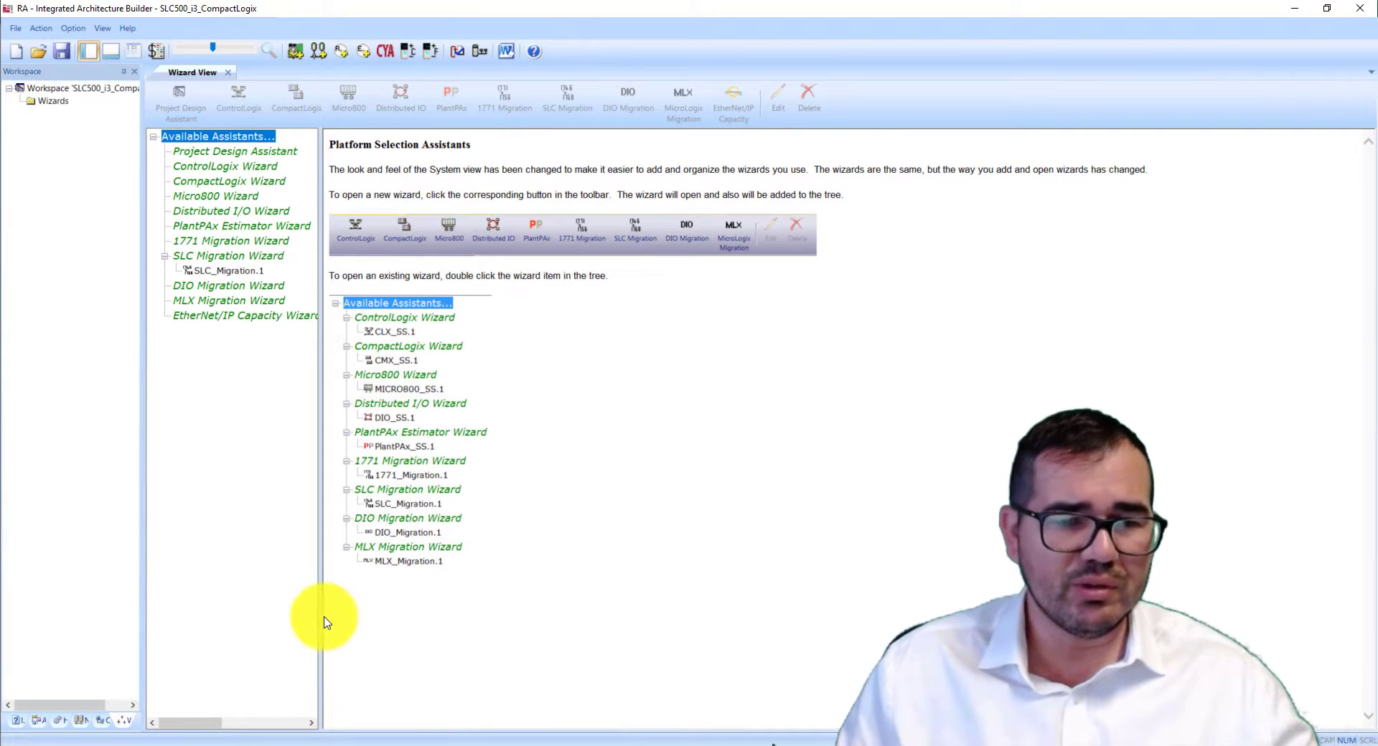
pyautogui.moveTo(321, 617); pyautogui.dragTo(399, 619)
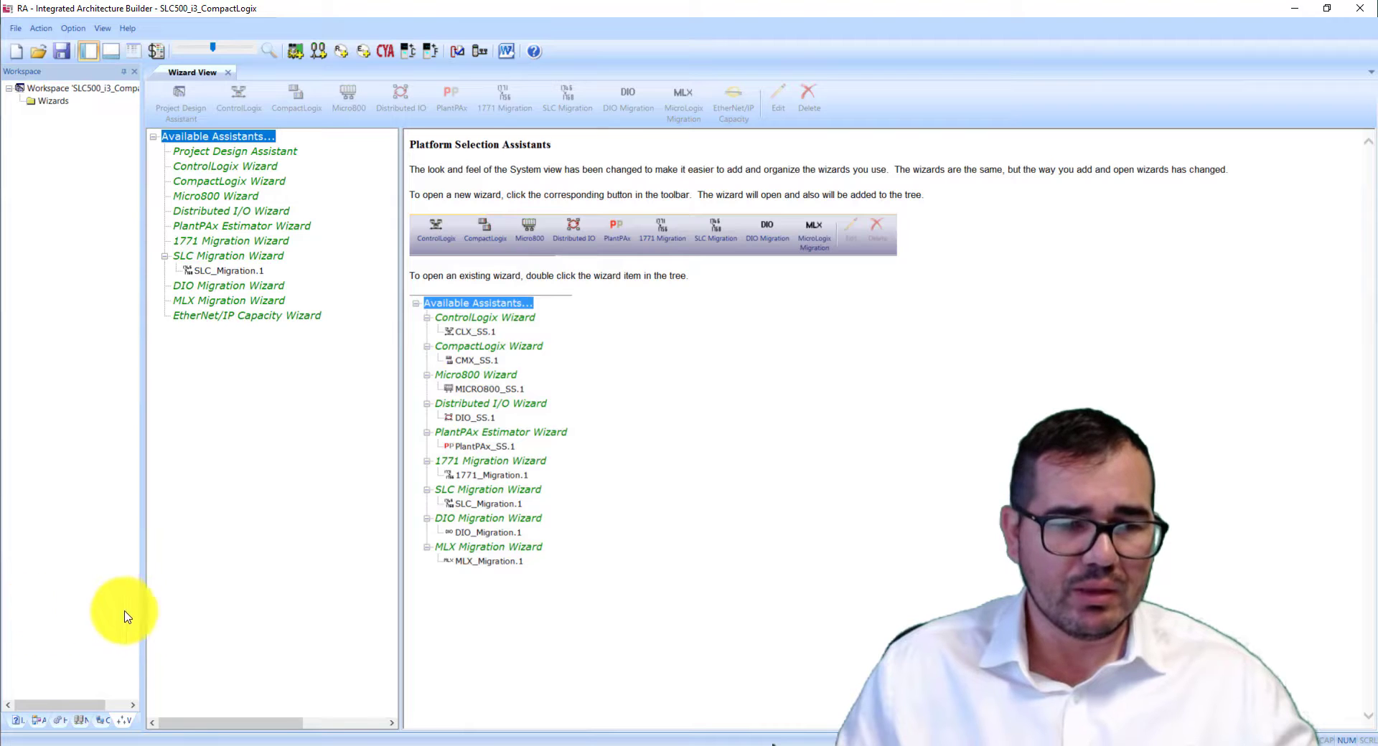
pyautogui.moveTo(141, 611); pyautogui.dragTo(227, 614)
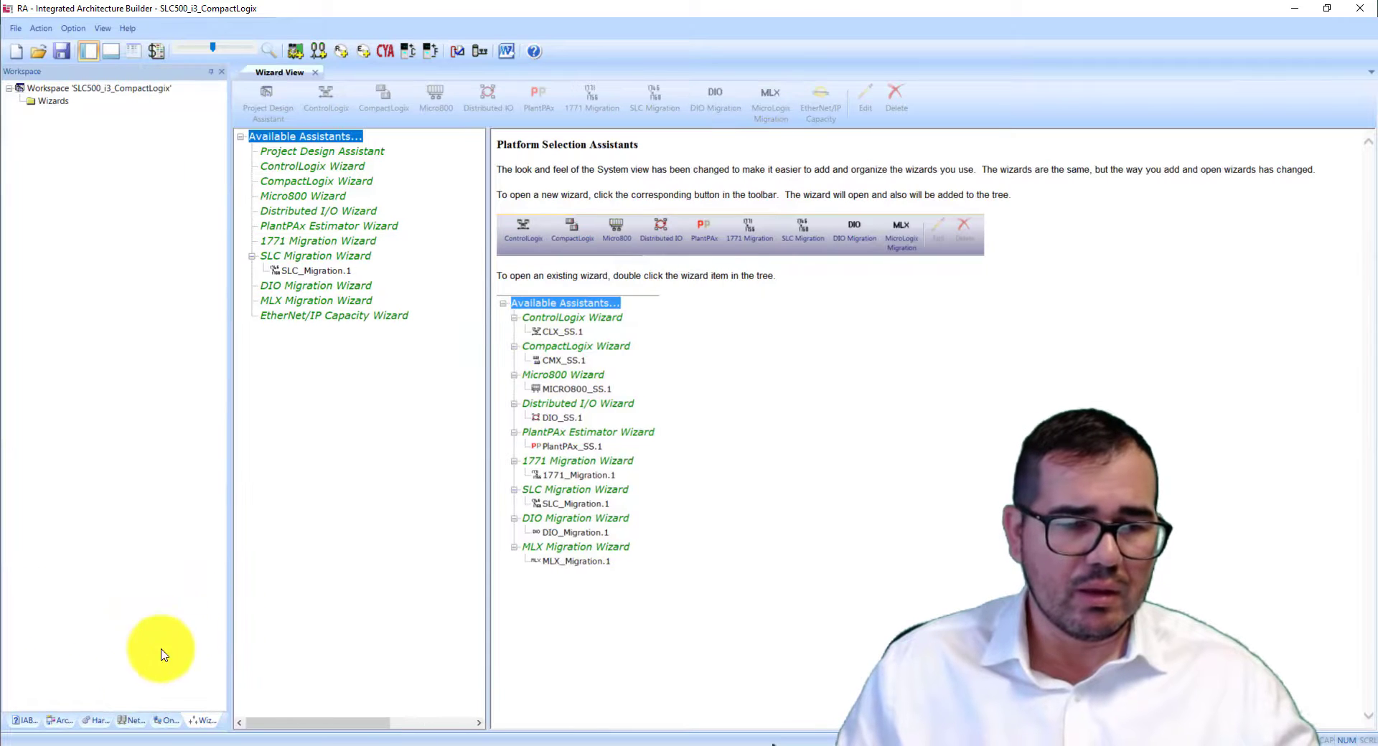
# Examine the generated hardware and each module of the 1769 chassis, from the processor in slot 0 through slot 5
pyautogui.click(100, 721)
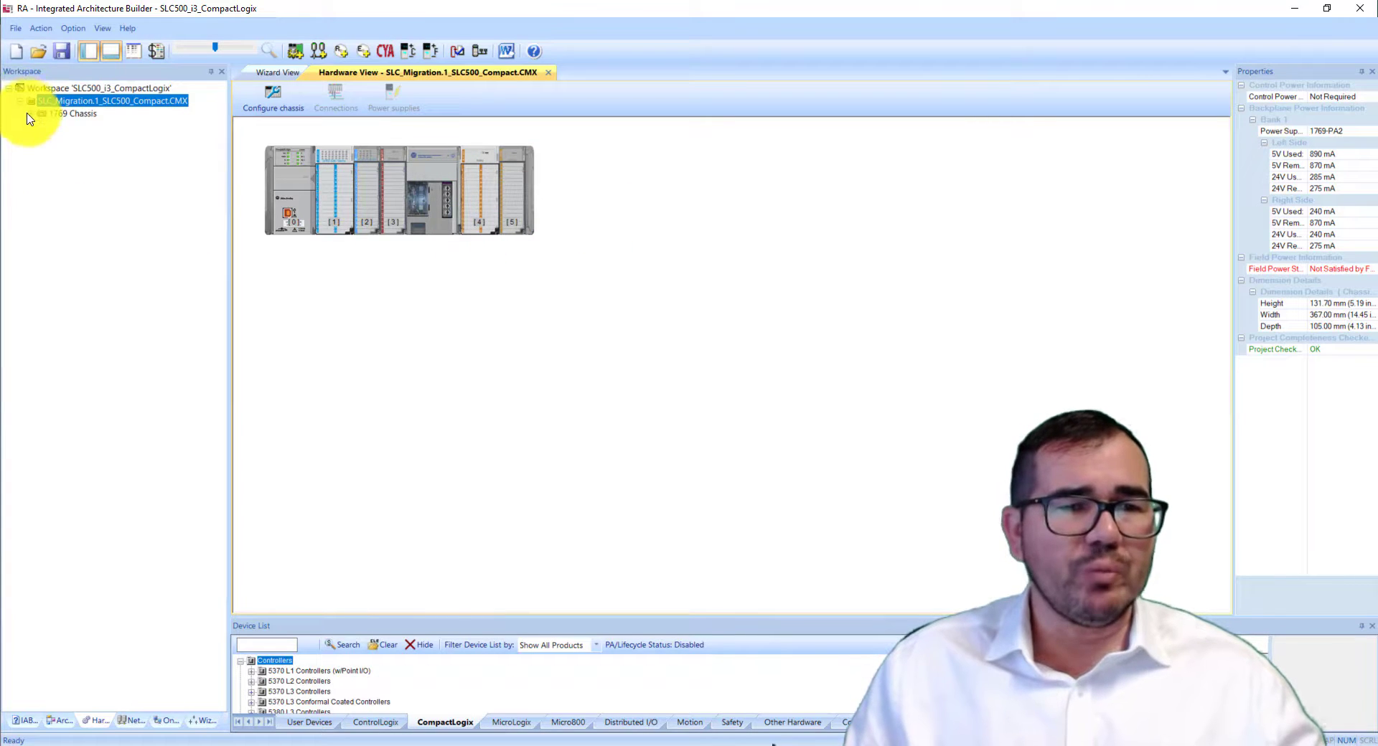
pyautogui.click(31, 113)
pyautogui.click(108, 127)
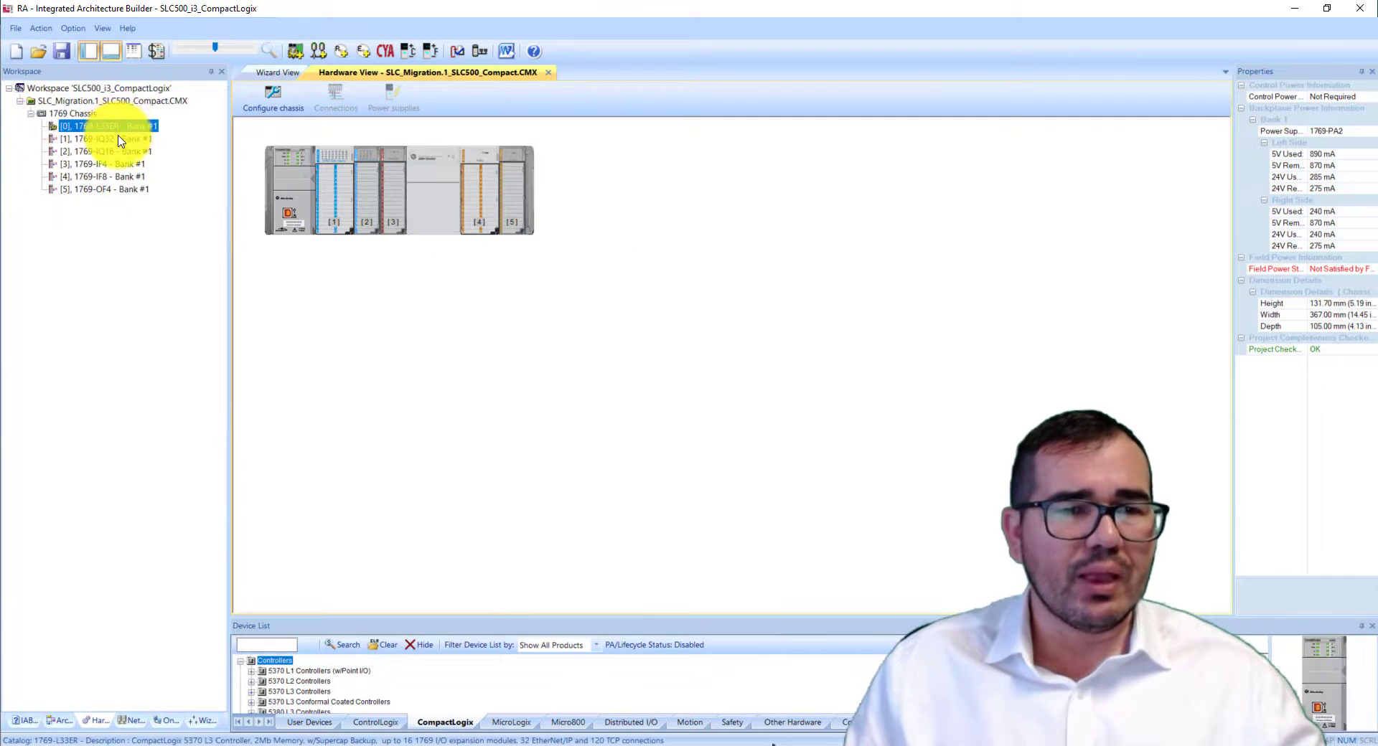
pyautogui.click(120, 142)
pyautogui.click(120, 153)
pyautogui.click(119, 165)
pyautogui.click(120, 177)
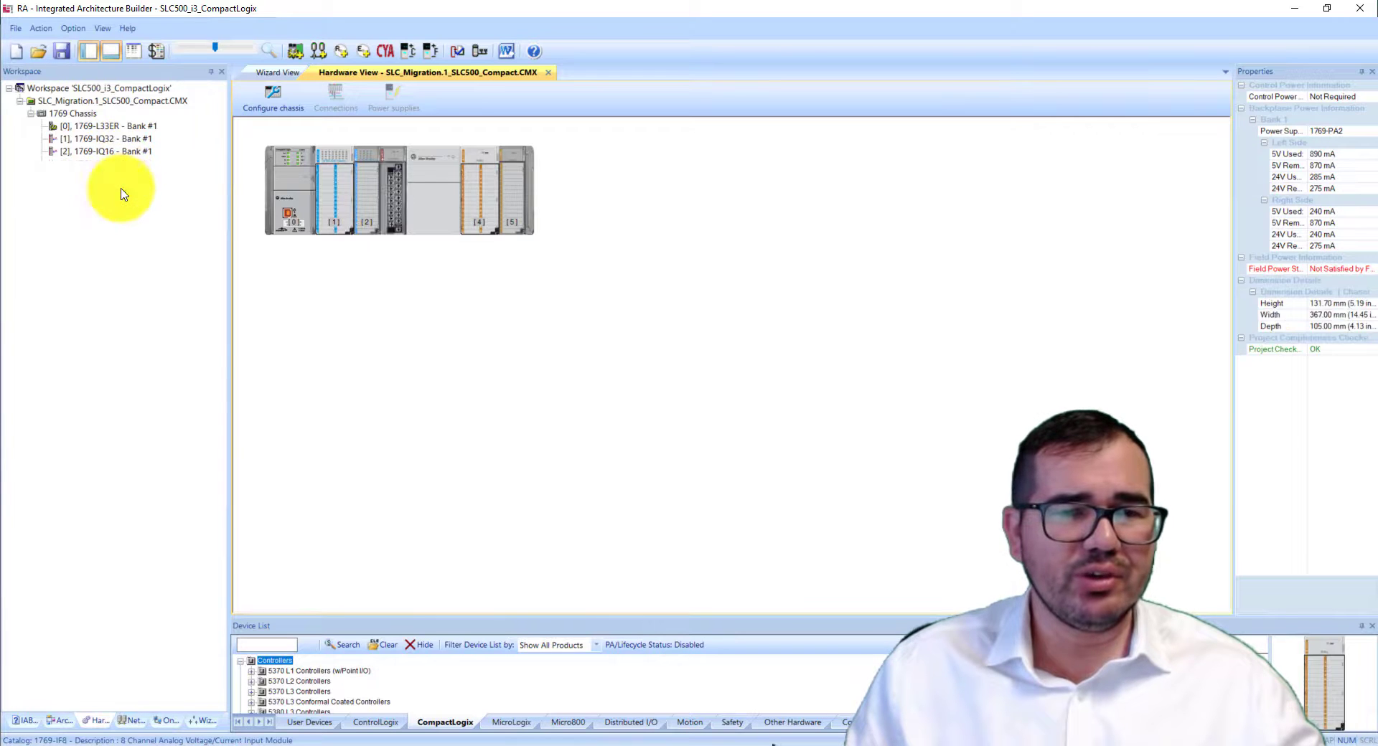
pyautogui.click(119, 189)
pyautogui.click(117, 127)
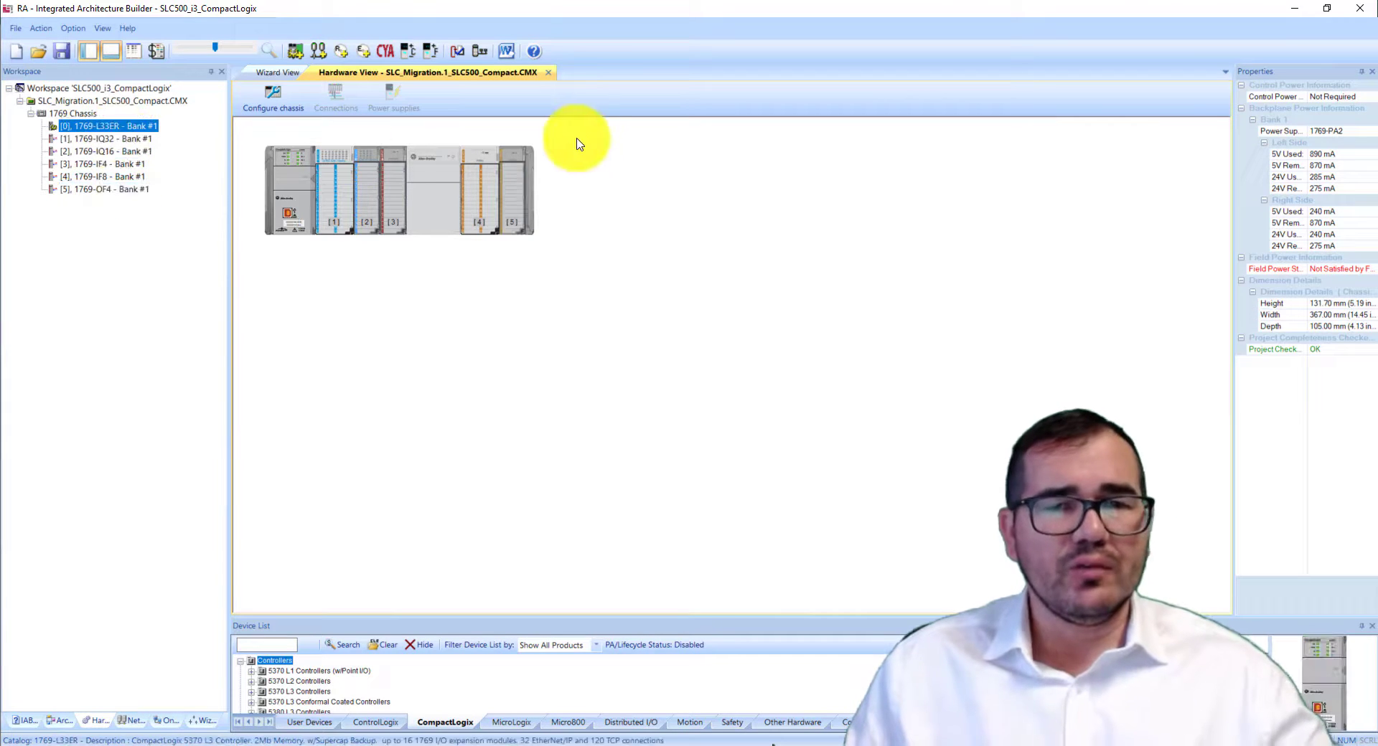
# Save the project, generate its report as the Word document SLC500_i3_CompactLogix.docx, and open it in Word with its fields updated
pyautogui.click(507, 52)
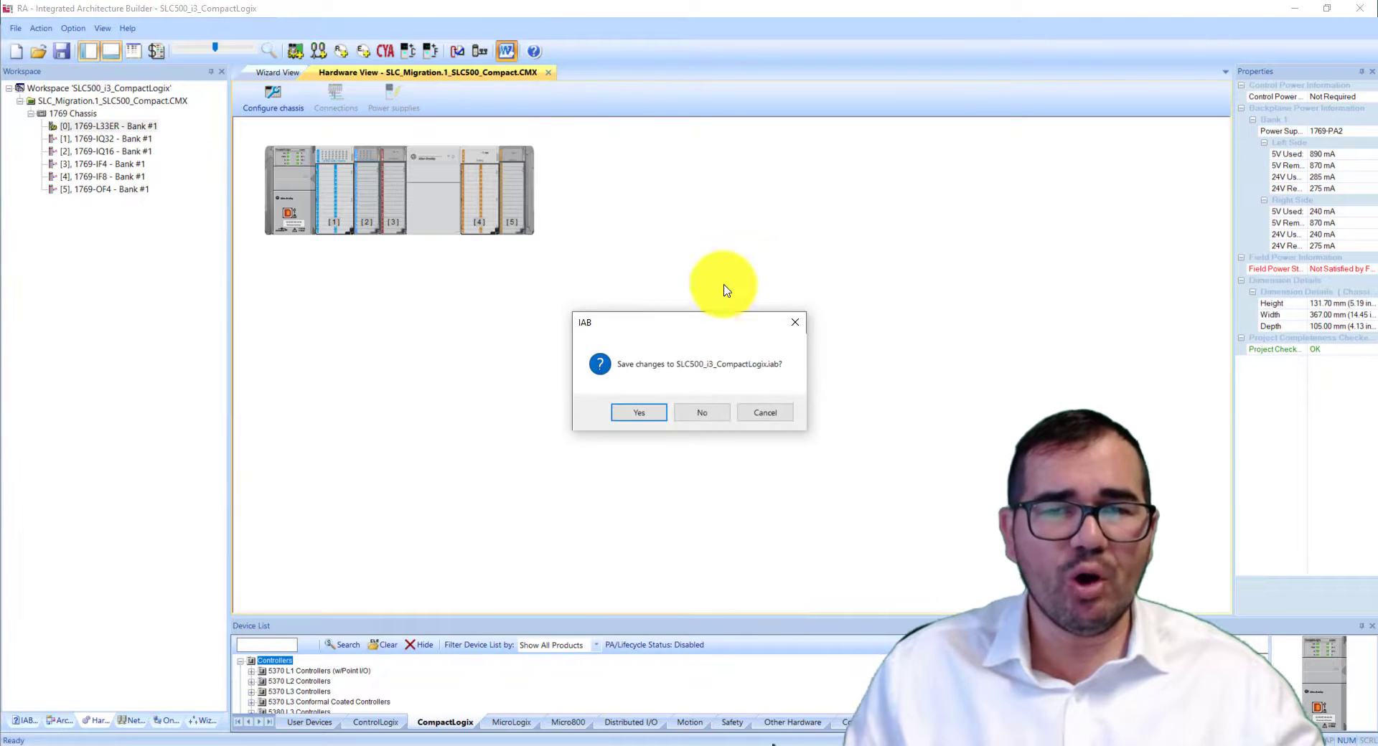
pyautogui.click(653, 415)
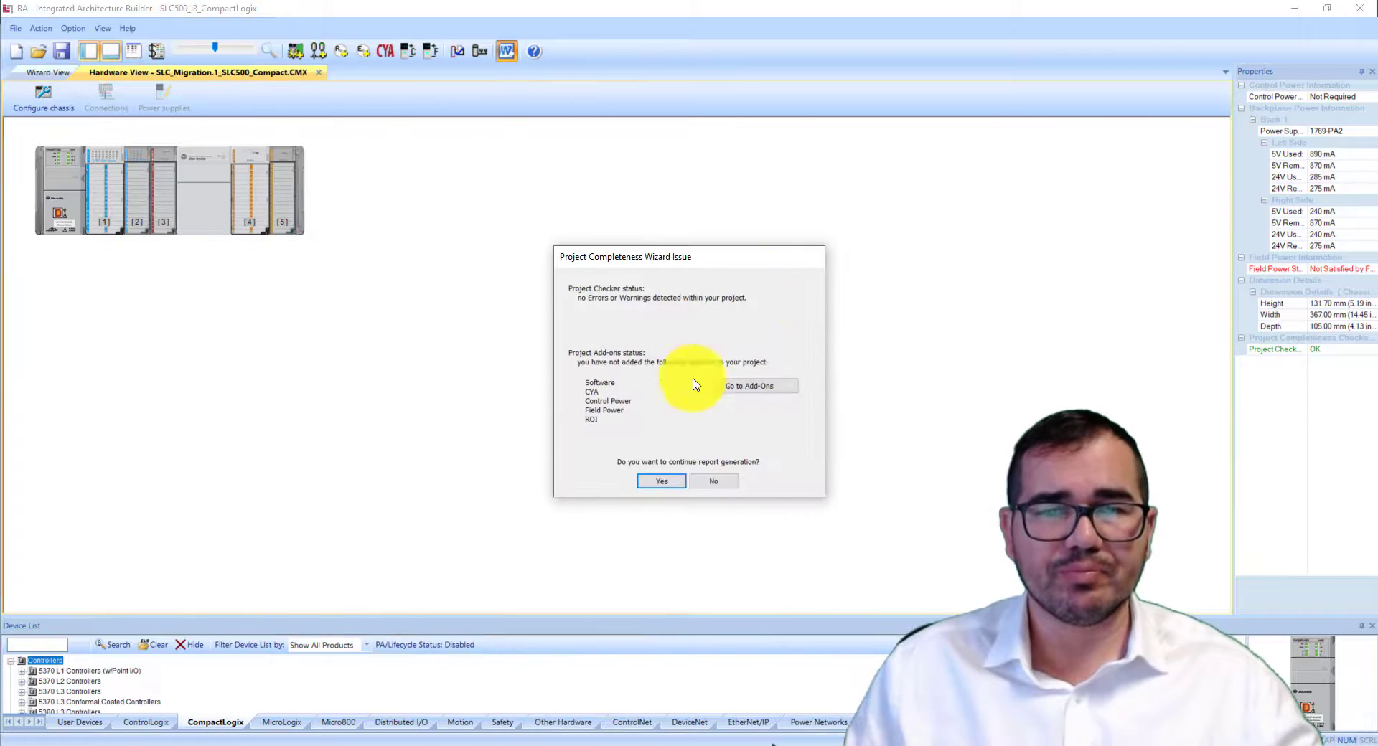
pyautogui.click(662, 481)
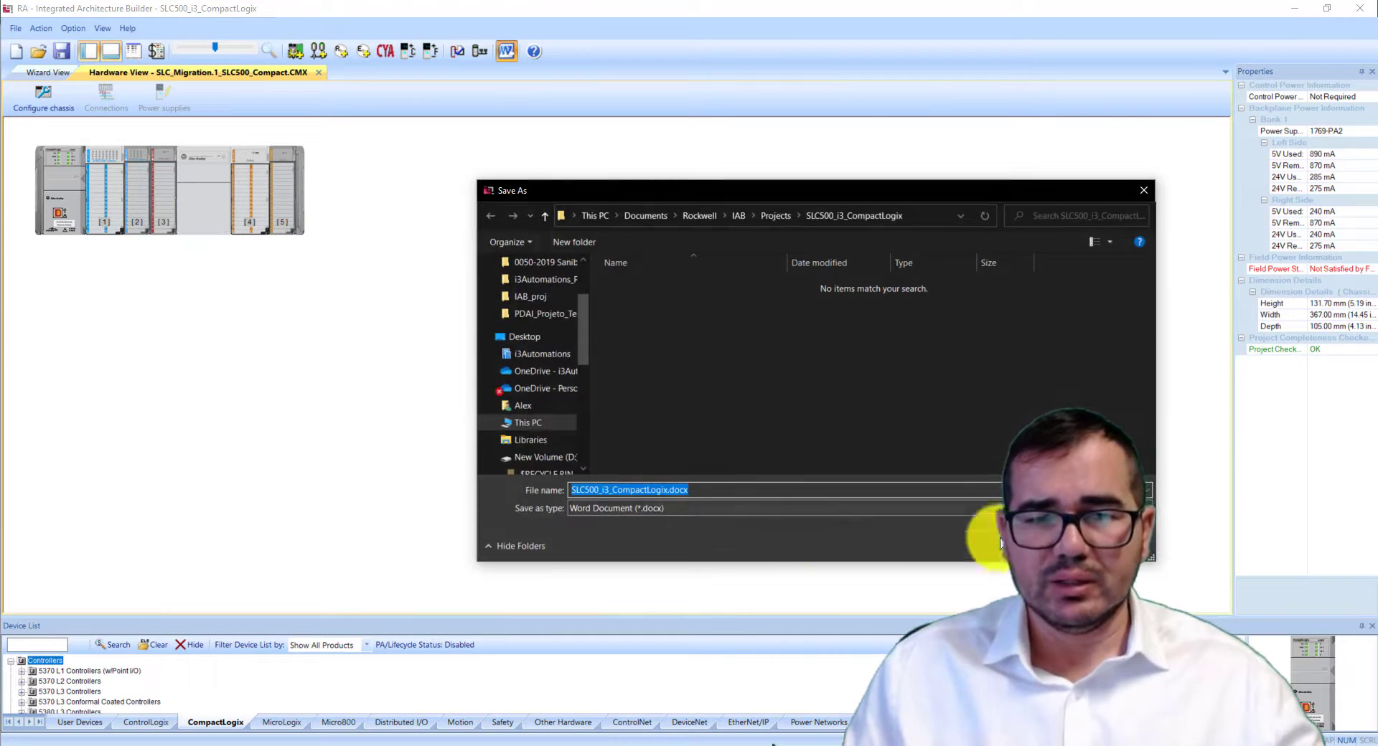
pyautogui.click(1039, 545)
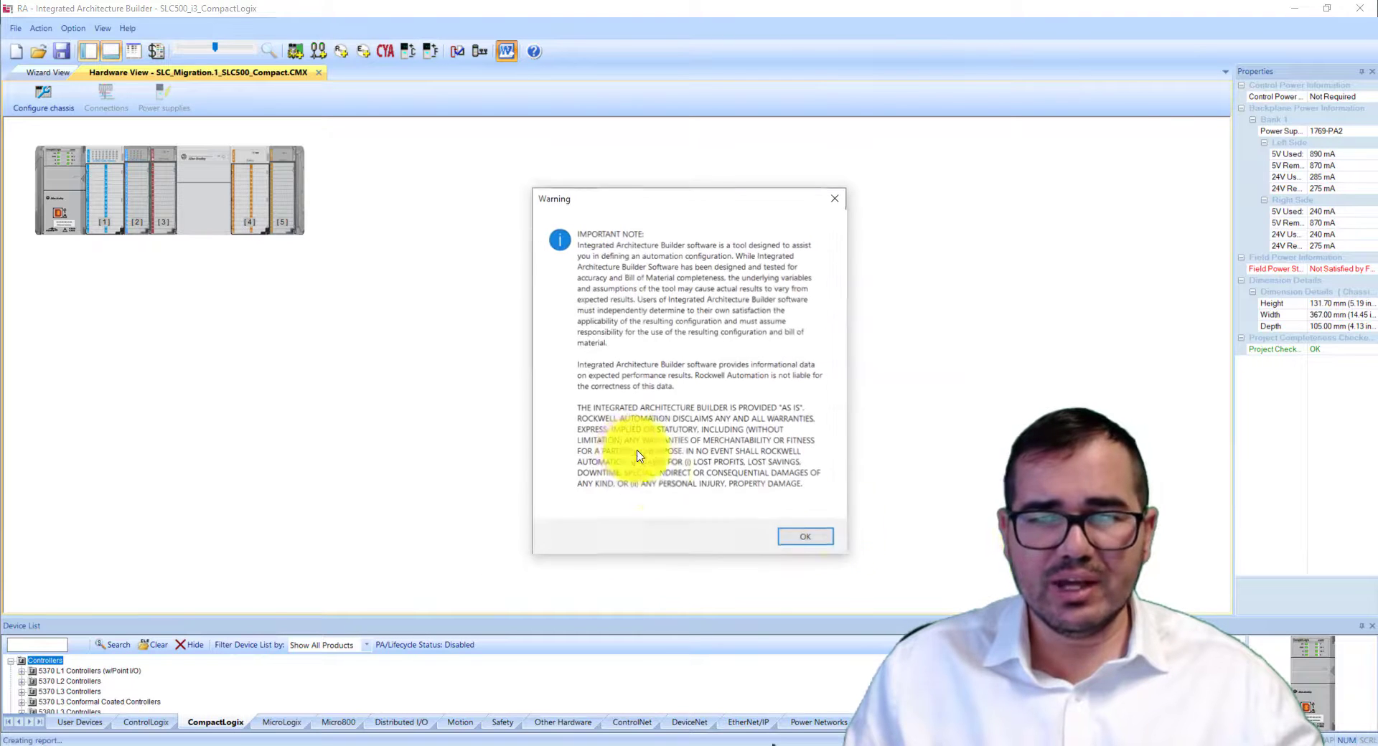
pyautogui.click(812, 539)
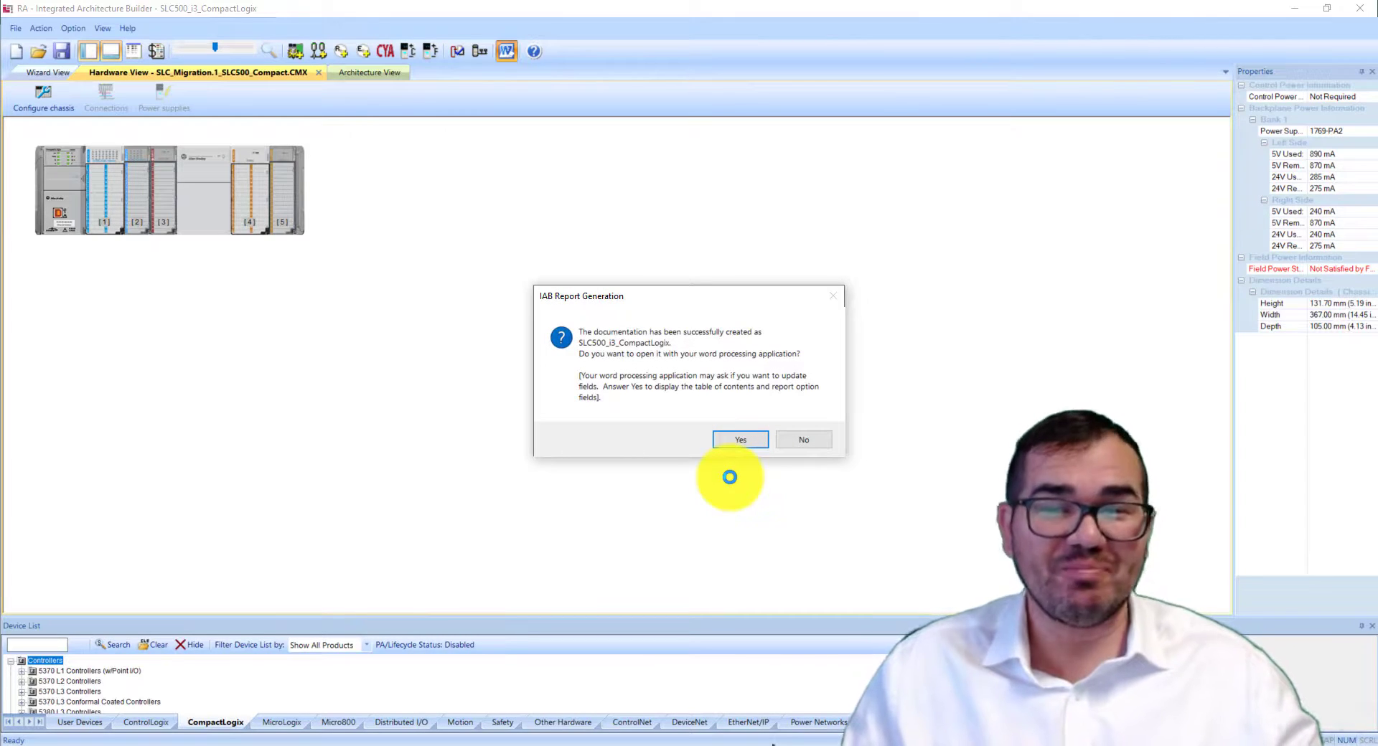
pyautogui.click(740, 440)
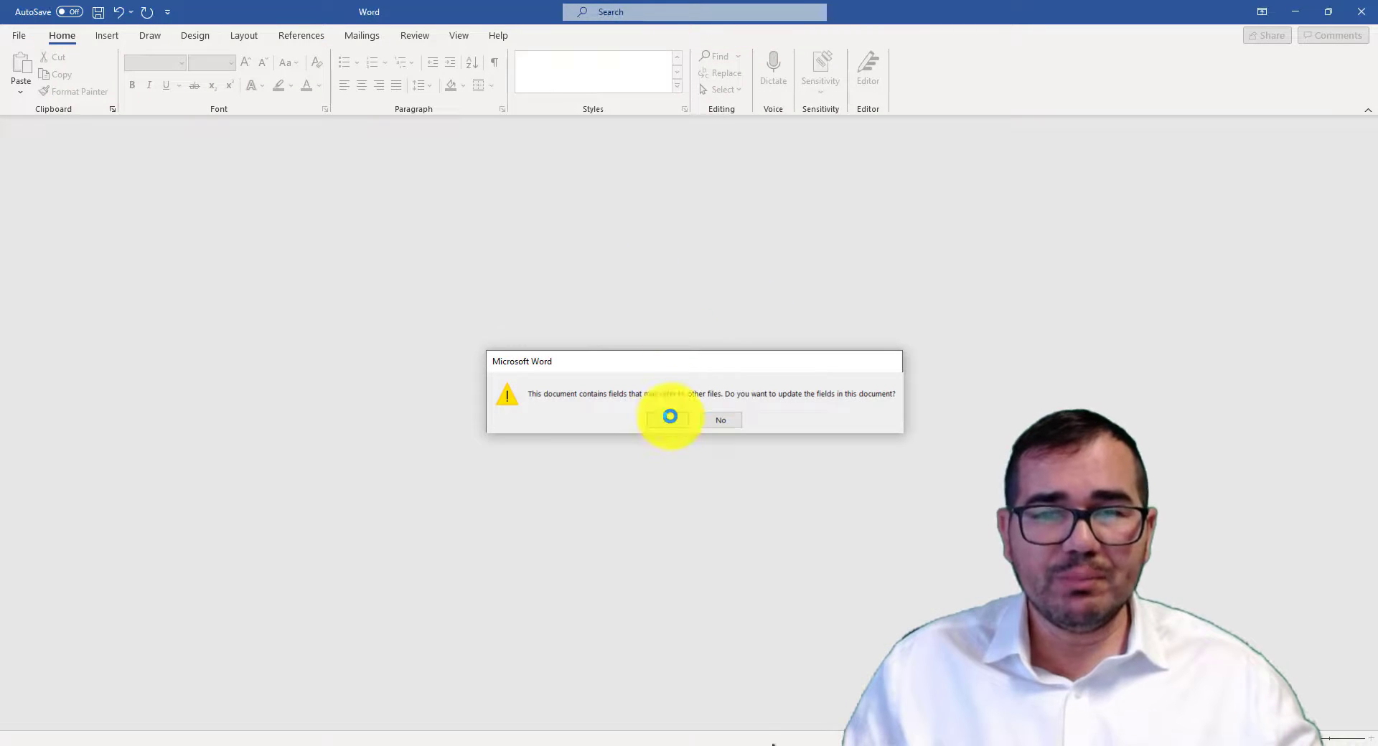
pyautogui.click(669, 419)
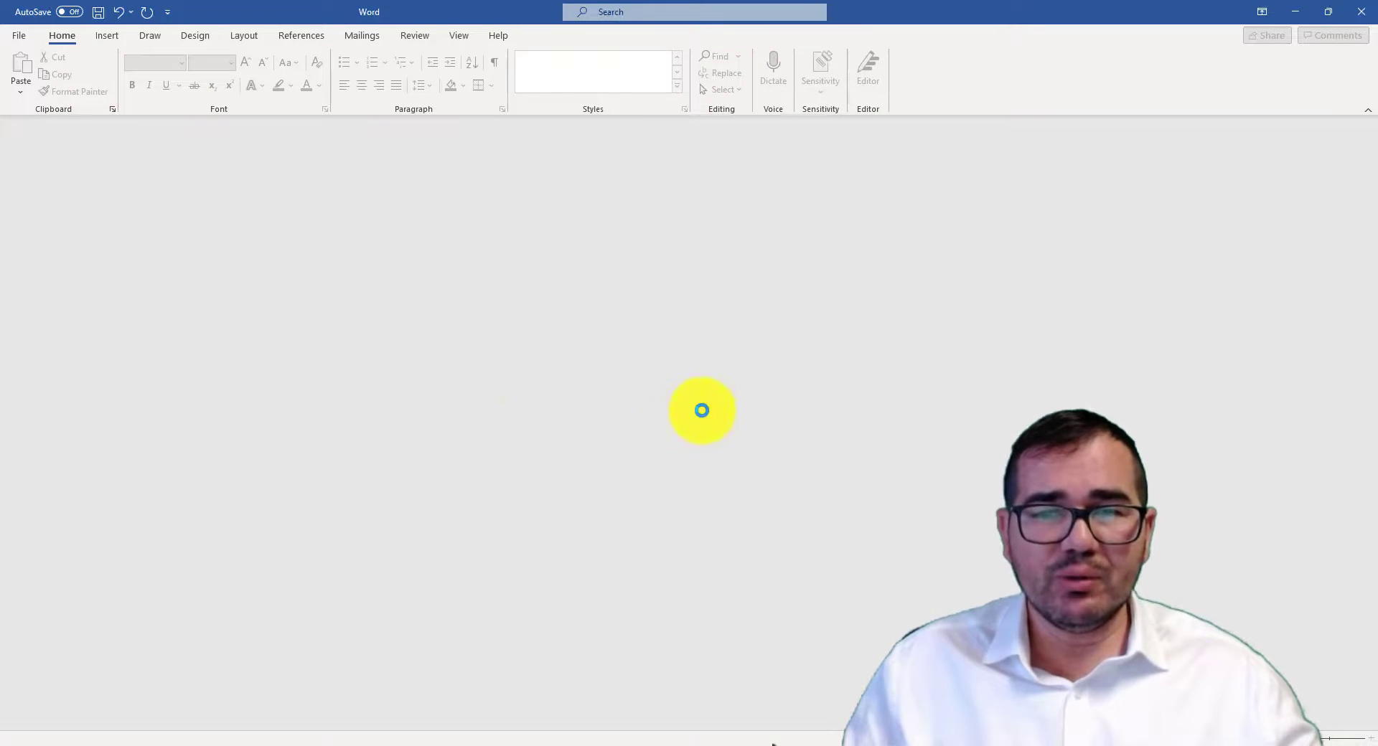
# Look through the report from the title page and table of contents to the hardware platforms list and the chassis picture under Architecture View
pyautogui.scroll(-9, 941, 345)
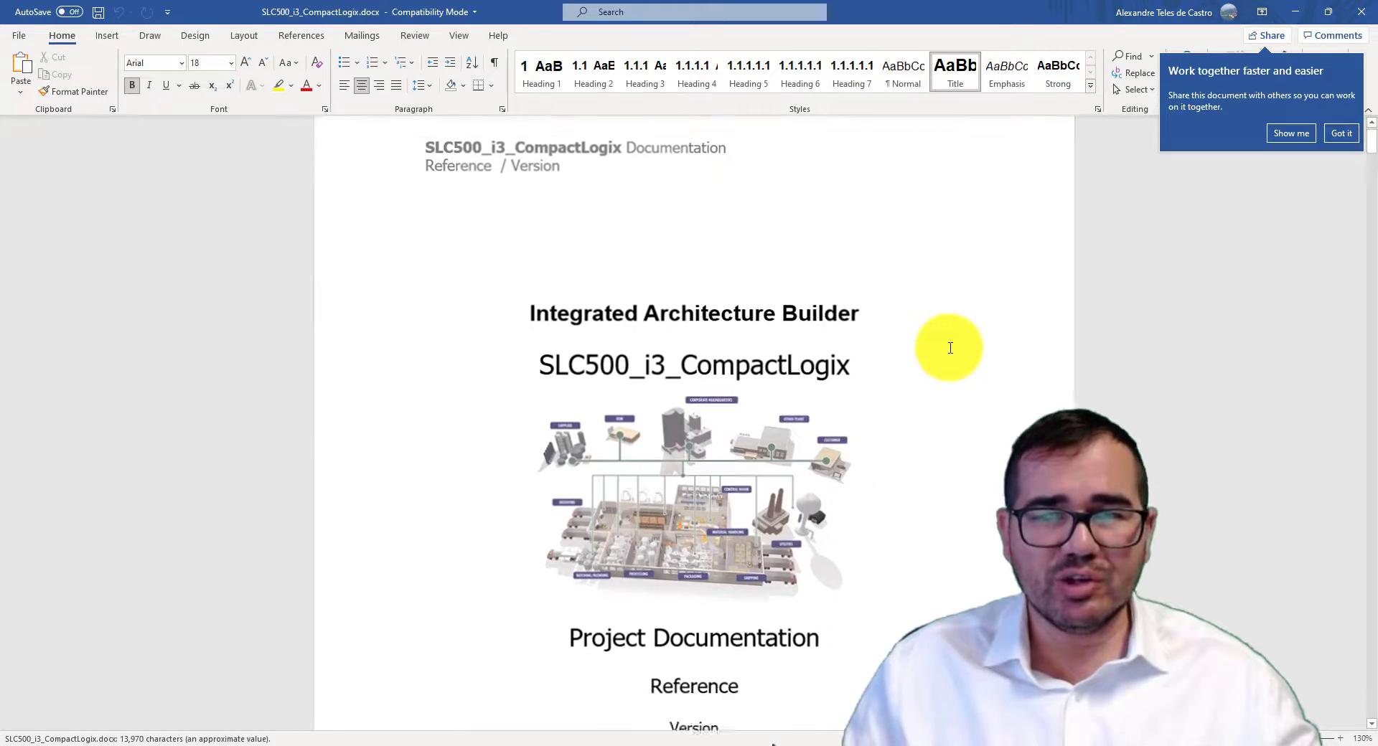
pyautogui.scroll(-18, 948, 348)
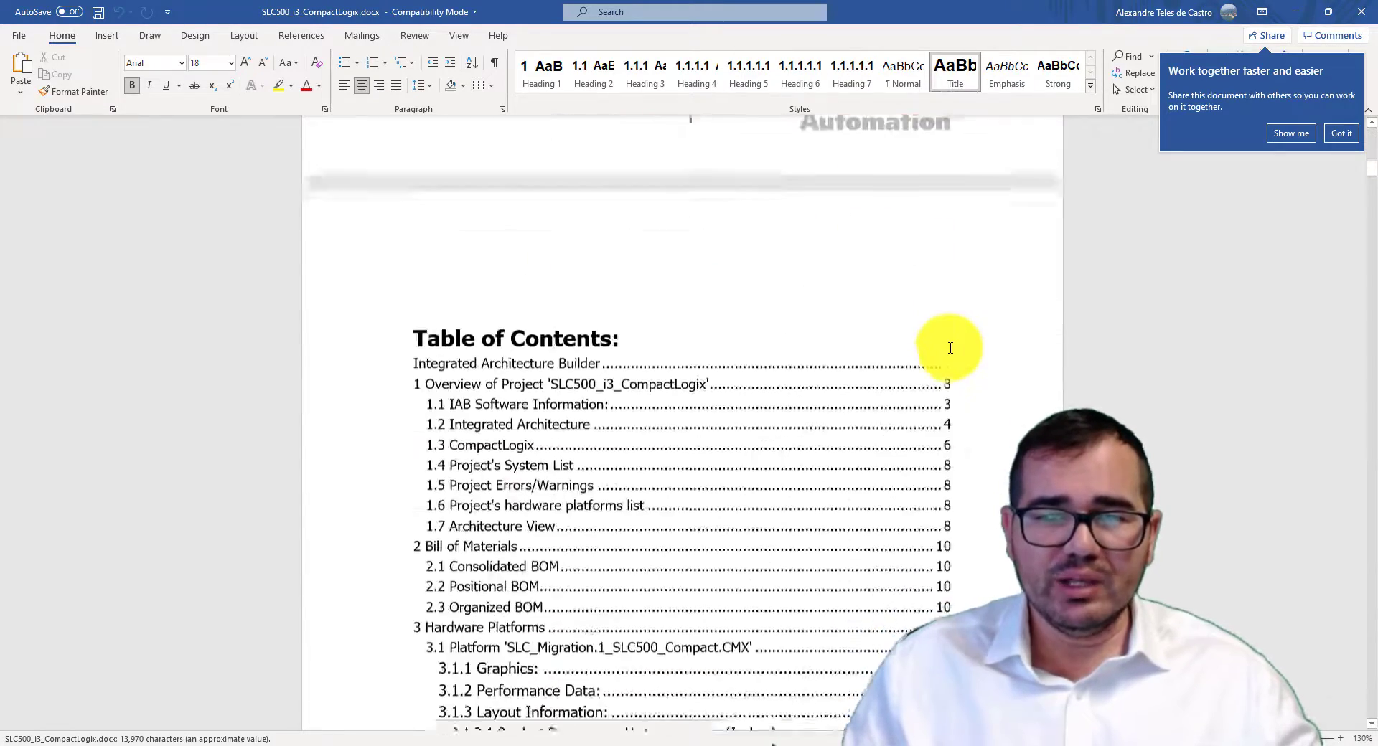
pyautogui.scroll(-20, 949, 348)
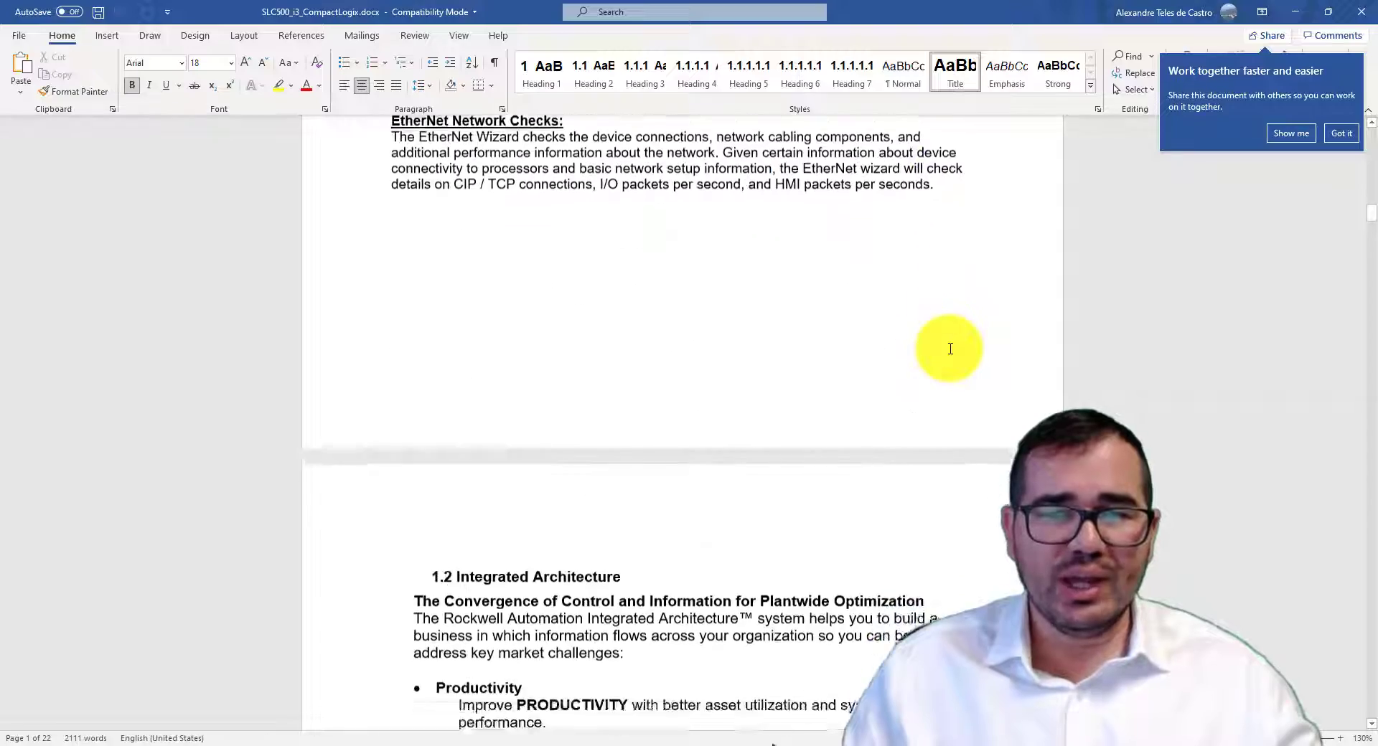
pyautogui.scroll(-20, 949, 349)
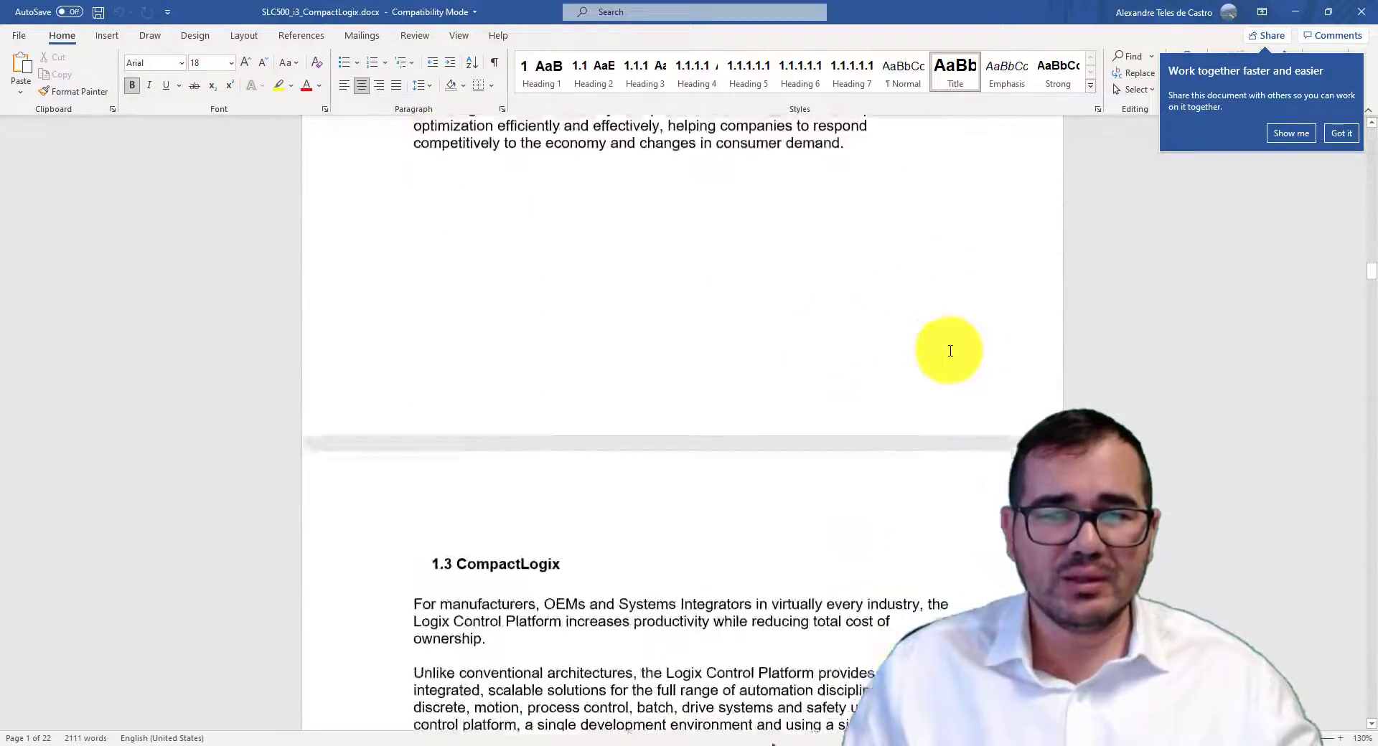
pyautogui.scroll(-20, 949, 358)
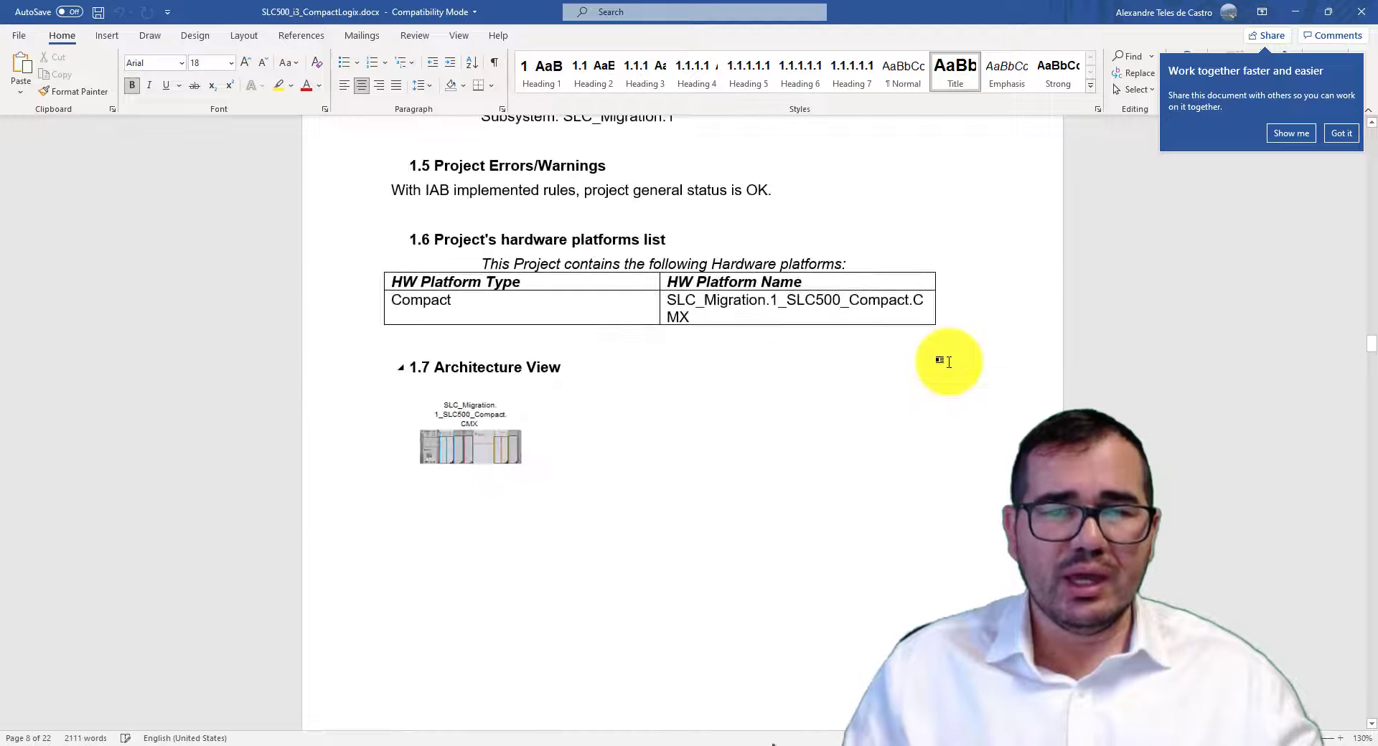
pyautogui.scroll(-5, 737, 385)
pyautogui.scroll(3, 599, 273)
pyautogui.scroll(1, 599, 273)
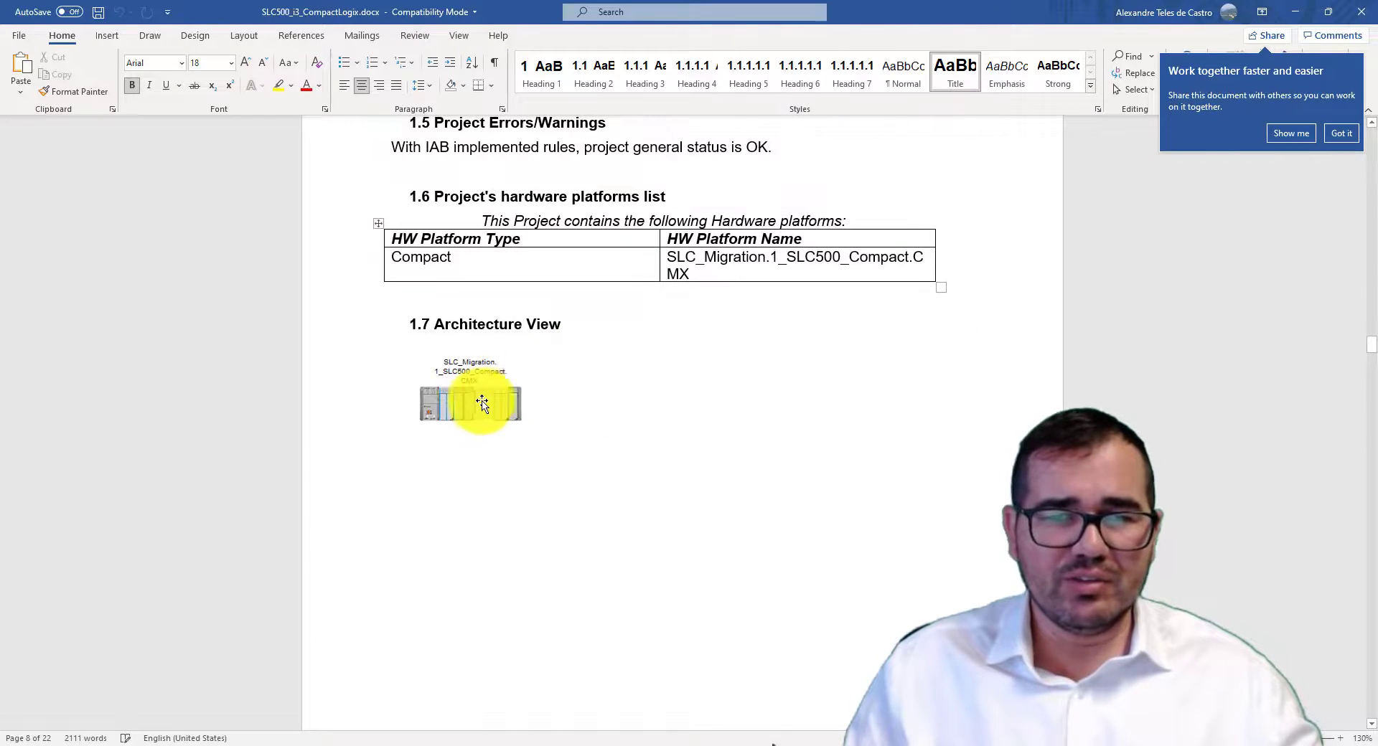
pyautogui.click(483, 406)
pyautogui.keyDown('ctrl'); pyautogui.scroll(7, 641, 399); pyautogui.keyUp('ctrl')
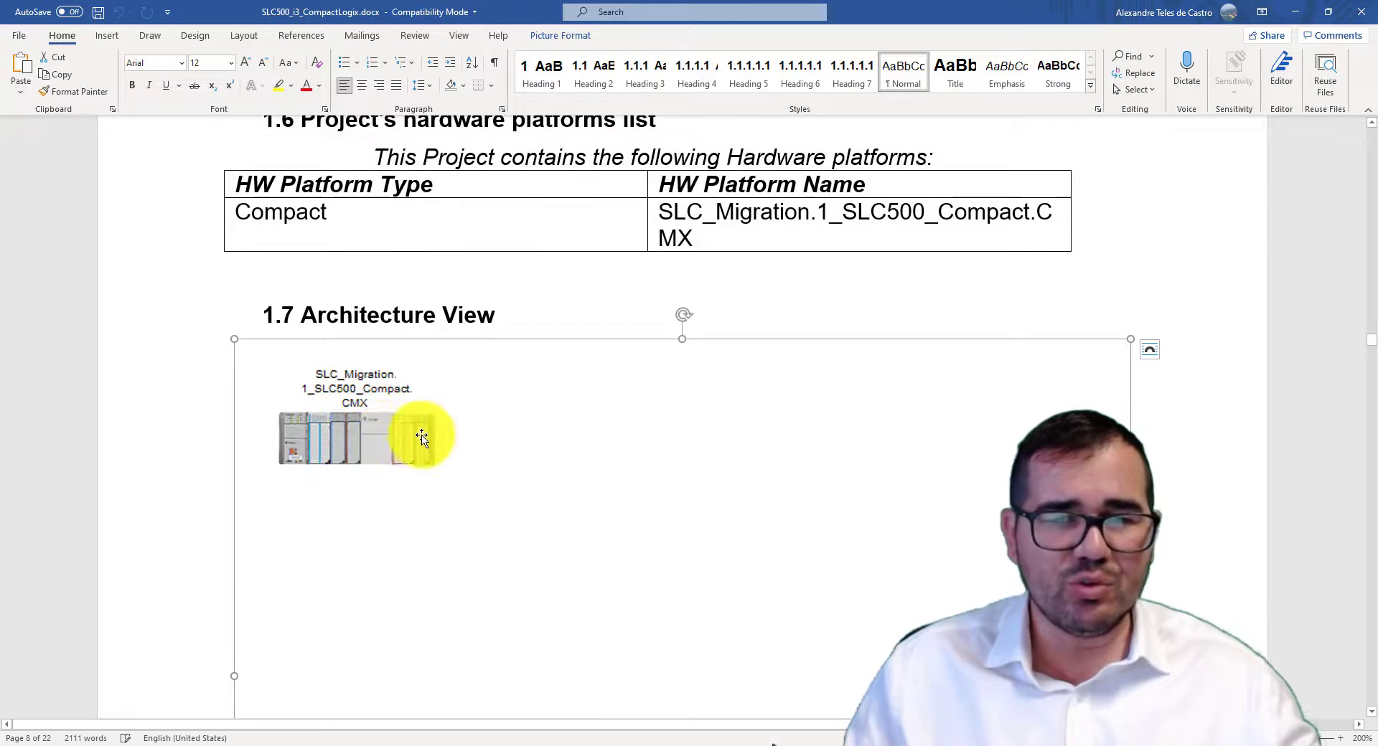
# Examine the Consolidated BOM and Positional BOM tables in the report's Bill of Materials section
pyautogui.scroll(-10, 409, 434)
pyautogui.scroll(-10, 677, 456)
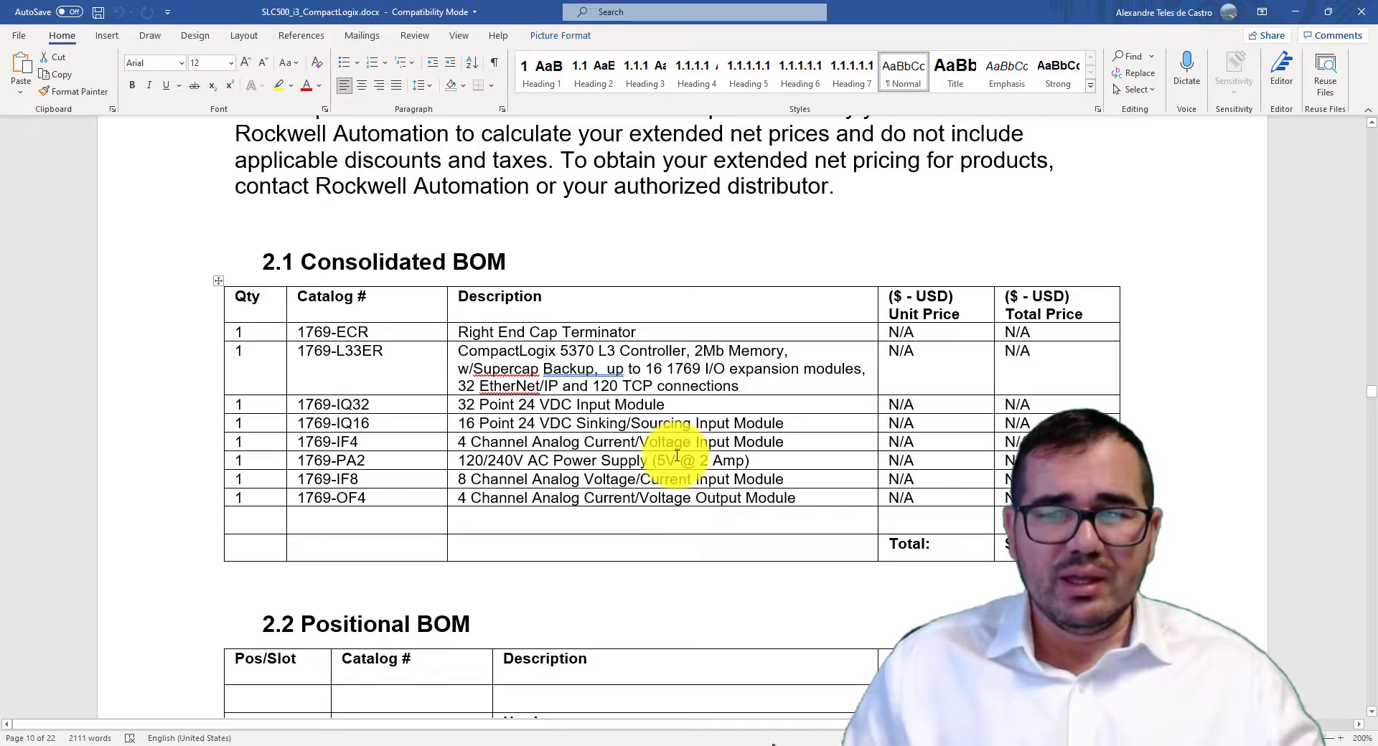
pyautogui.scroll(-9, 677, 456)
pyautogui.scroll(5, 676, 455)
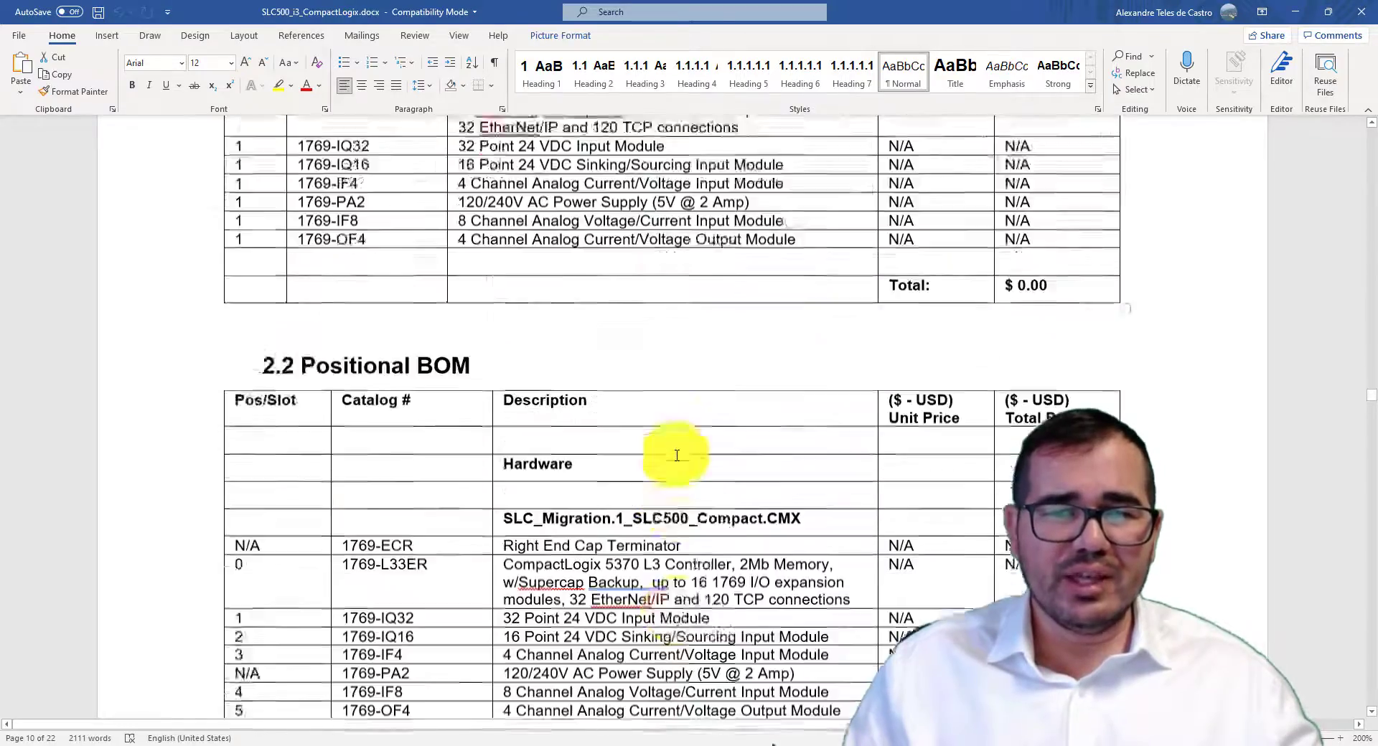
pyautogui.scroll(5, 676, 456)
pyautogui.scroll(-3, 670, 455)
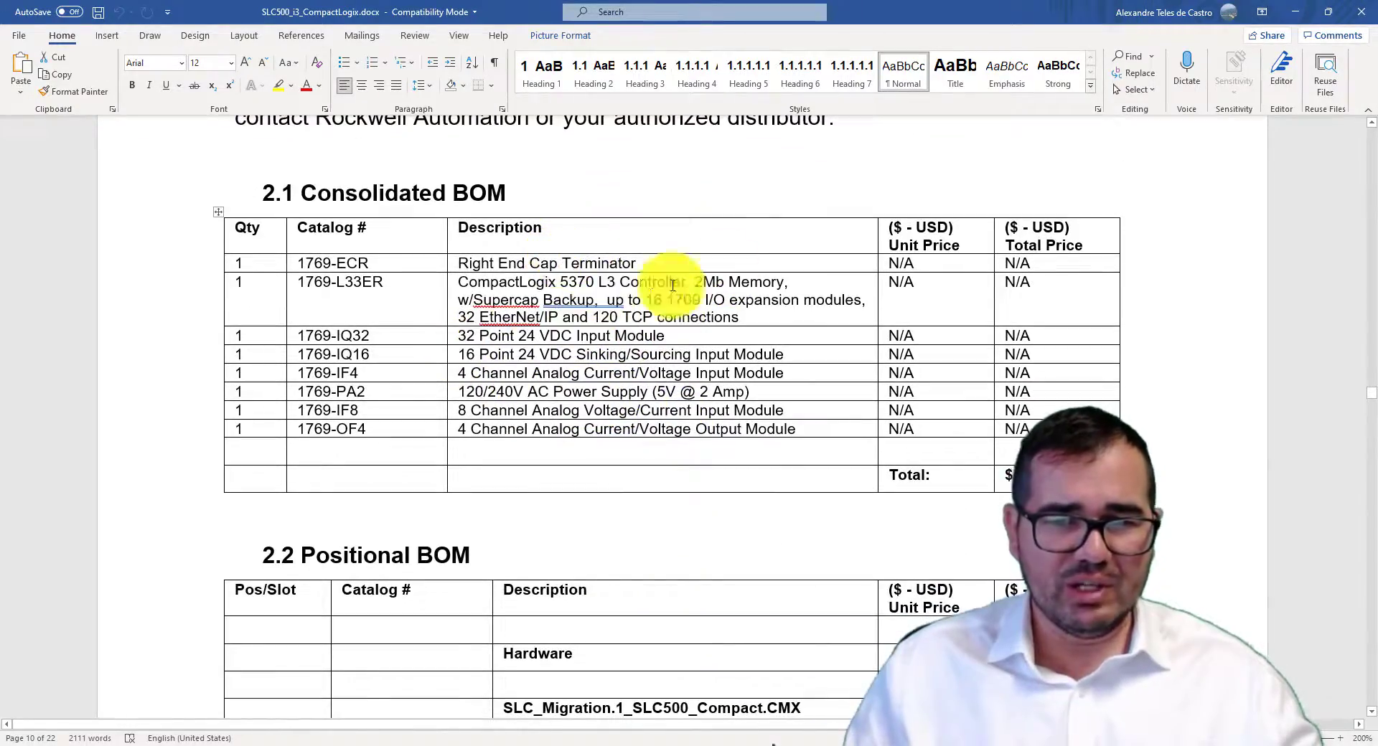